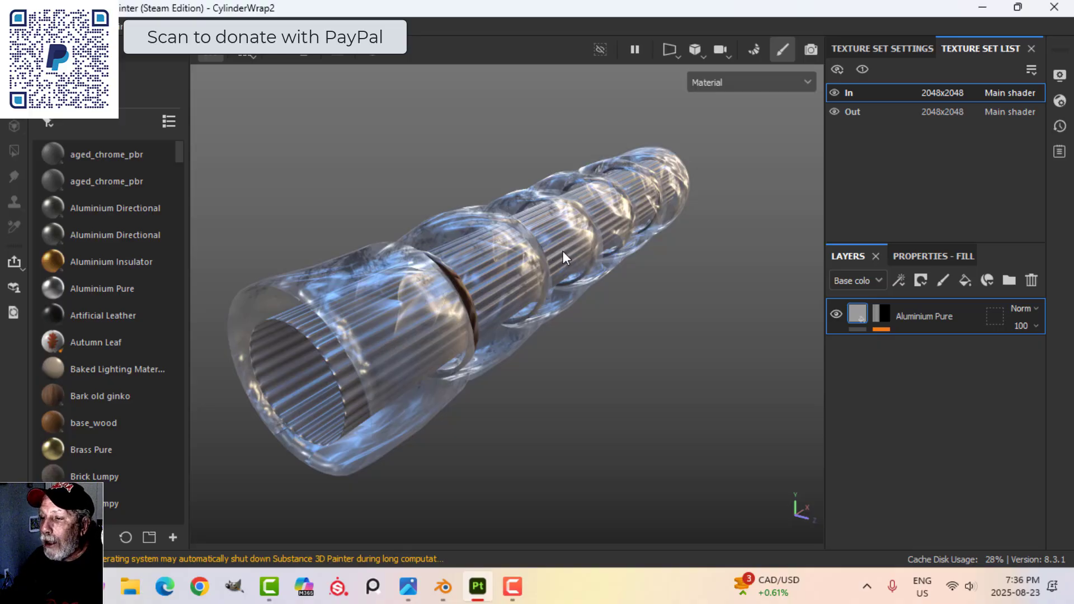
# Examine the glass-like wrap and ribbed inner tube of the textured cylinder from several angles.
pyautogui.moveTo(562, 250)
pyautogui.keyDown('alt'); pyautogui.mouseDown()
pyautogui.moveTo(487, 280)
pyautogui.moveTo(549, 236)
pyautogui.mouseUp(); pyautogui.keyUp('alt')
pyautogui.keyDown('alt'); pyautogui.moveTo(550, 237); pyautogui.dragTo(555, 244, button='middle'); pyautogui.keyUp('alt')
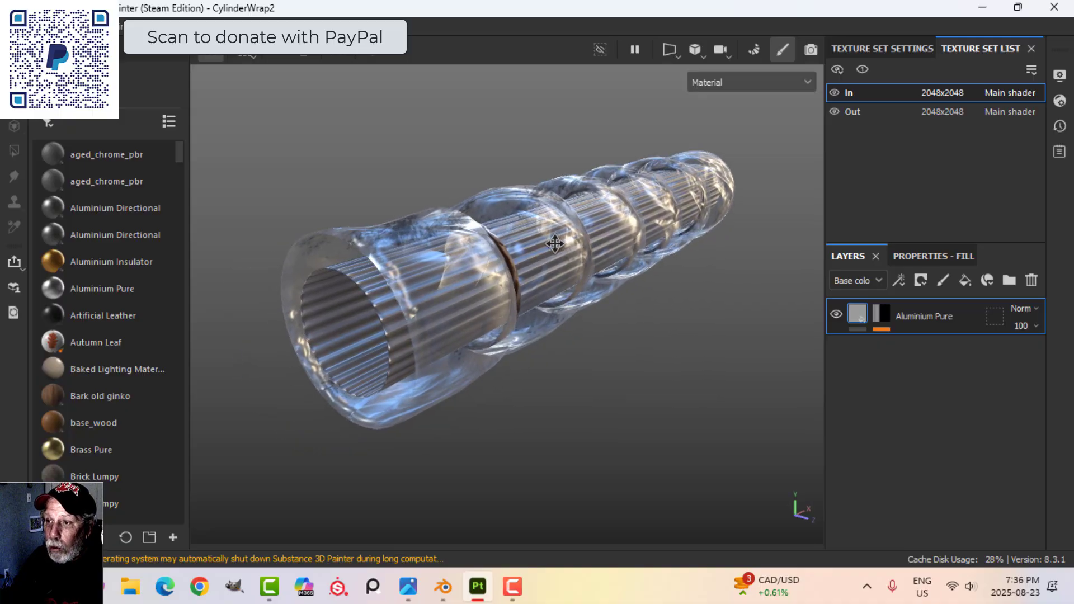
pyautogui.keyDown('alt'); pyautogui.moveTo(555, 243); pyautogui.dragTo(499, 267); pyautogui.keyUp('alt')
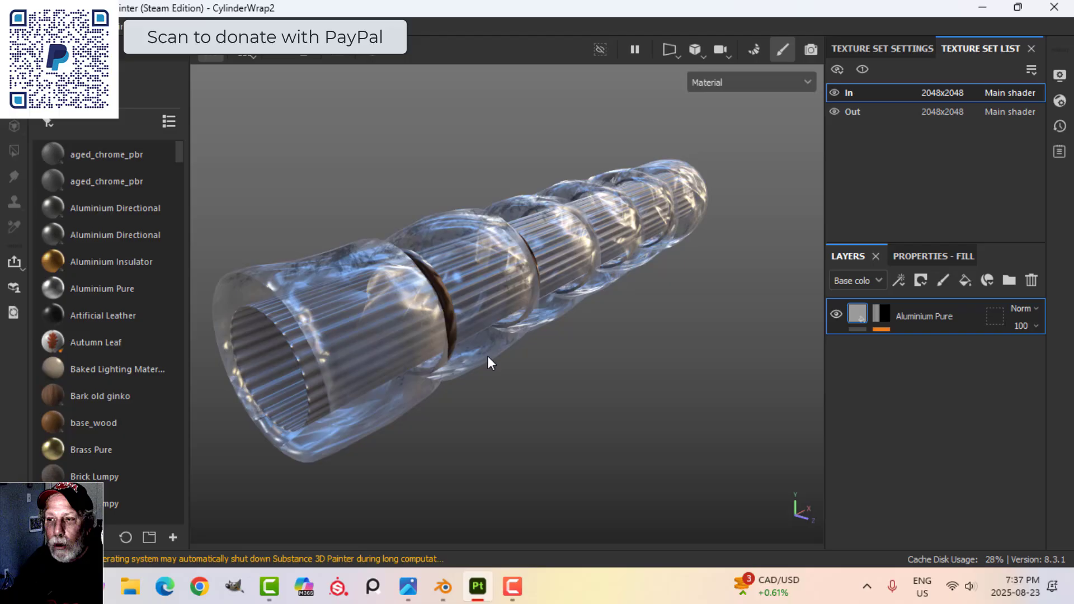
pyautogui.keyDown('alt'); pyautogui.moveTo(472, 362); pyautogui.dragTo(503, 349); pyautogui.keyUp('alt')
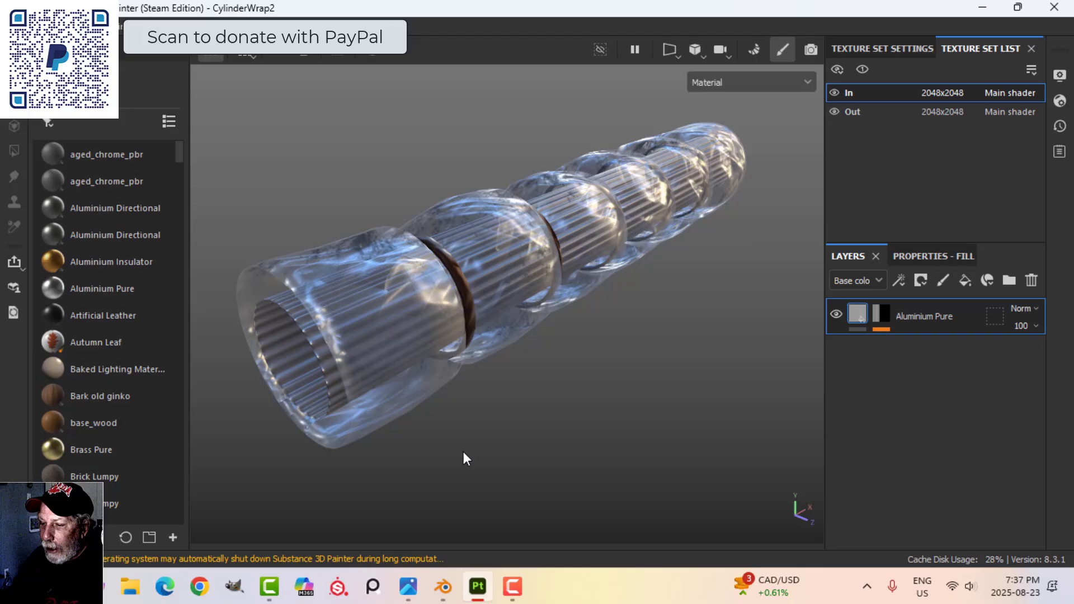
# Switch to Blender and review the viewport overlay options for the wrapped cylinder scene.
pyautogui.click(443, 587)
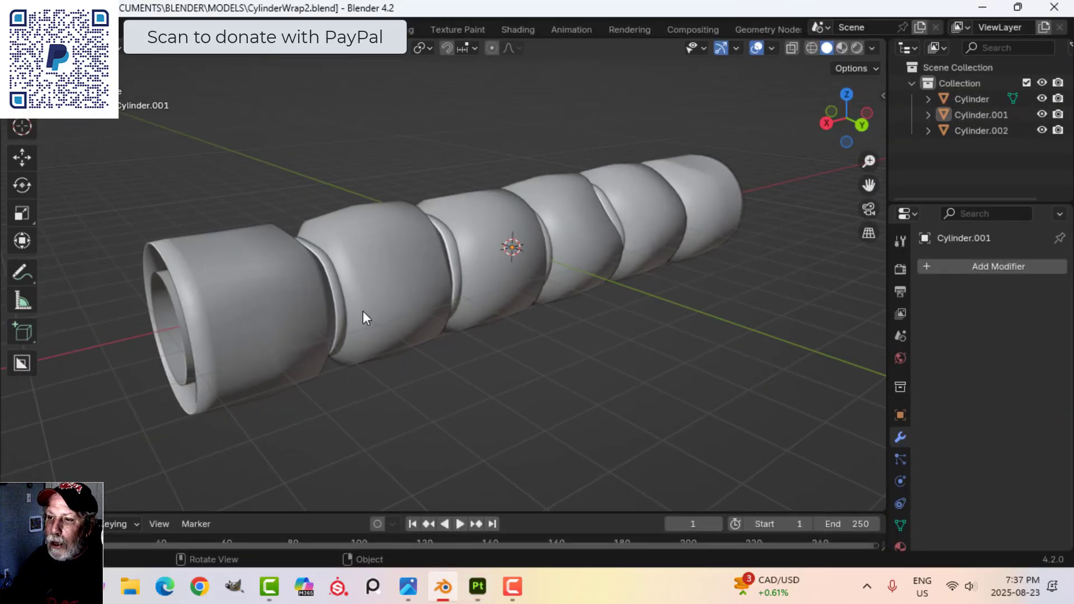
pyautogui.moveTo(395, 316); pyautogui.dragTo(418, 310, button='middle')
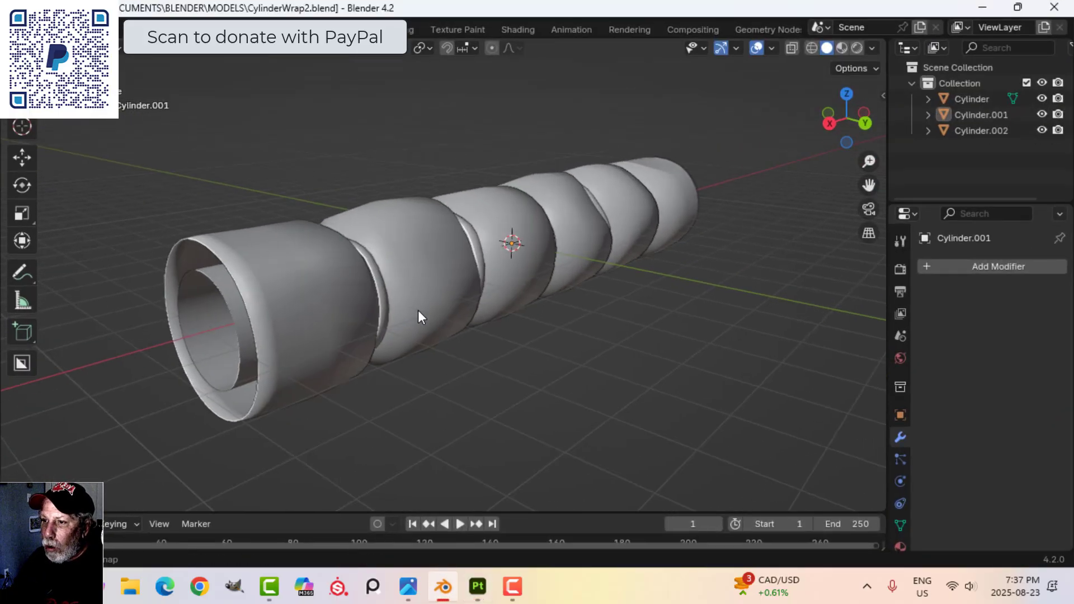
pyautogui.click(771, 48)
pyautogui.click(710, 176)
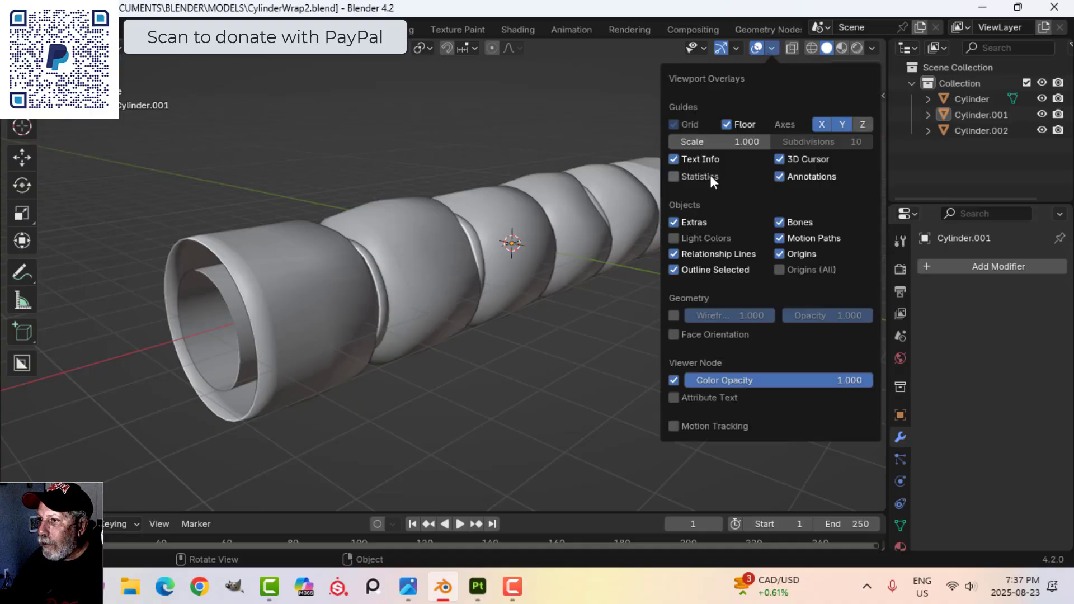
pyautogui.click(709, 175)
# Hide the outer wrap and the spiral rings that surround the inner cylinder.
pyautogui.moveTo(499, 302); pyautogui.dragTo(374, 321, button='middle')
pyautogui.click(480, 271)
pyautogui.press('h')
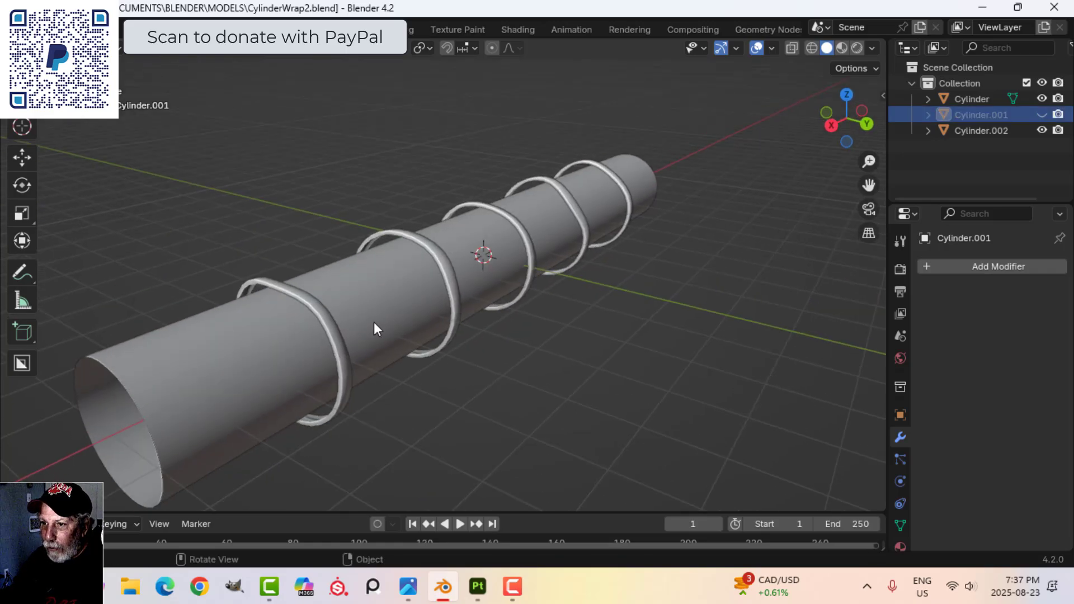
pyautogui.click(329, 323)
pyautogui.press('h')
# Examine the inner cylinder's mesh and seam in Edit Mode and check its assigned material.
pyautogui.click(336, 357)
pyautogui.moveTo(438, 344); pyautogui.dragTo(452, 209, button='middle')
pyautogui.press('Tab')
pyautogui.moveTo(556, 275); pyautogui.dragTo(478, 267, button='middle')
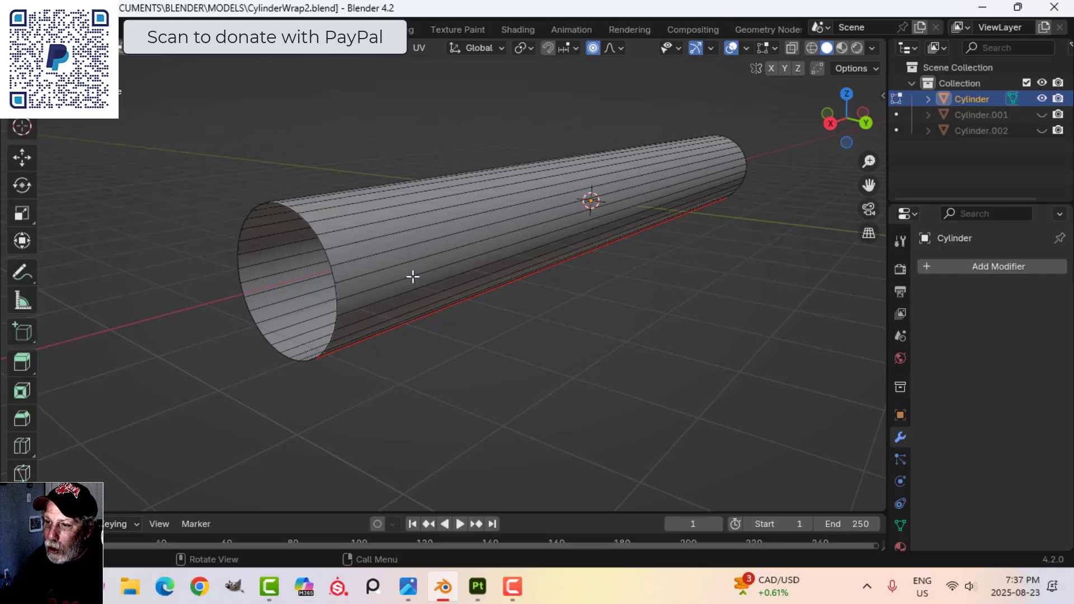
pyautogui.moveTo(413, 277); pyautogui.dragTo(487, 276, button='middle')
pyautogui.moveTo(614, 259); pyautogui.dragTo(649, 263, button='middle')
pyautogui.press('Tab')
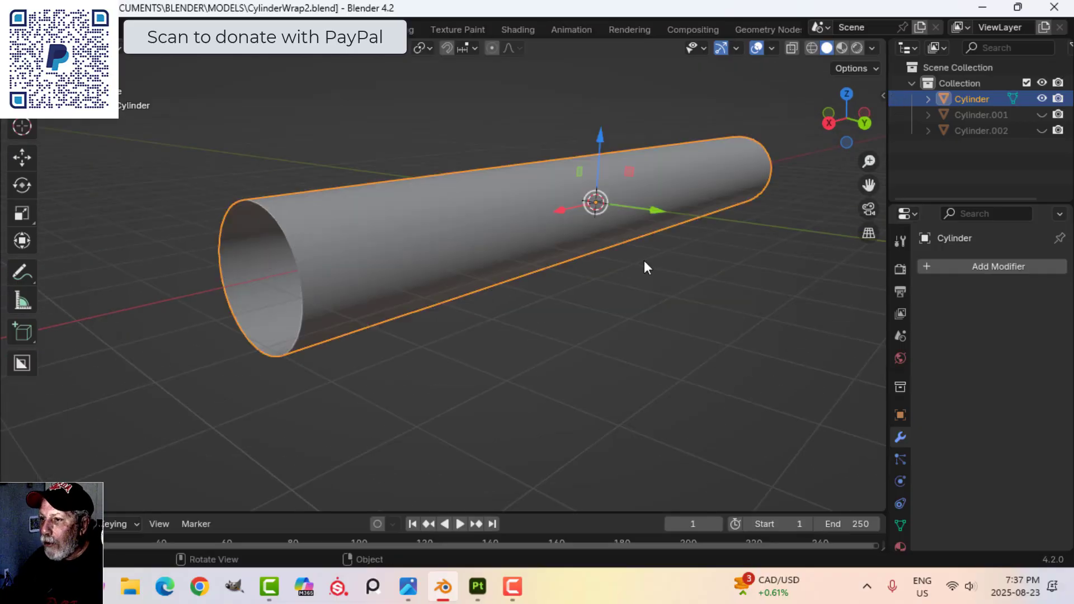
pyautogui.click(900, 546)
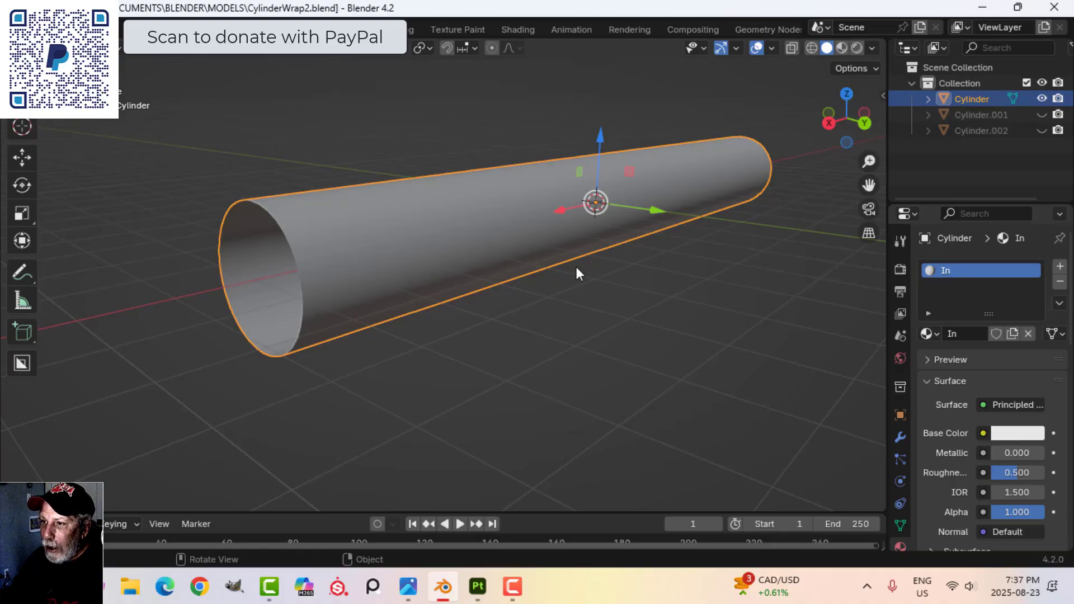
pyautogui.moveTo(576, 268); pyautogui.dragTo(608, 259, button='middle')
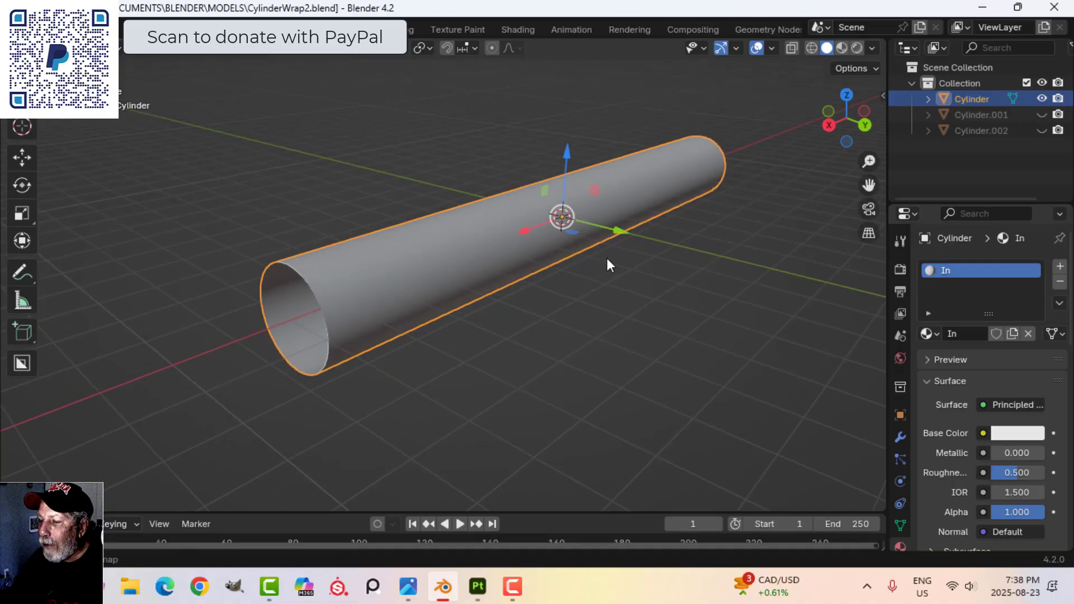
# Collapse the collection, unhide all objects and select the outer wrap to check its material.
pyautogui.click(912, 83)
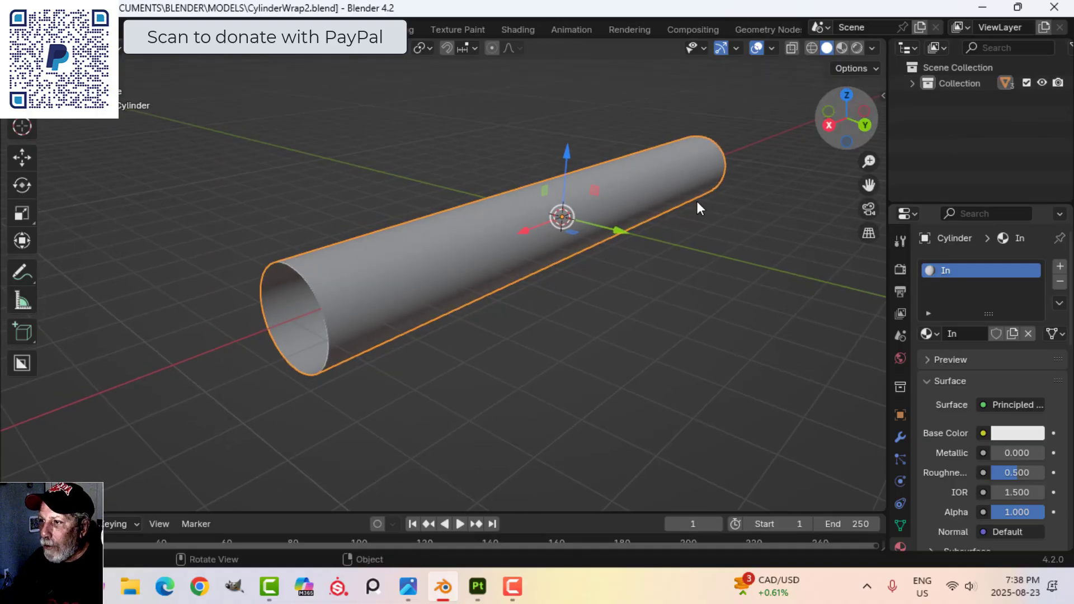
pyautogui.hotkey('alt', 'h')
pyautogui.click(552, 295)
pyautogui.moveTo(552, 295); pyautogui.dragTo(501, 311, button='middle')
pyautogui.click(310, 288)
pyautogui.moveTo(311, 287); pyautogui.dragTo(384, 260, button='middle')
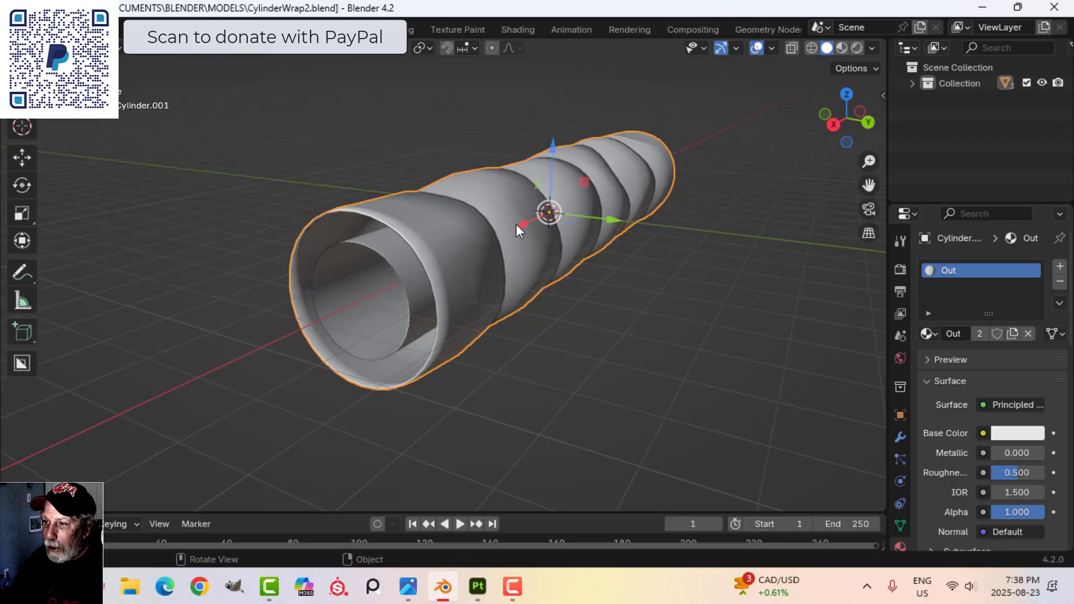
# Hide the rings sitting in the grooves between the wrap's bulging segments.
pyautogui.moveTo(519, 230); pyautogui.dragTo(358, 241, button='middle')
pyautogui.press('Tab')
pyautogui.scroll(4, 411, 260)
pyautogui.press('Tab')
pyautogui.click(357, 228)
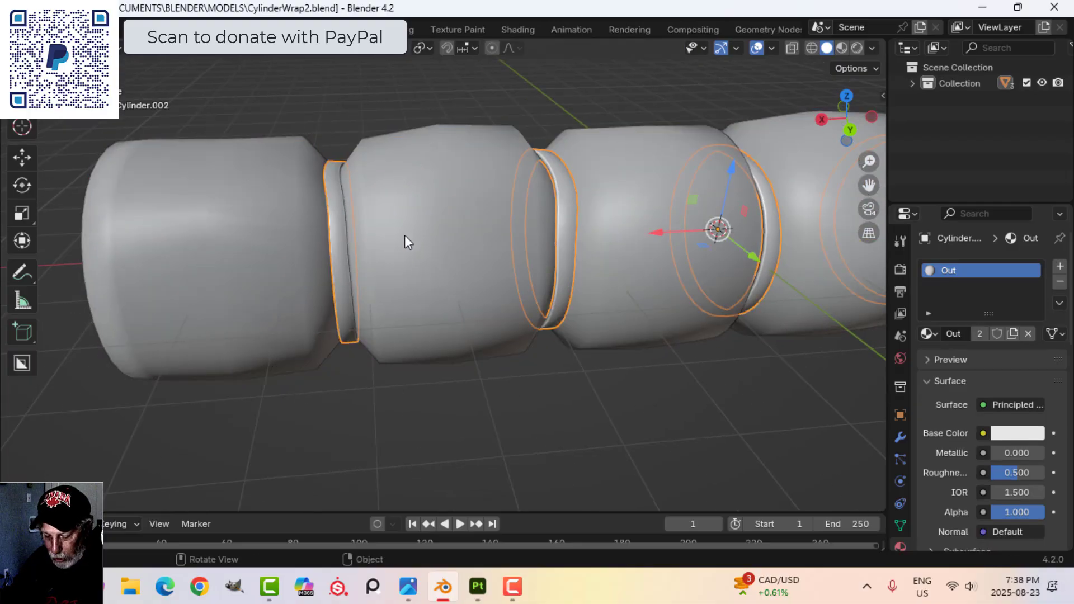
pyautogui.press('h')
# Inspect the outer wrap's mesh topology and seams in Edit Mode and turn off proportional editing.
pyautogui.click(336, 231)
pyautogui.press('Tab')
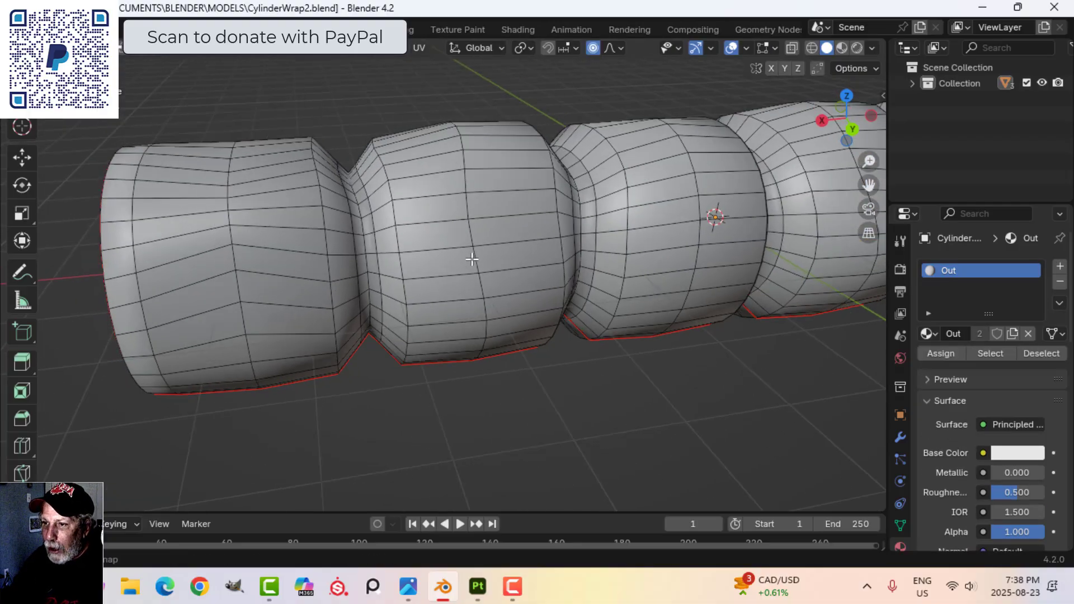
pyautogui.moveTo(472, 259); pyautogui.dragTo(449, 259, button='middle')
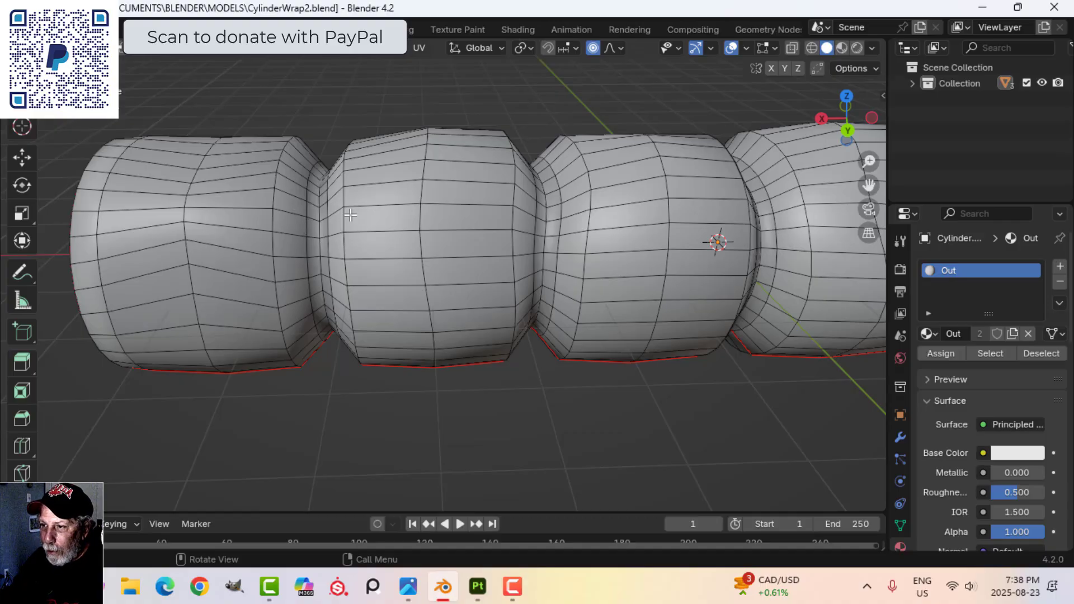
pyautogui.scroll(-2, 351, 217)
pyautogui.moveTo(351, 217); pyautogui.dragTo(364, 269, button='middle')
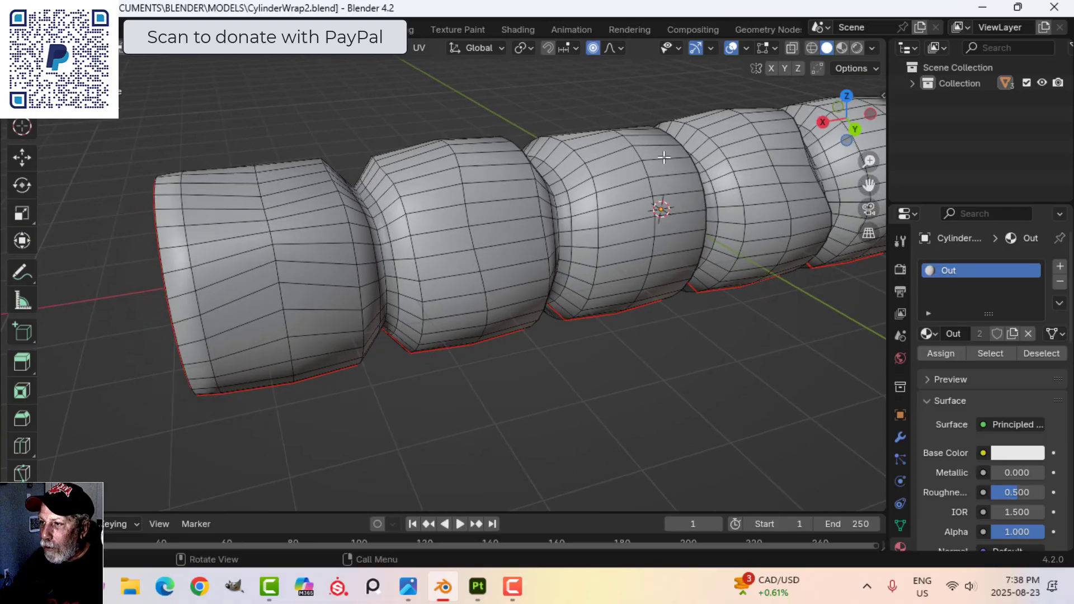
pyautogui.moveTo(664, 158); pyautogui.dragTo(447, 294, button='middle')
pyautogui.click(593, 48)
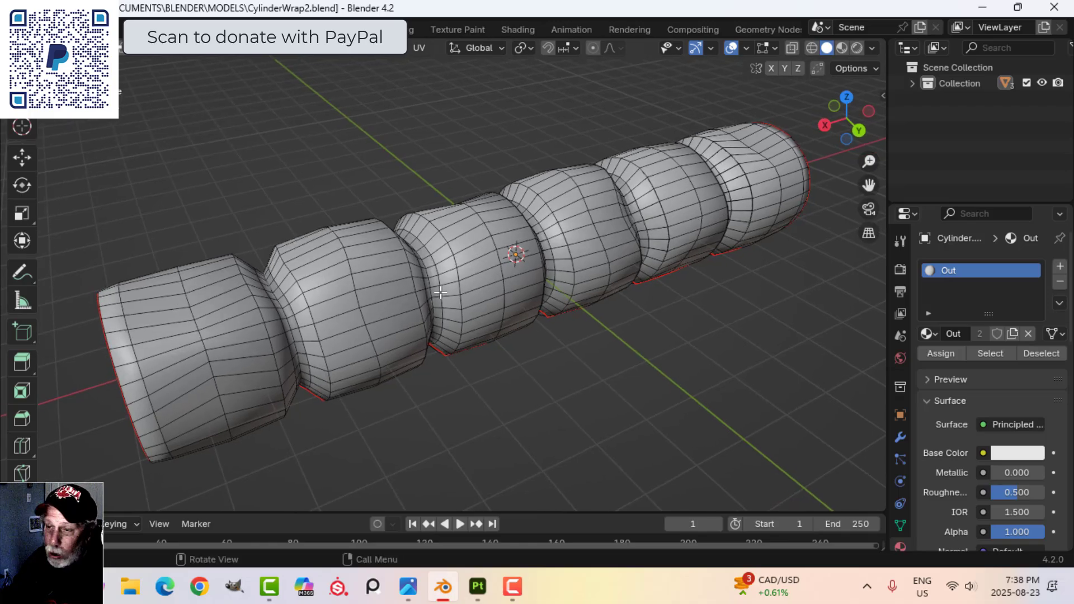
pyautogui.moveTo(624, 286); pyautogui.dragTo(587, 263, button='middle')
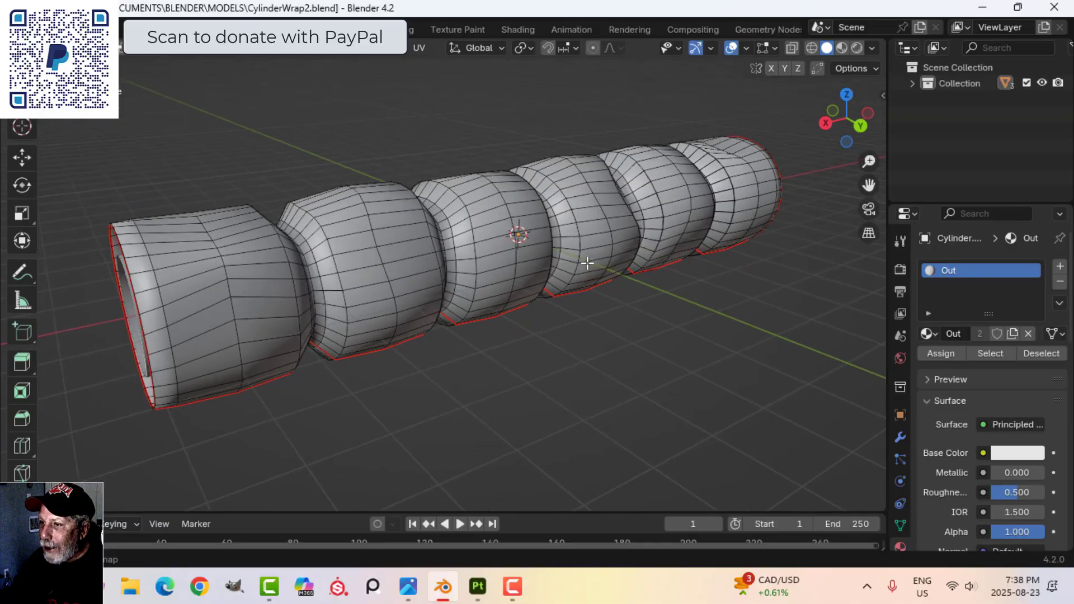
pyautogui.press('Tab')
# Isolate the outer wrap in local view, make the ring object Cylinder.002 visible and return to the full scene.
pyautogui.click(500, 287)
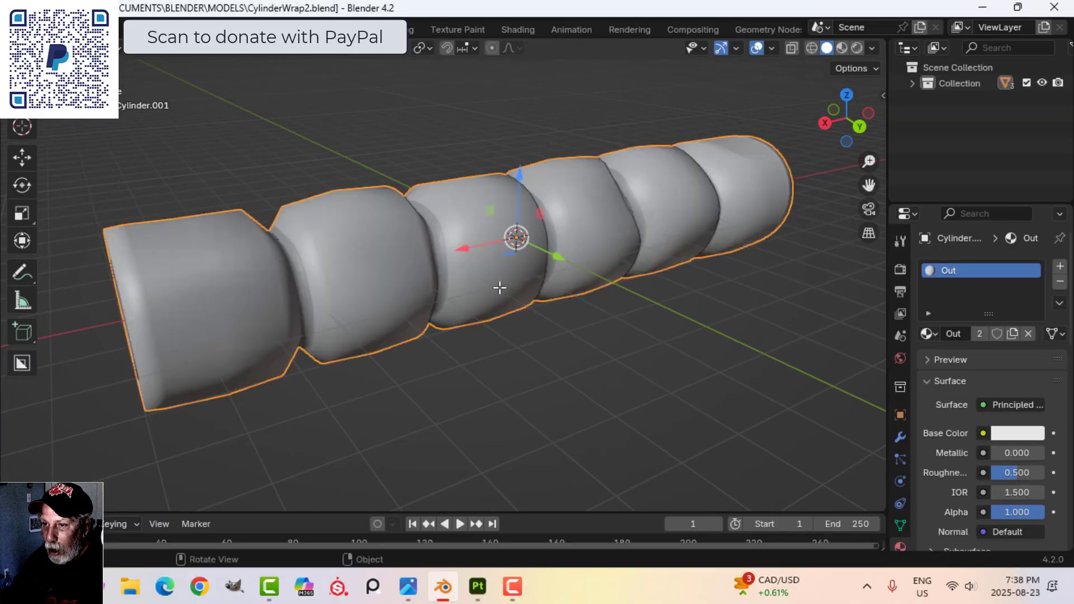
pyautogui.press('KP_Divide')
pyautogui.click(913, 83)
pyautogui.click(1016, 131)
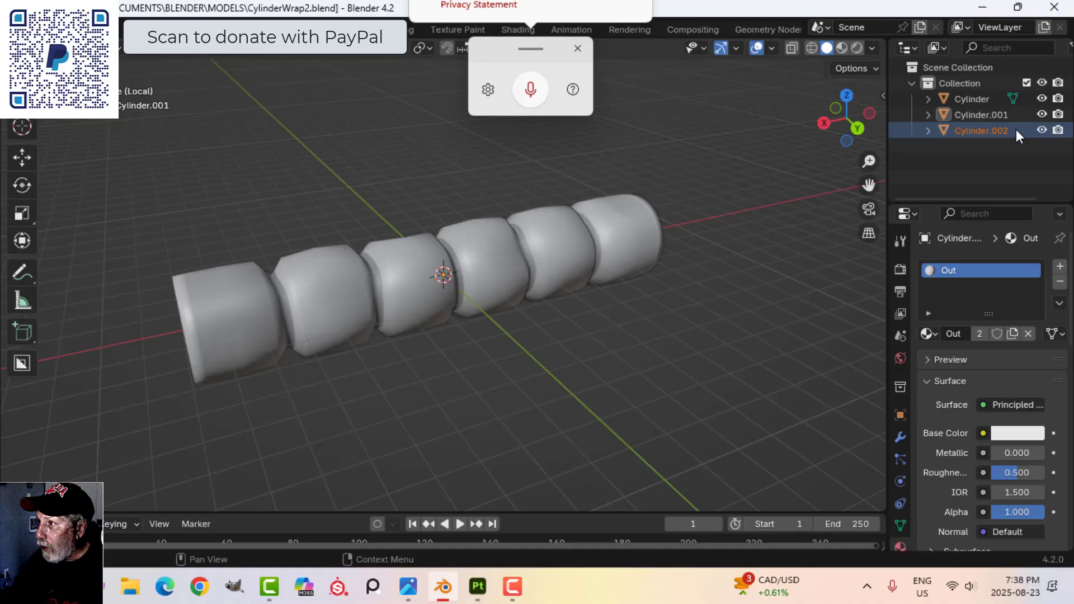
pyautogui.press('KP_Divide')
# Examine how the rings fit between the wrap's segments, selecting the wrap and the rings in turn.
pyautogui.moveTo(338, 294); pyautogui.dragTo(592, 312, button='middle')
pyautogui.scroll(3, 307, 315)
pyautogui.scroll(-3, 305, 305)
pyautogui.hotkey('alt', 'a')
pyautogui.click(574, 248)
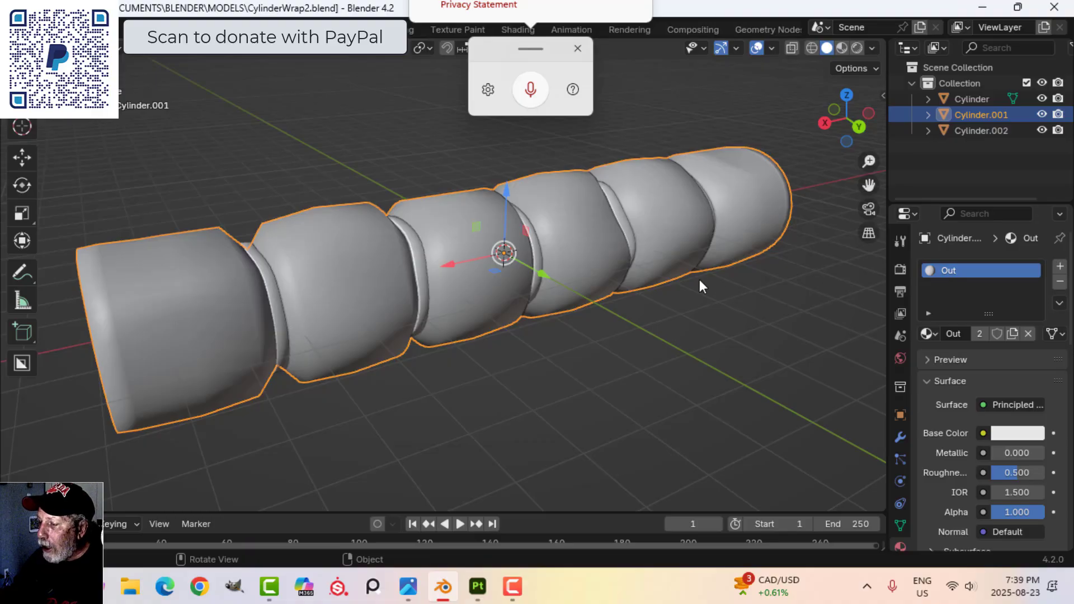
pyautogui.scroll(3, 700, 280)
pyautogui.click(592, 227)
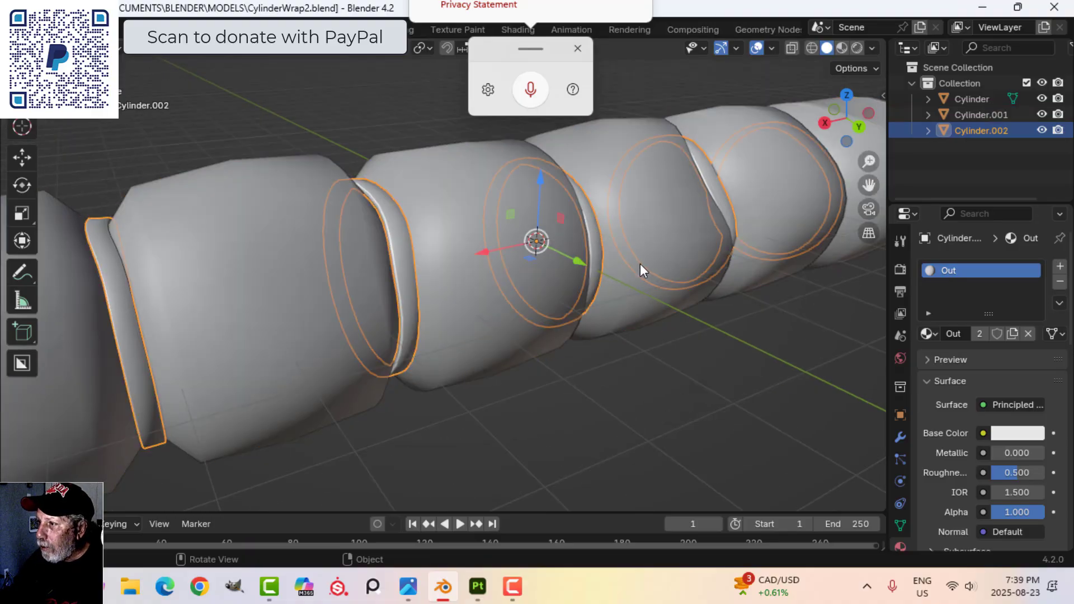
pyautogui.scroll(-3, 640, 264)
pyautogui.hotkey('alt', 'a')
pyautogui.moveTo(626, 276); pyautogui.dragTo(495, 287, button='middle')
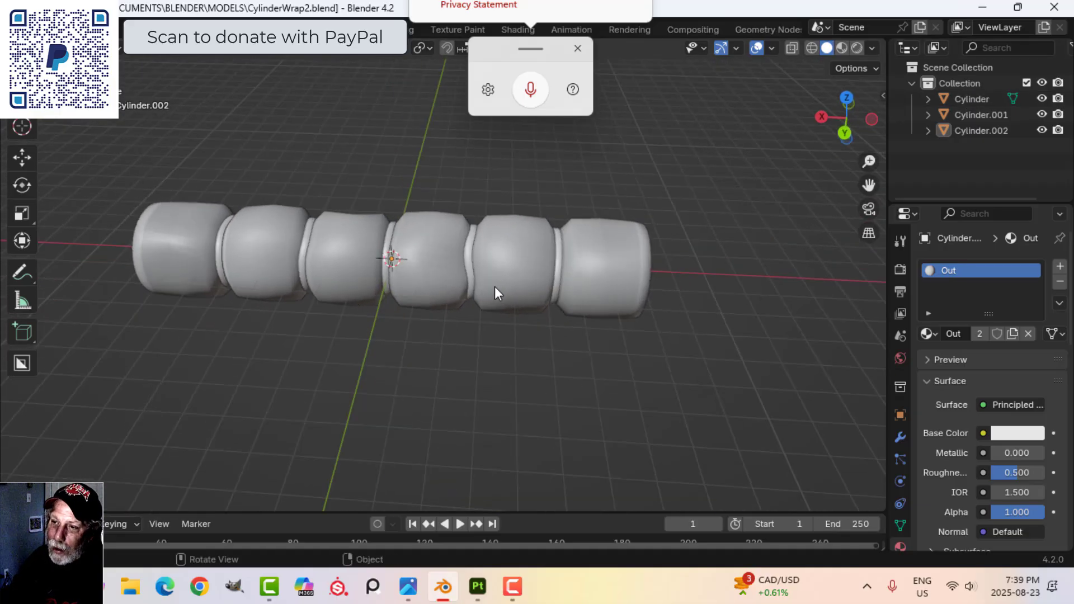
pyautogui.moveTo(683, 267); pyautogui.dragTo(553, 260, button='middle')
pyautogui.scroll(3, 553, 260)
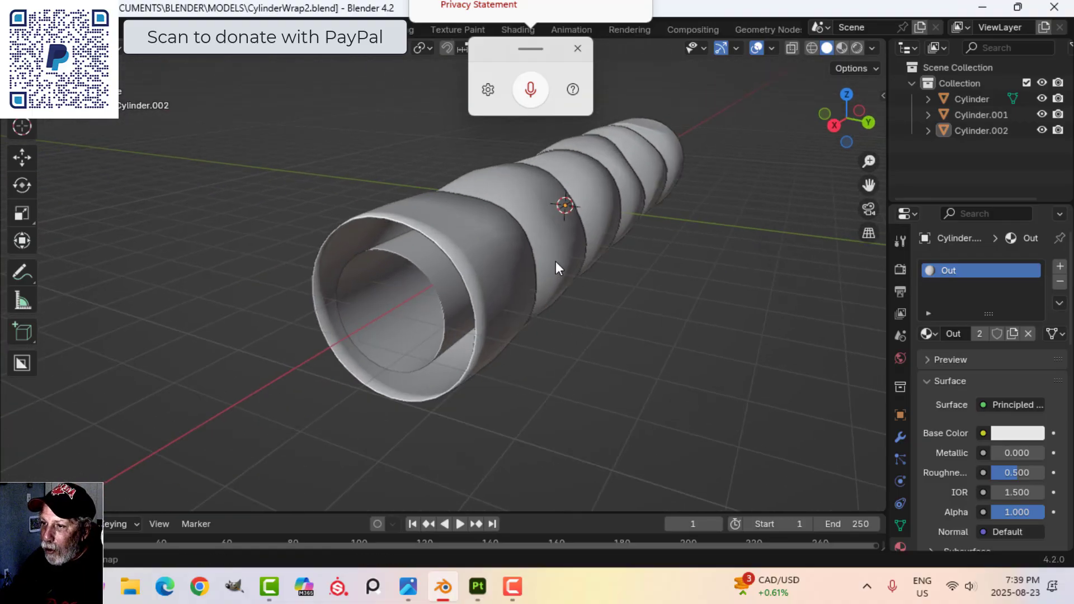
# Check the outer wrap's modifiers and examine its open end and mesh in Edit Mode.
pyautogui.click(556, 254)
pyautogui.scroll(2, 586, 263)
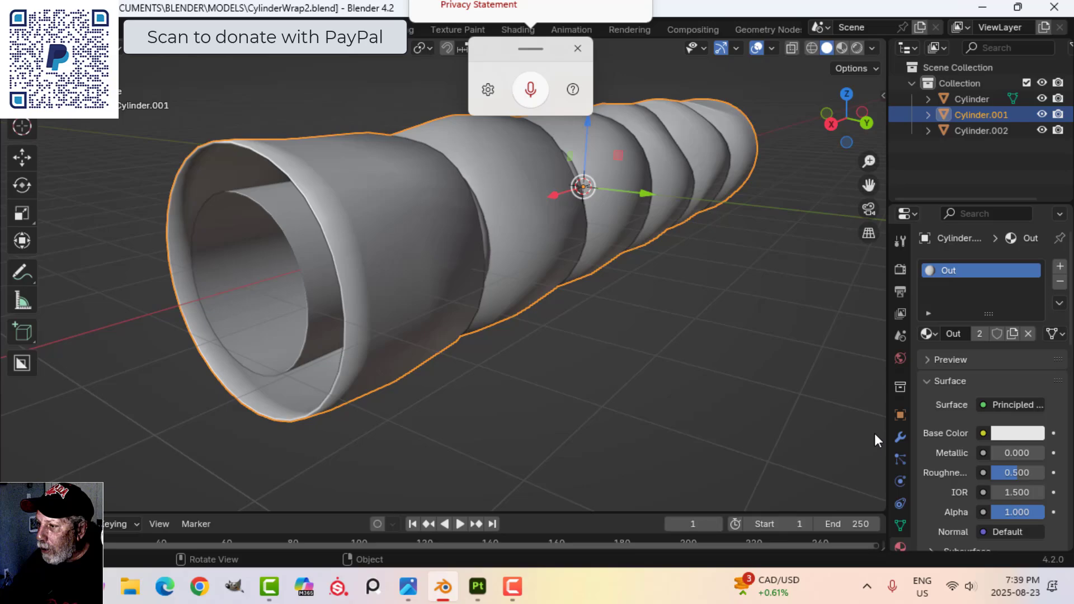
pyautogui.click(899, 437)
pyautogui.scroll(2, 474, 309)
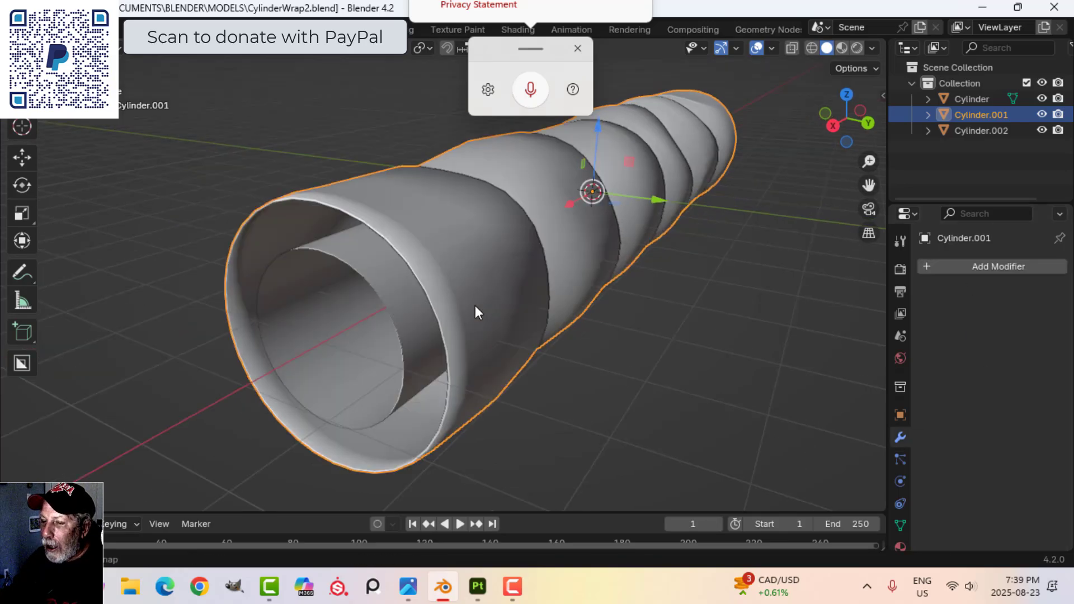
pyautogui.scroll(2, 559, 326)
pyautogui.press('Tab')
pyautogui.scroll(5, 549, 319)
pyautogui.scroll(-6, 540, 292)
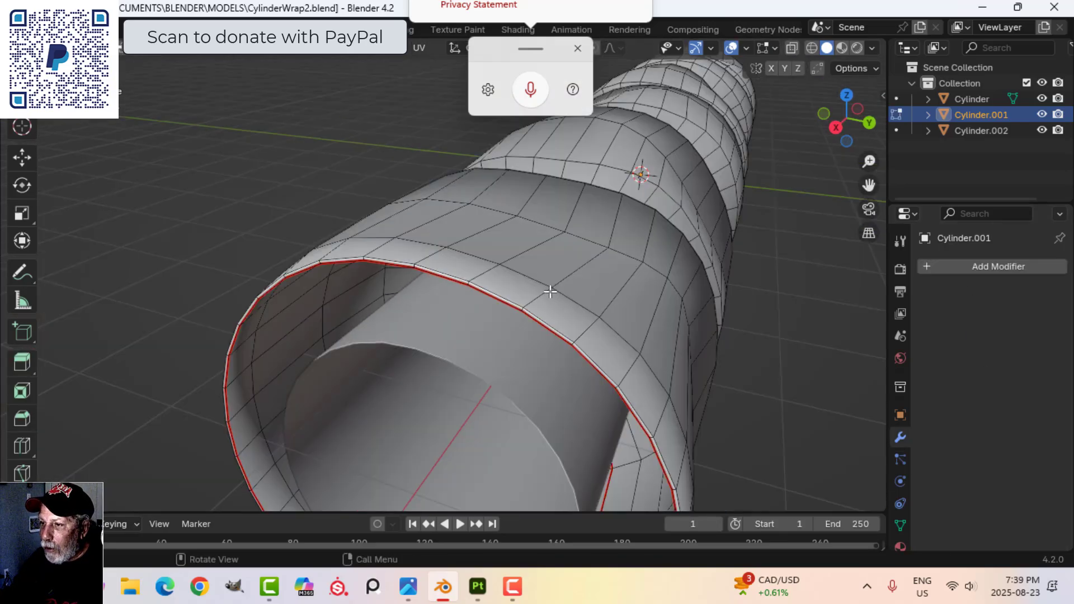
pyautogui.moveTo(611, 294); pyautogui.dragTo(569, 320, button='middle')
pyautogui.scroll(5, 431, 312)
pyautogui.scroll(-6, 638, 288)
pyautogui.press('Tab')
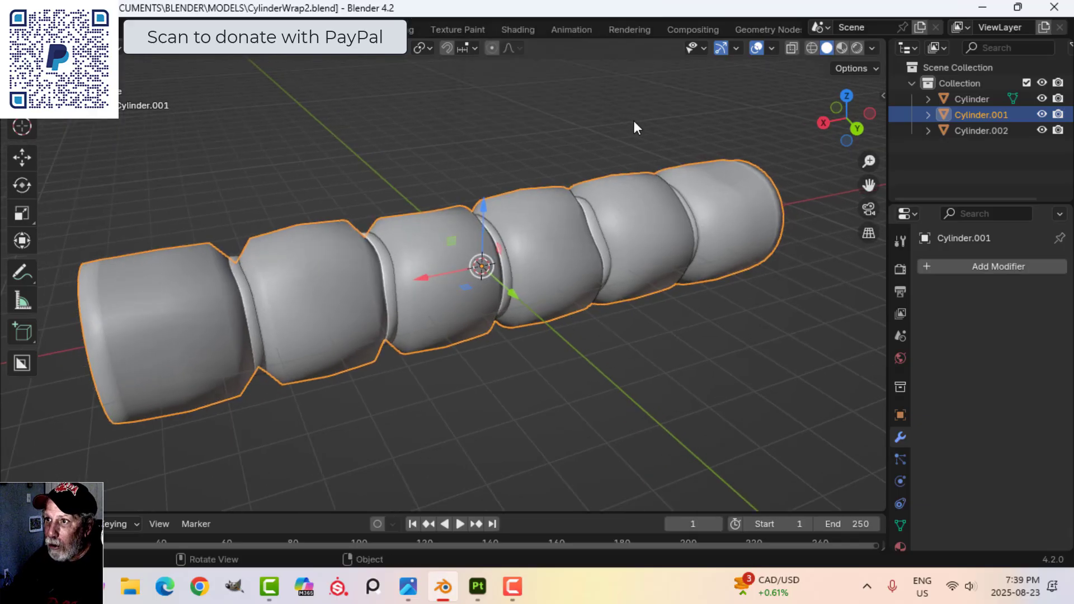
pyautogui.scroll(-2, 540, 270)
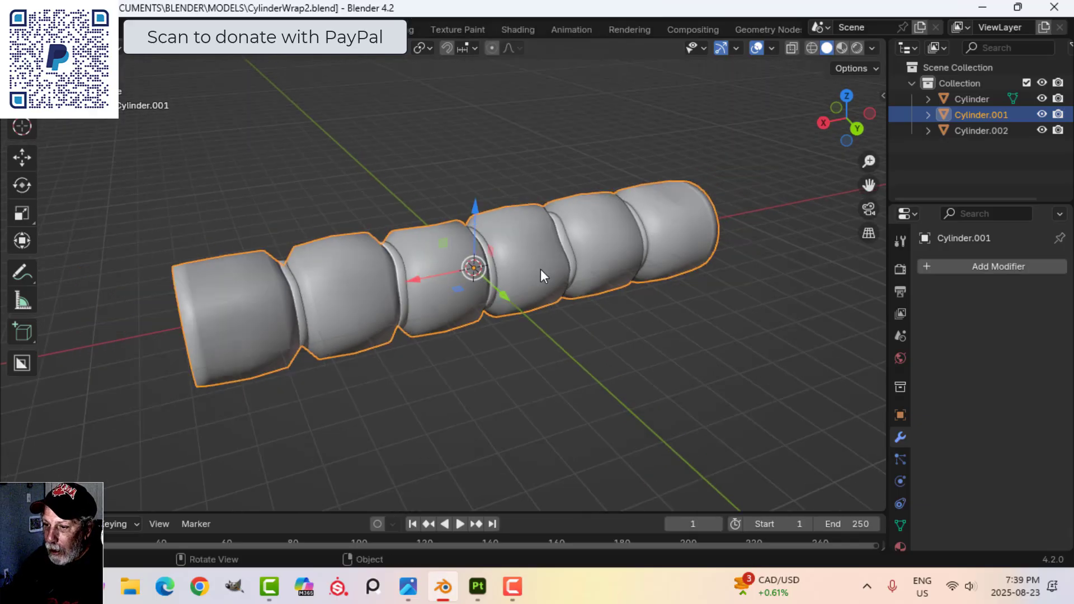
# Switch to Substance 3D Painter and hide the Out texture set to expose the ribbed inner tube.
pyautogui.click(478, 587)
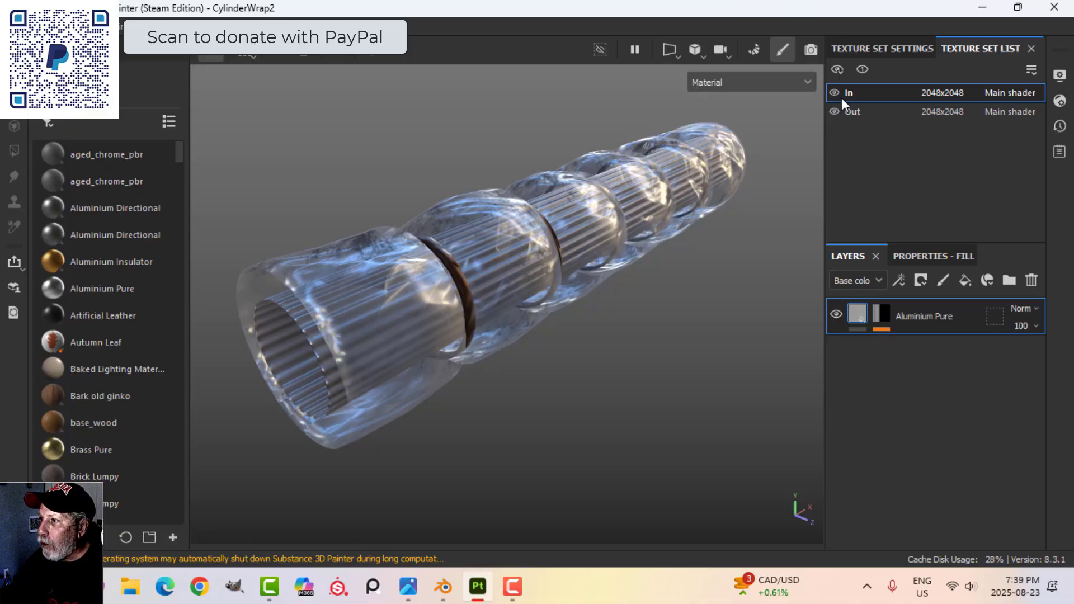
pyautogui.click(835, 111)
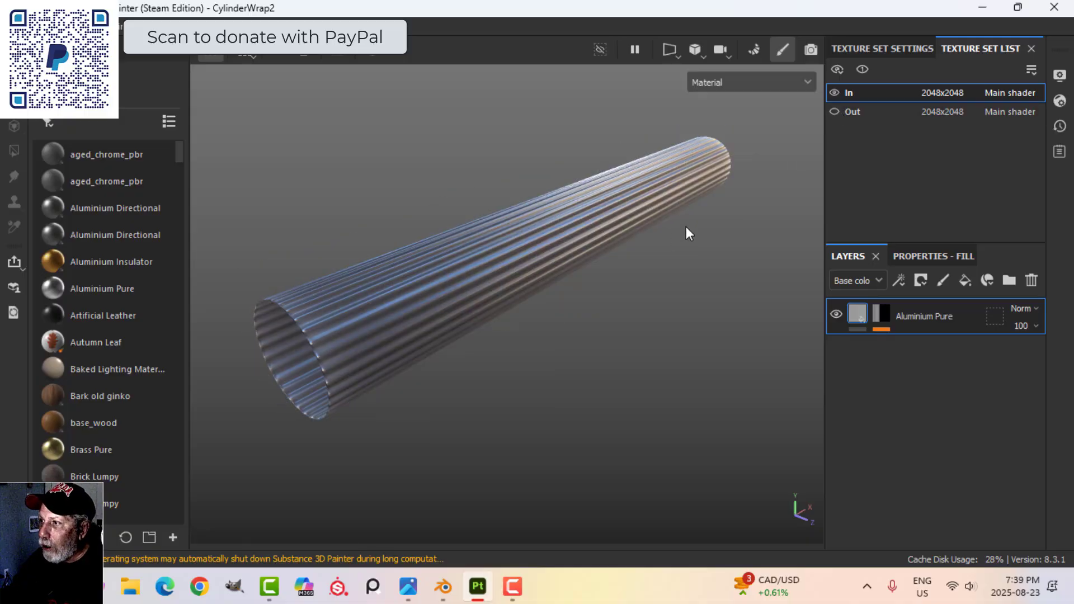
pyautogui.keyDown('alt'); pyautogui.moveTo(712, 226); pyautogui.dragTo(569, 284); pyautogui.keyUp('alt')
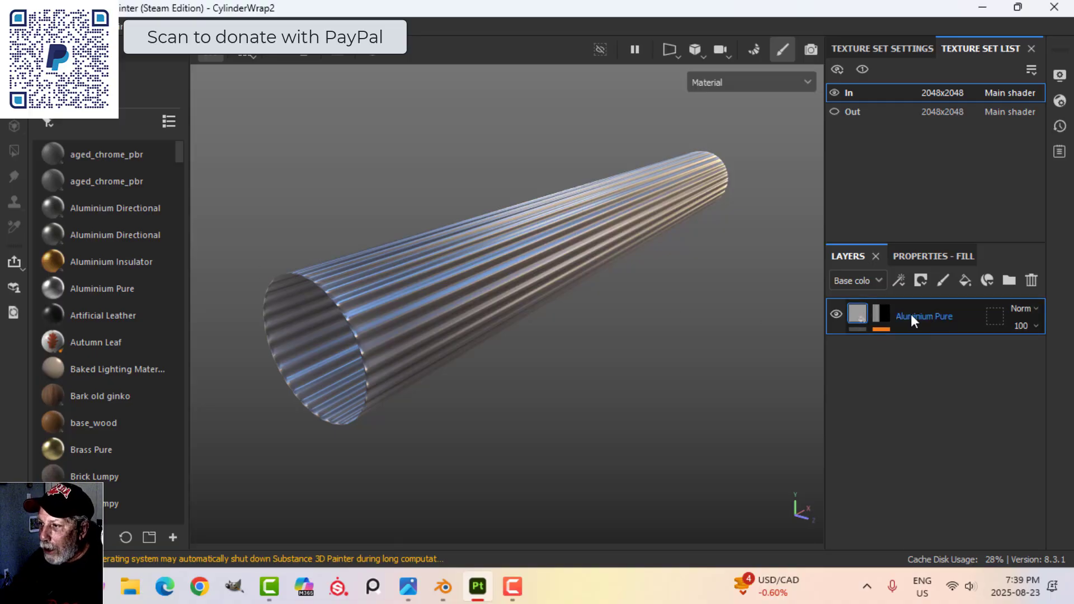
# Examine the Aluminium Pure fill layer's properties, including its metallic, roughness and height settings.
pyautogui.click(928, 256)
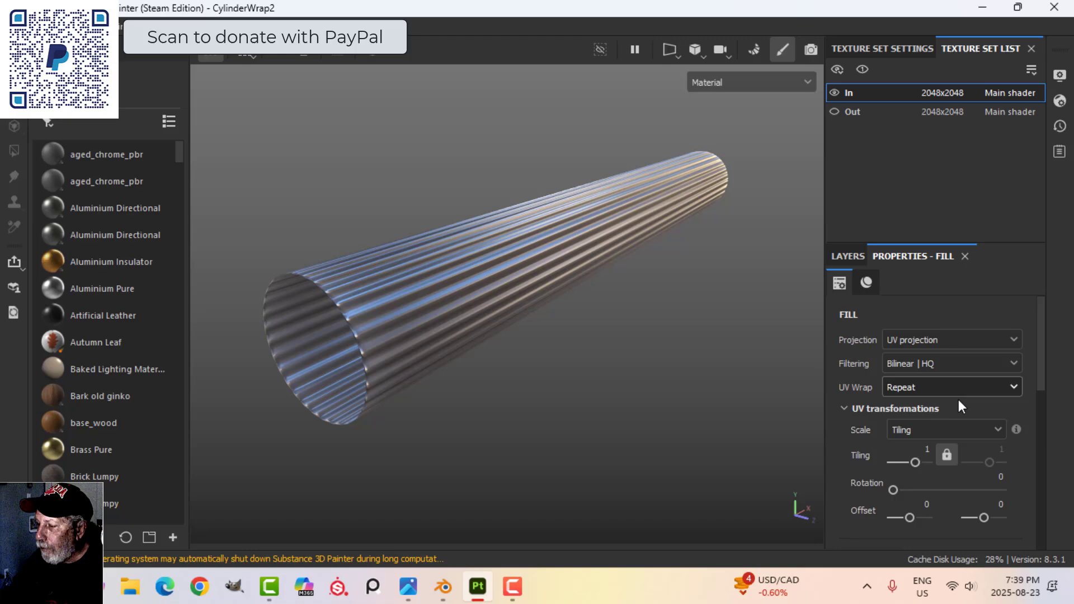
pyautogui.scroll(-5, 959, 402)
pyautogui.scroll(-4, 962, 399)
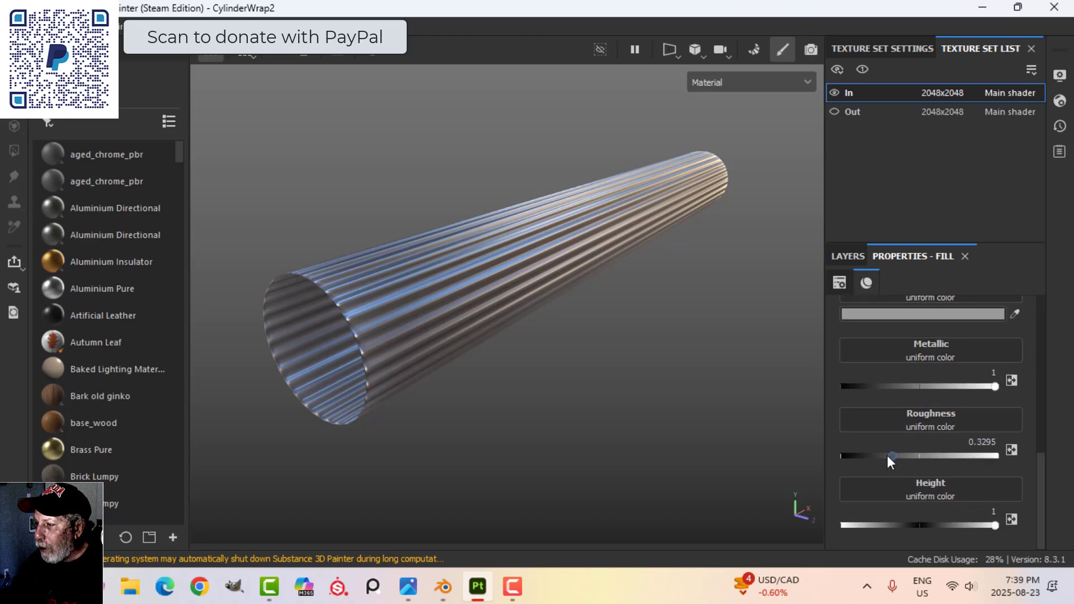
# Set the Aluminium Pure fill layer's roughness to 0.3618 and select the Stripes fill in its mask.
pyautogui.moveTo(890, 455); pyautogui.dragTo(897, 456)
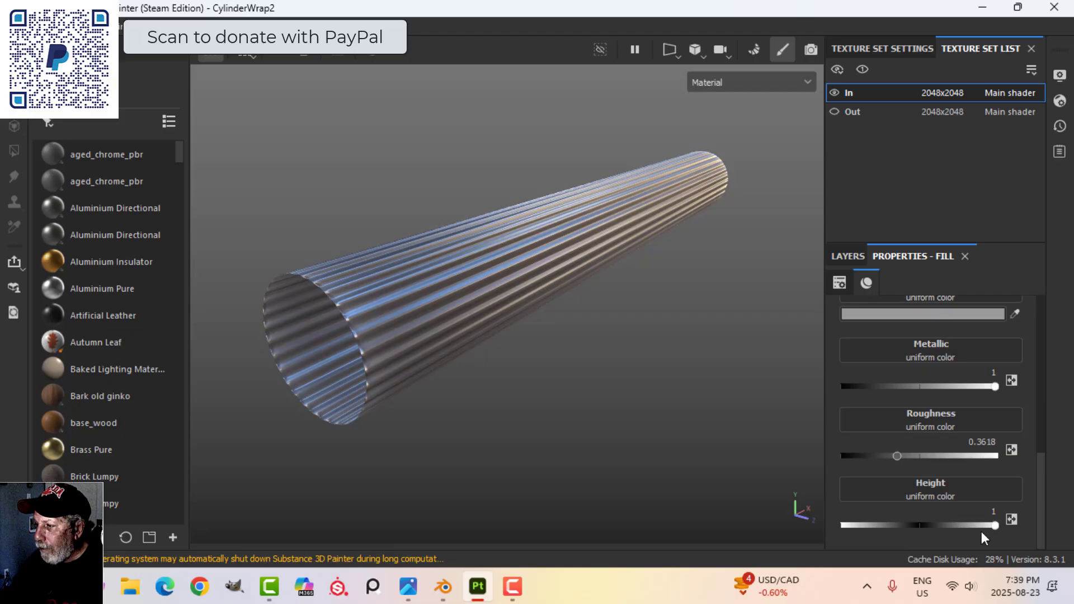
pyautogui.click(846, 256)
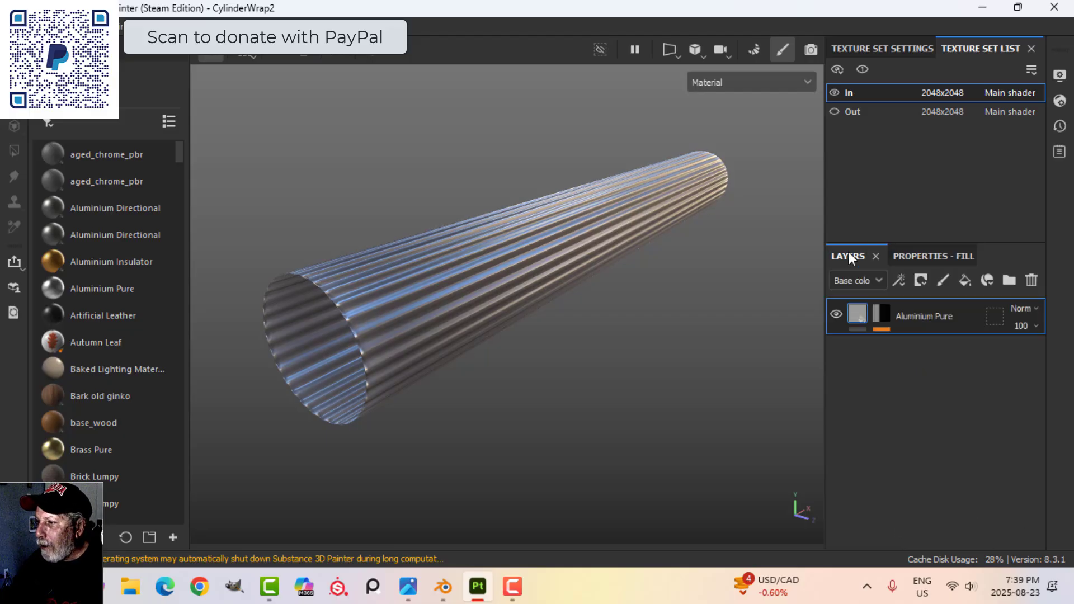
pyautogui.click(881, 314)
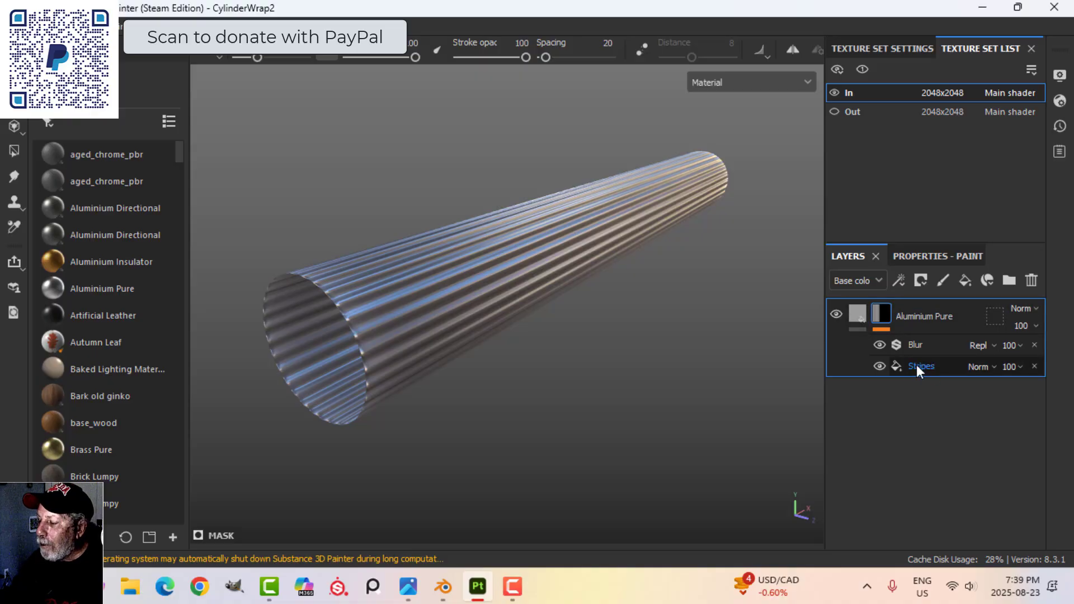
pyautogui.click(917, 365)
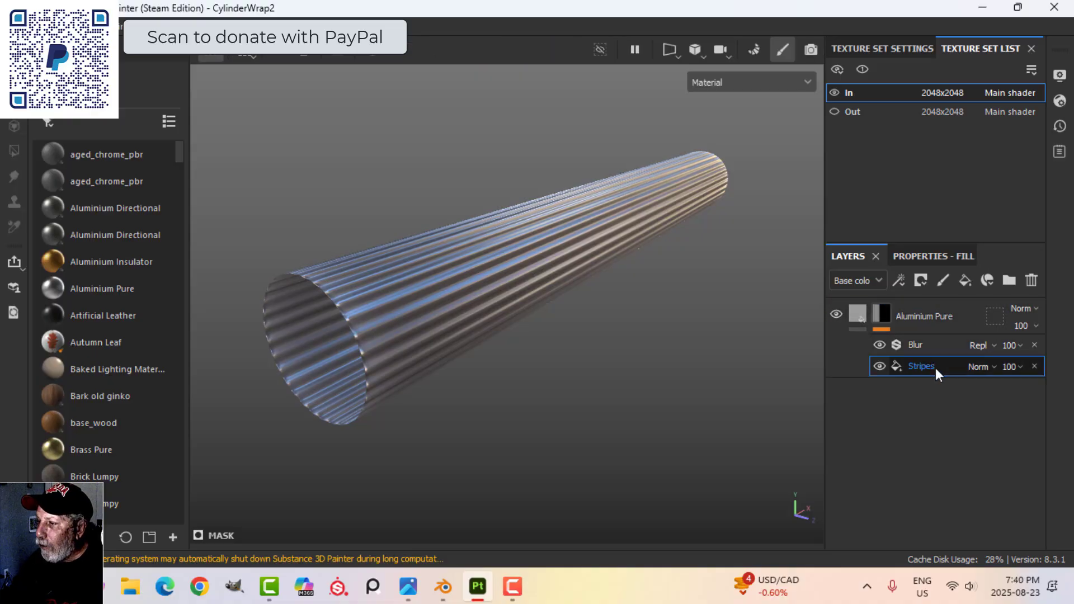
# Examine the Stripes fill's rotation and pattern parameters, briefly shifting the stripes and returning Shift to 0.
pyautogui.click(924, 256)
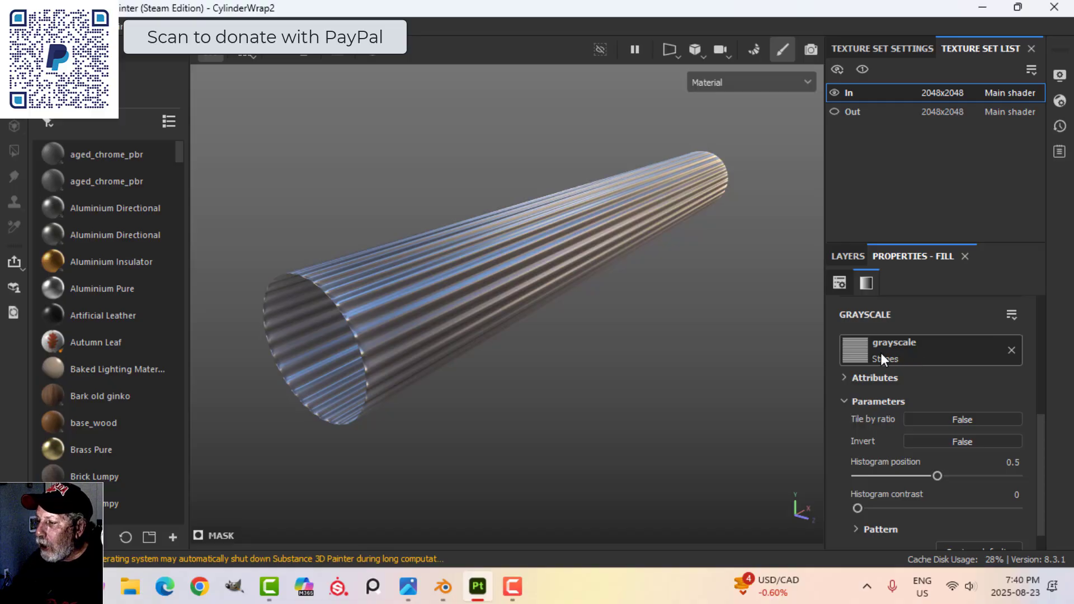
pyautogui.scroll(-1, 898, 354)
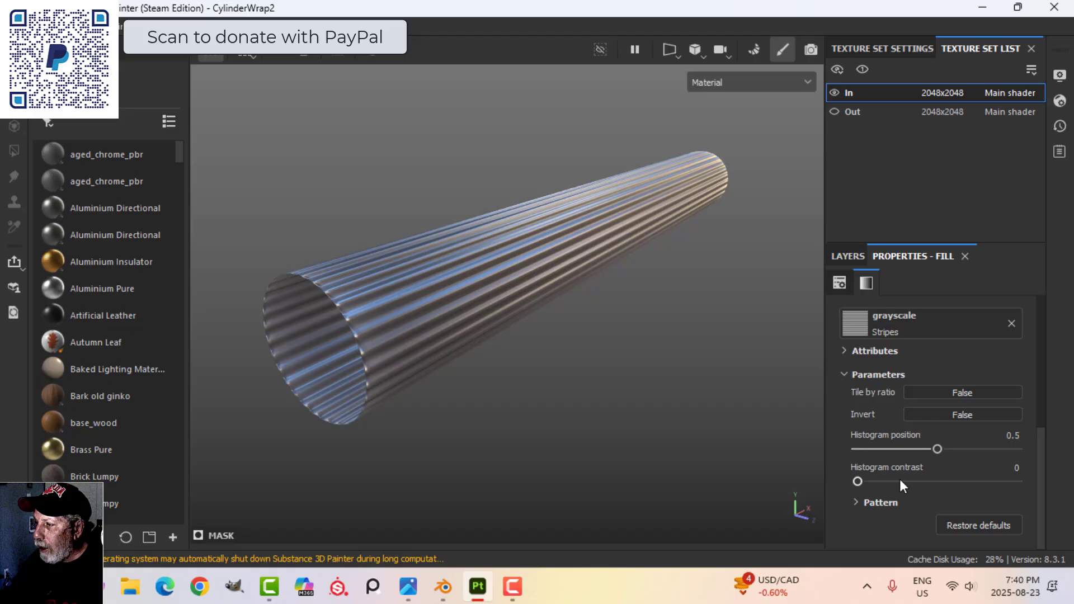
pyautogui.click(855, 503)
pyautogui.scroll(-5, 959, 498)
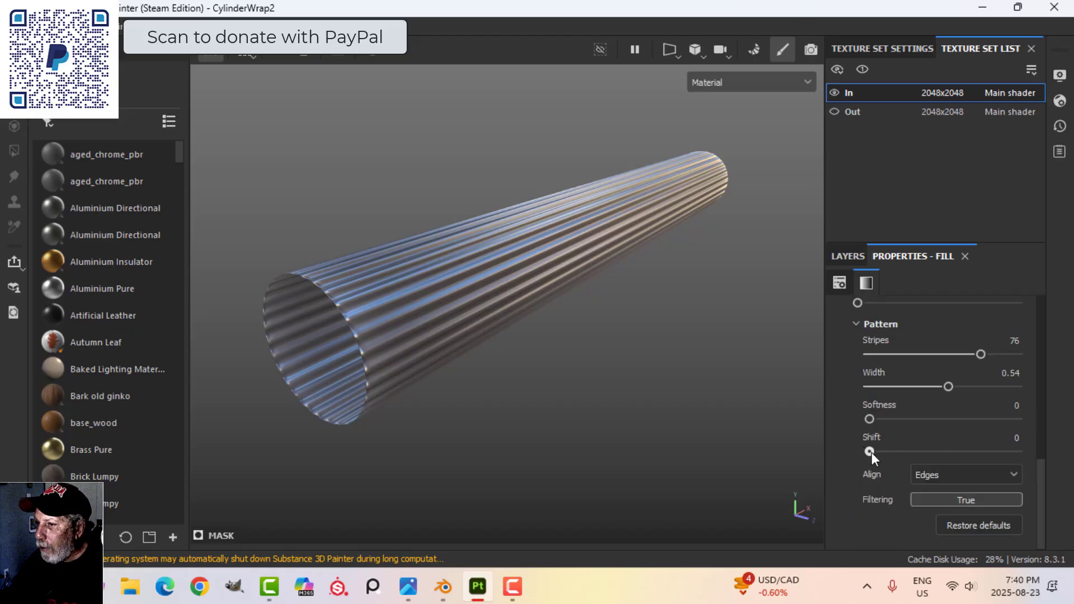
pyautogui.moveTo(870, 452); pyautogui.dragTo(841, 447)
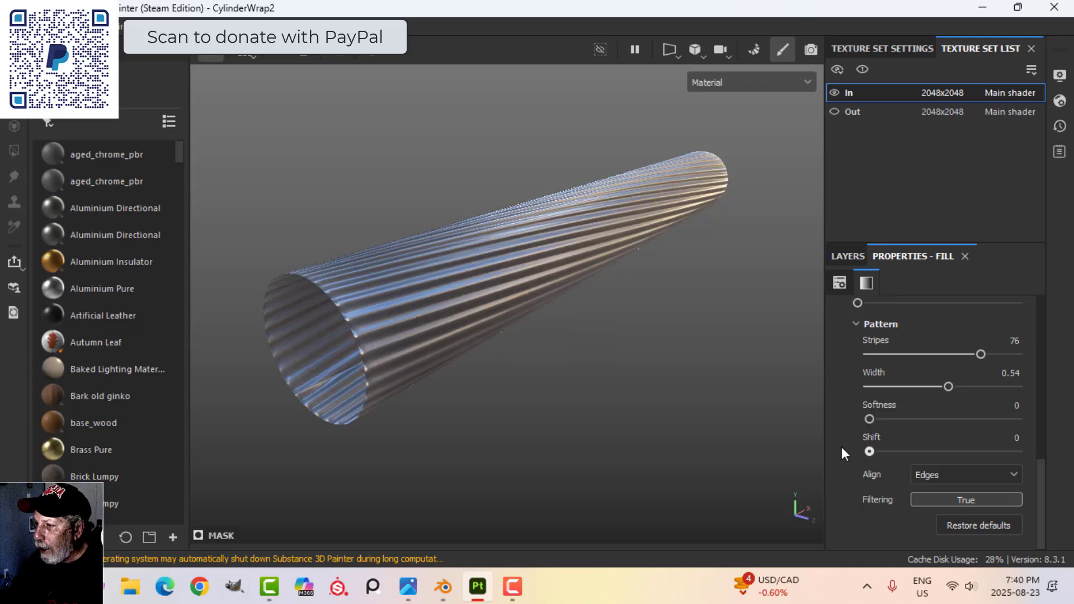
pyautogui.scroll(2, 1007, 441)
pyautogui.scroll(2, 1001, 440)
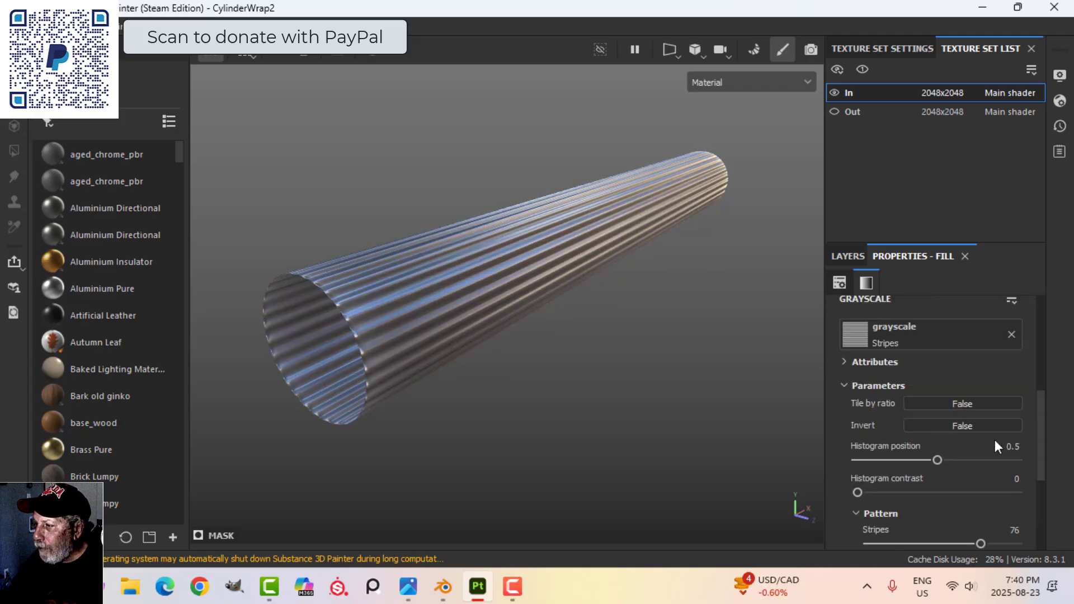
pyautogui.scroll(2, 1001, 475)
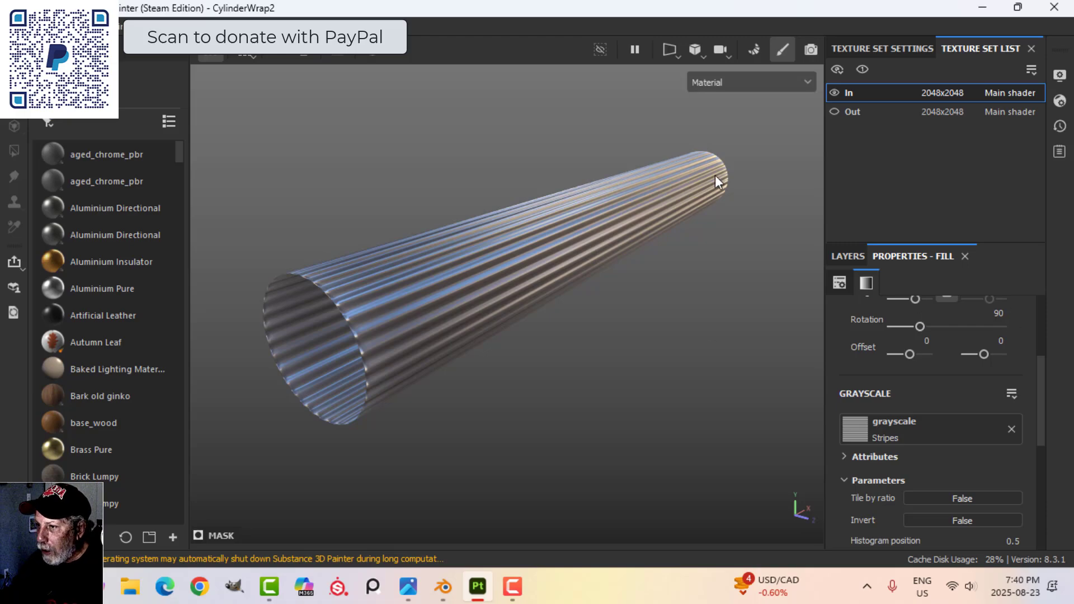
pyautogui.scroll(-4, 1010, 408)
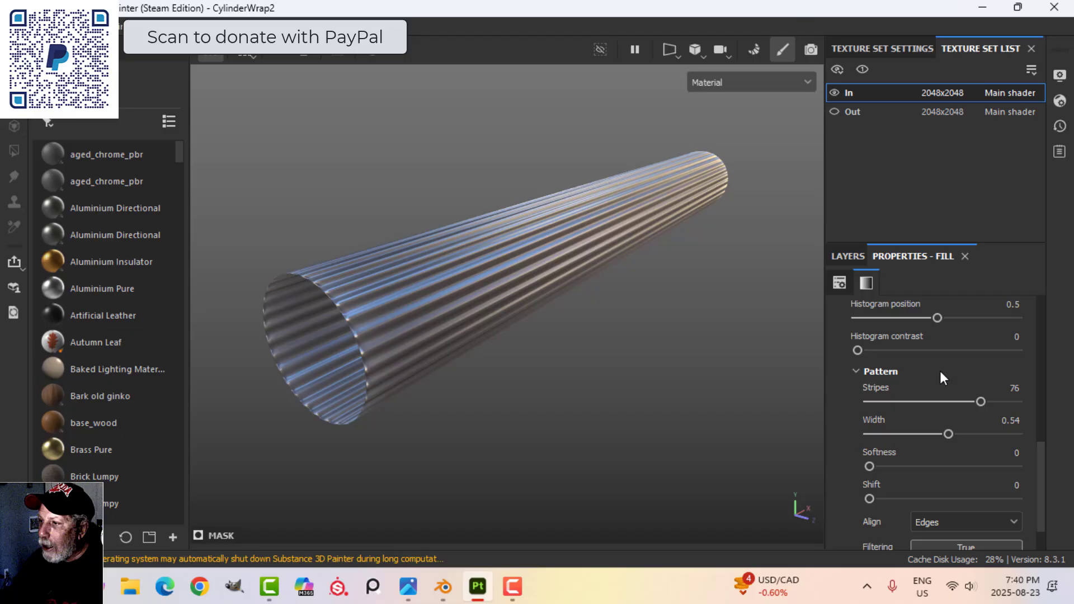
# Switch the mask's Blur filter off and back on to compare the tube's ribs with and without it.
pyautogui.click(845, 256)
pyautogui.click(880, 344)
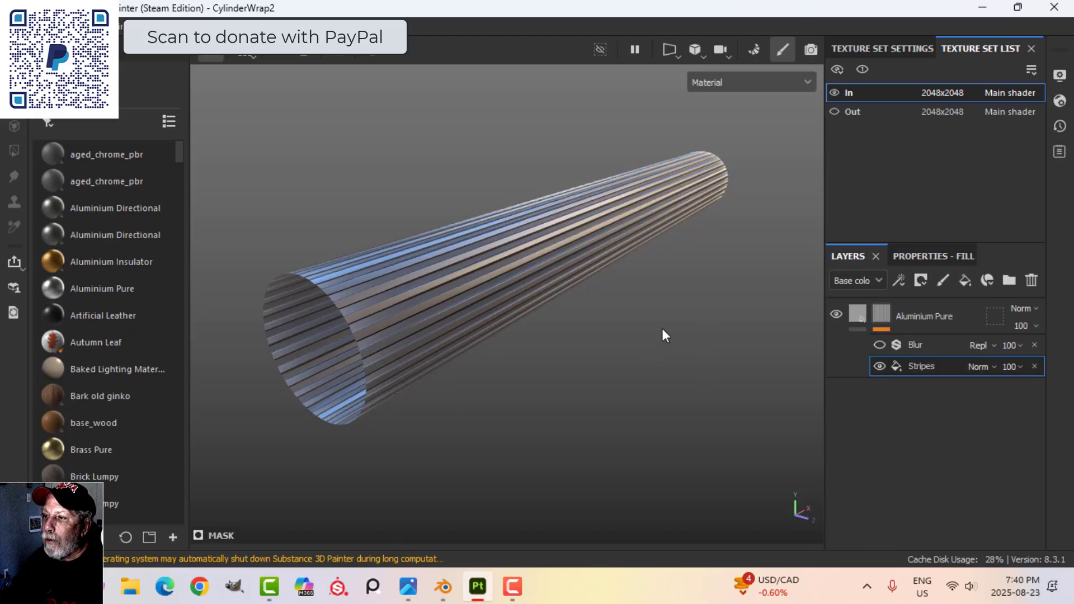
pyautogui.keyDown('alt'); pyautogui.moveTo(664, 333); pyautogui.dragTo(663, 297); pyautogui.keyUp('alt')
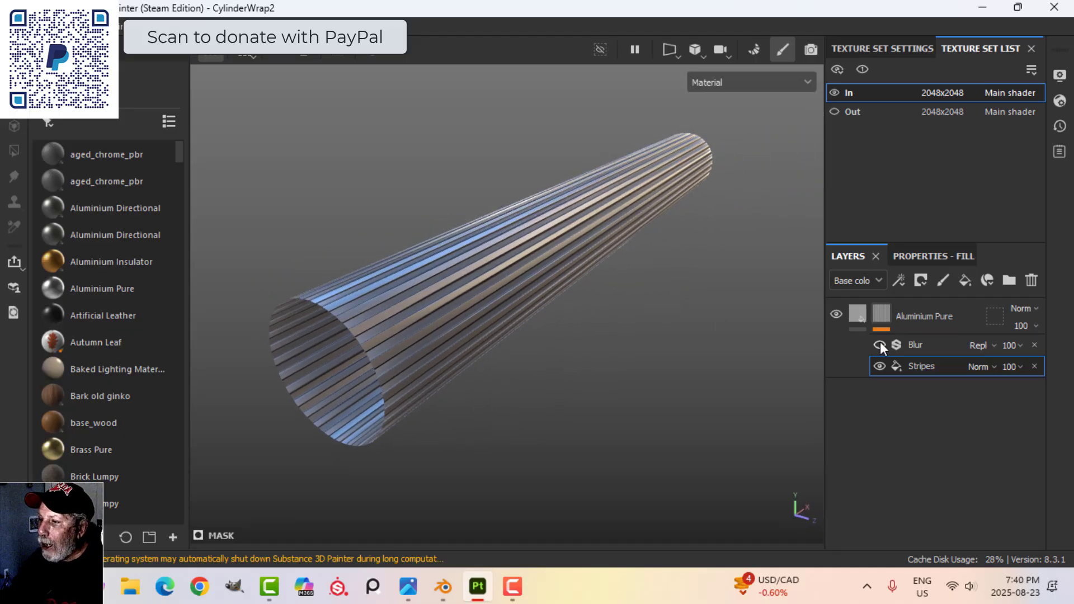
pyautogui.click(879, 345)
# Examine the Blur filter's intensity setting and the rounded ribs it produces on the inner tube.
pyautogui.click(938, 258)
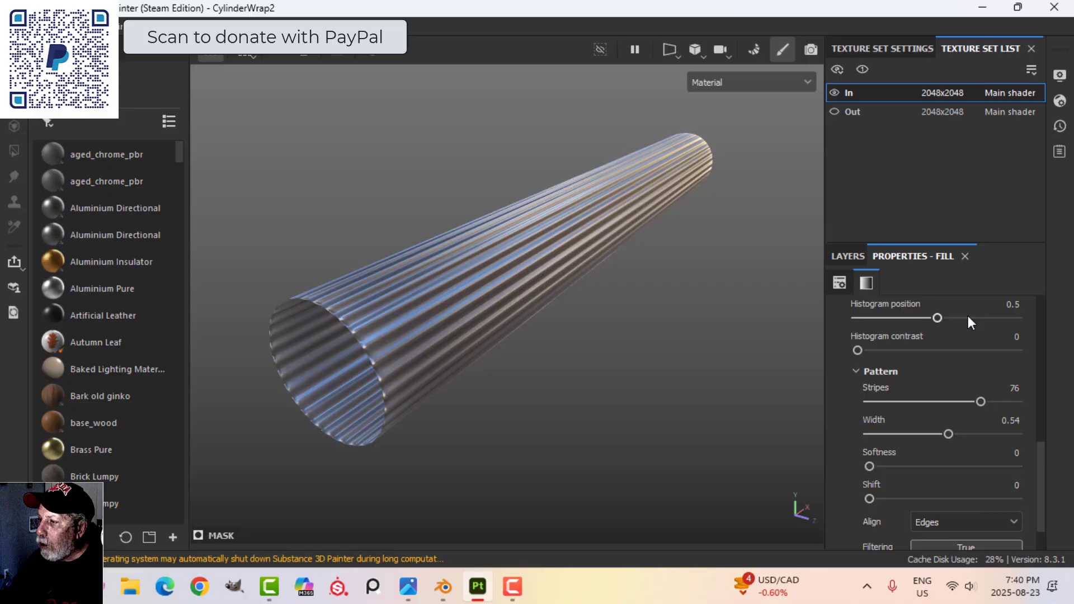
pyautogui.click(848, 259)
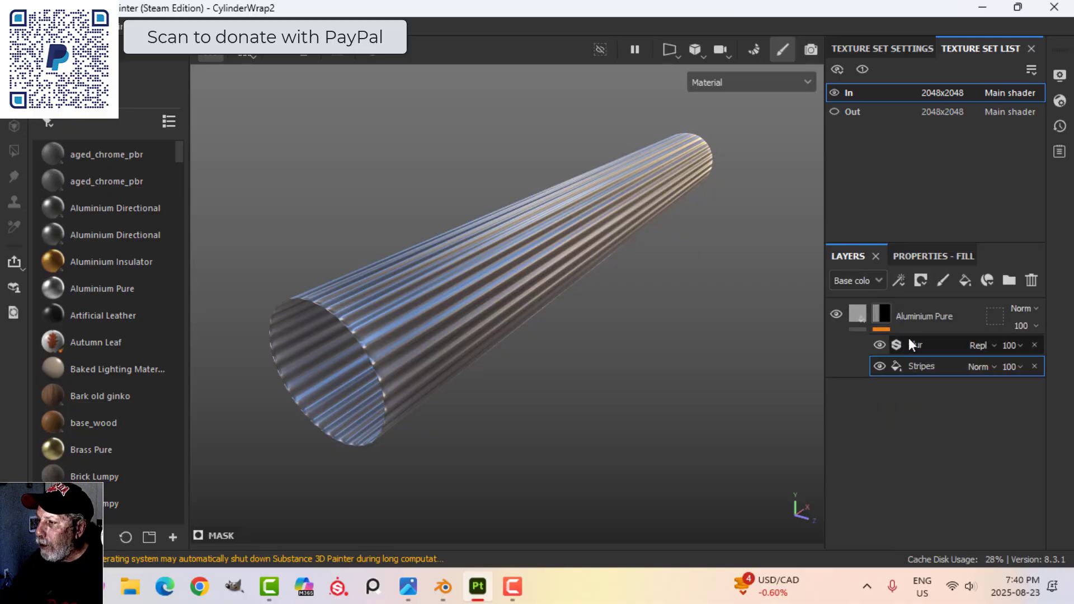
pyautogui.click(914, 343)
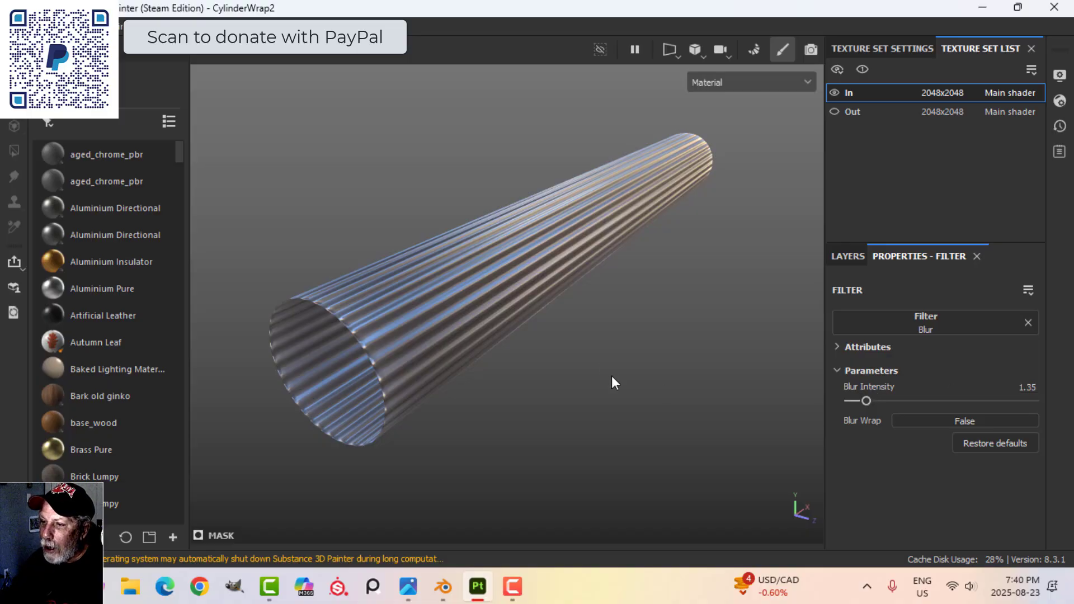
pyautogui.keyDown('alt'); pyautogui.moveTo(587, 333); pyautogui.dragTo(646, 323); pyautogui.keyUp('alt')
pyautogui.scroll(2, 612, 337)
pyautogui.scroll(-3, 612, 337)
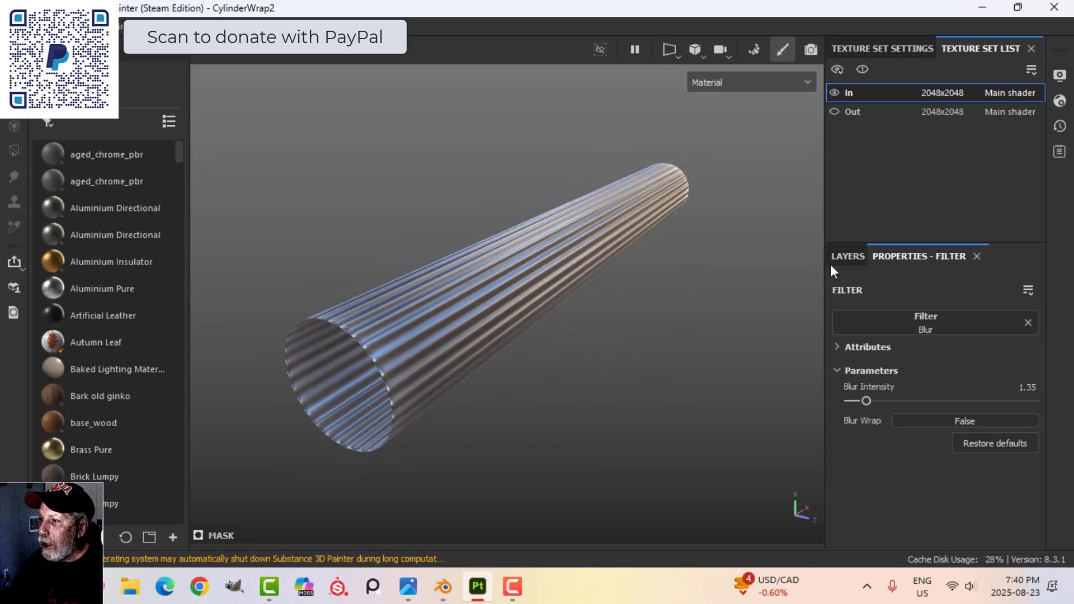
# Hide the In texture set and show the Out texture set, making its layer stack active.
pyautogui.click(844, 257)
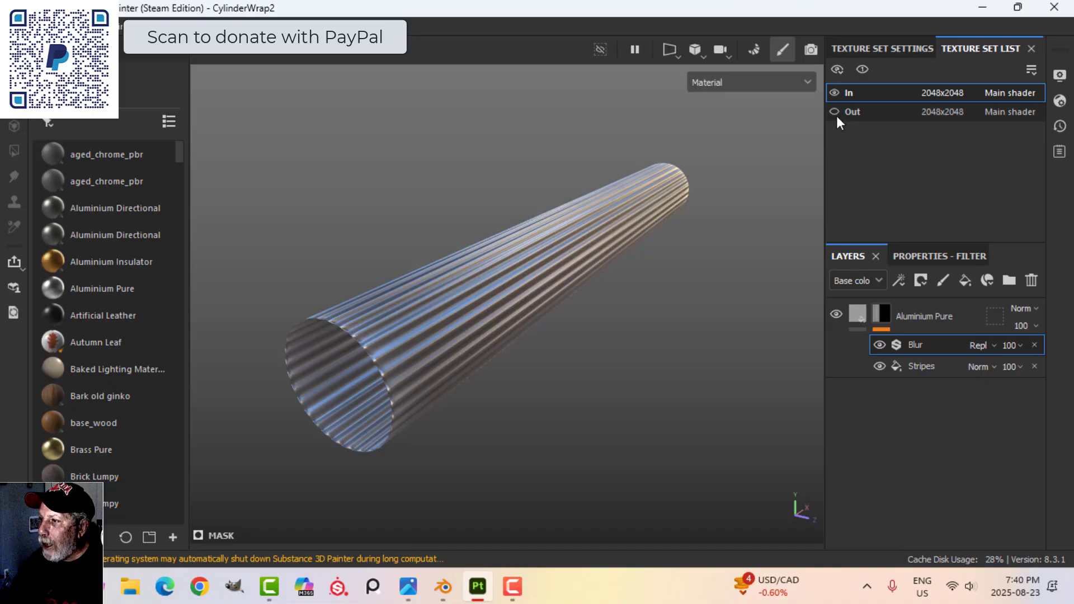
pyautogui.click(835, 92)
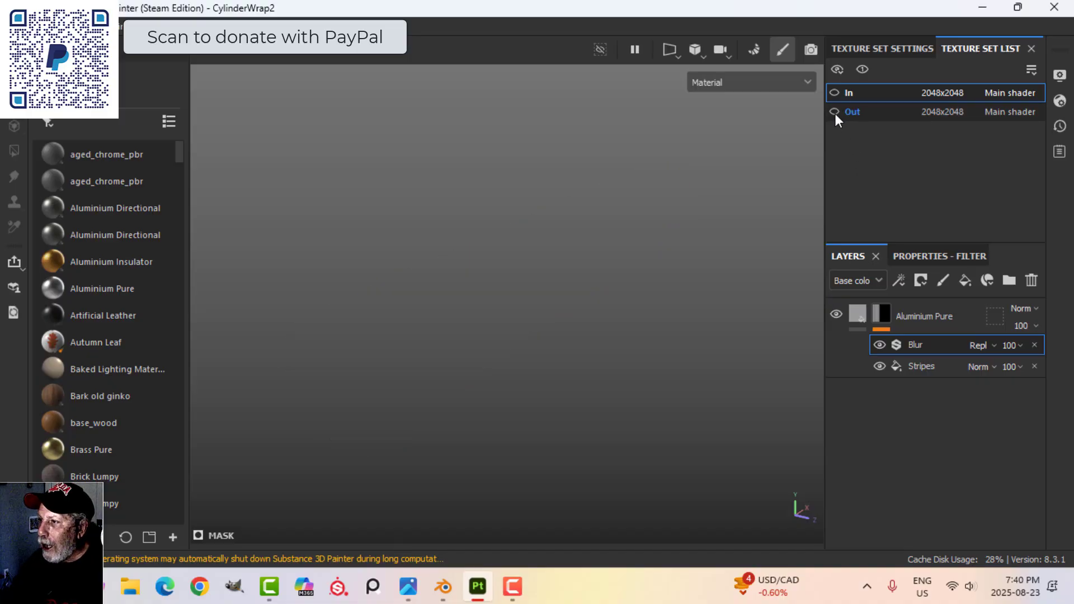
pyautogui.click(842, 114)
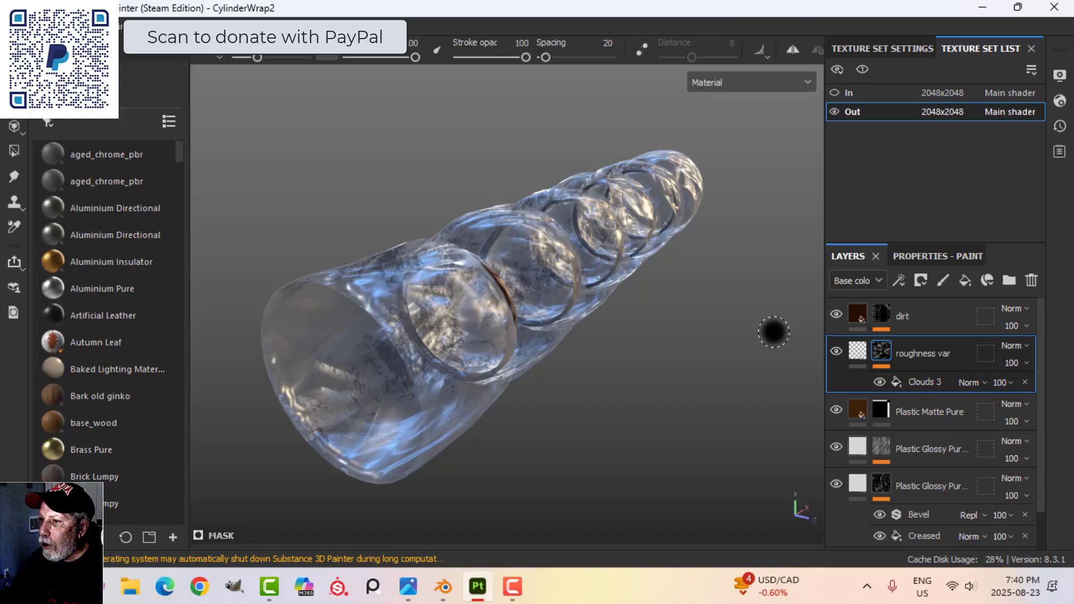
pyautogui.keyDown('alt'); pyautogui.moveTo(619, 305); pyautogui.dragTo(655, 356); pyautogui.keyUp('alt')
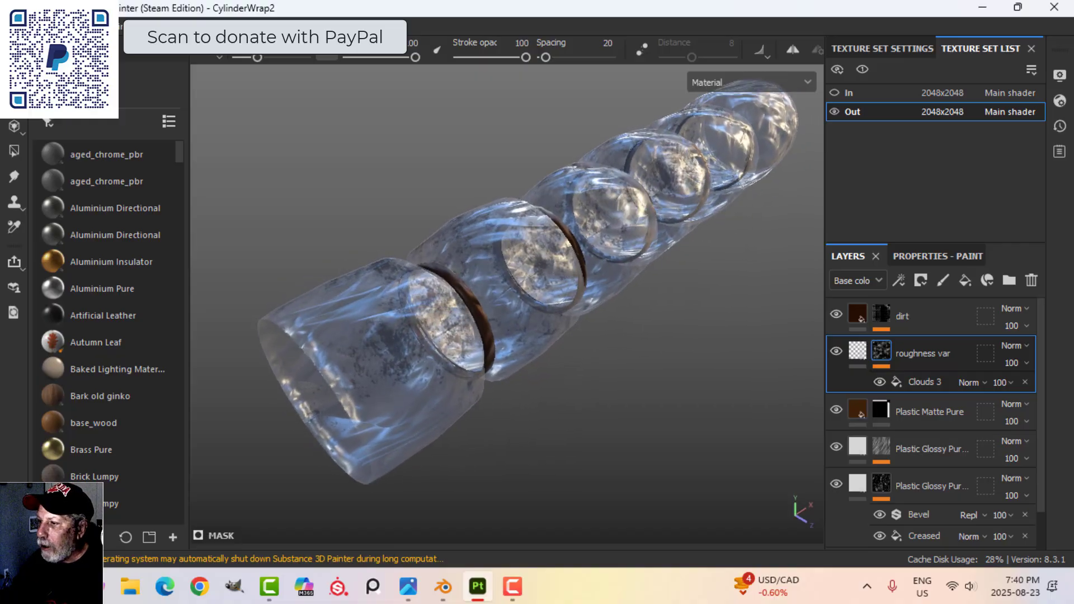
pyautogui.scroll(-1, 941, 471)
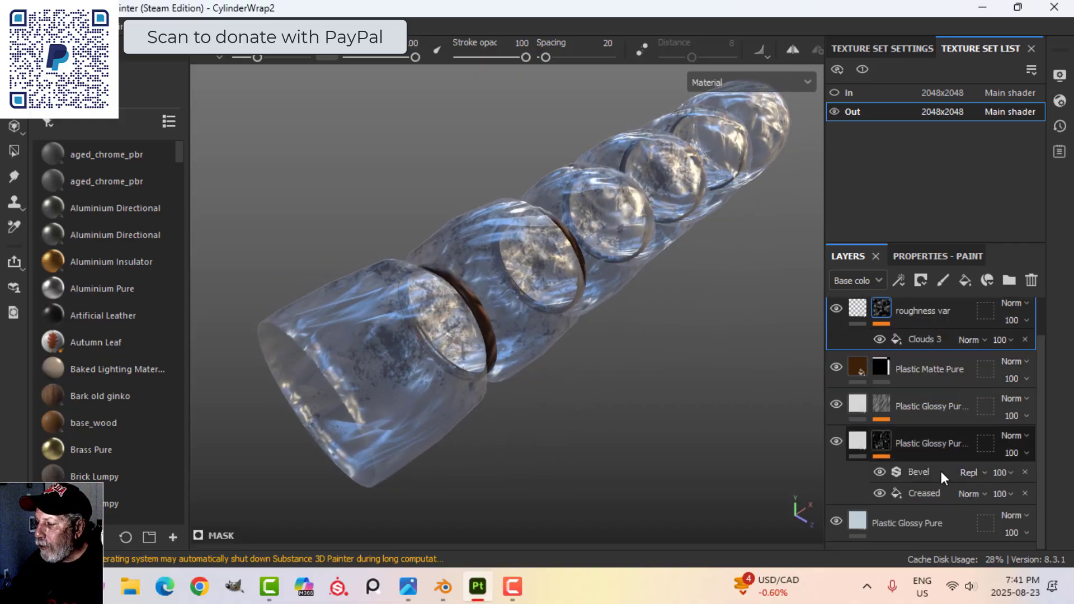
# Hide all layers above the base Plastic Glossy Pure layer, and switch the base off and on to compare.
pyautogui.click(854, 441)
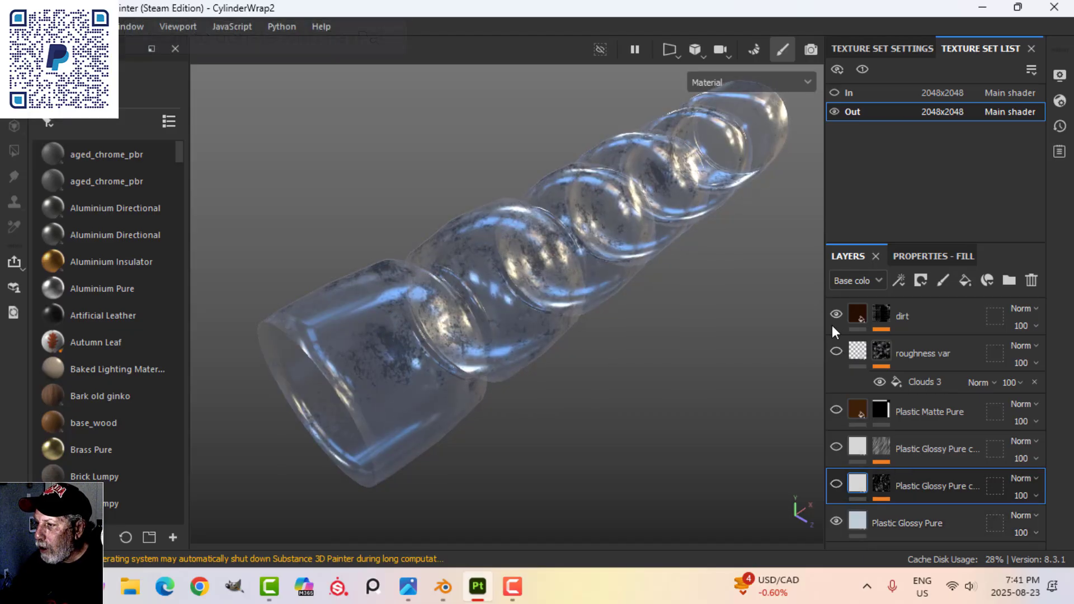
pyautogui.click(846, 521)
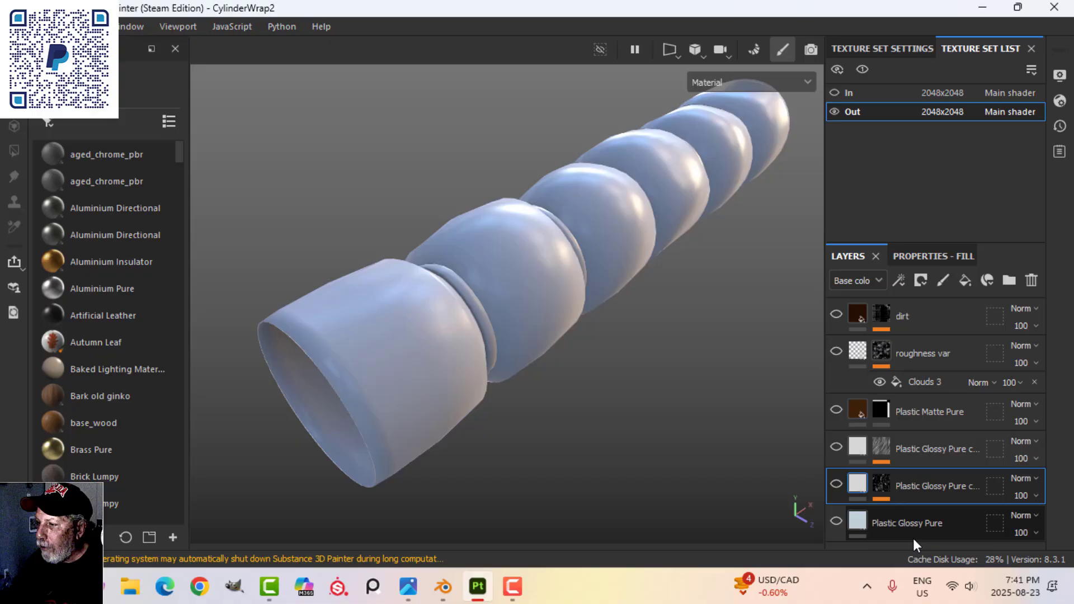
pyautogui.click(838, 521)
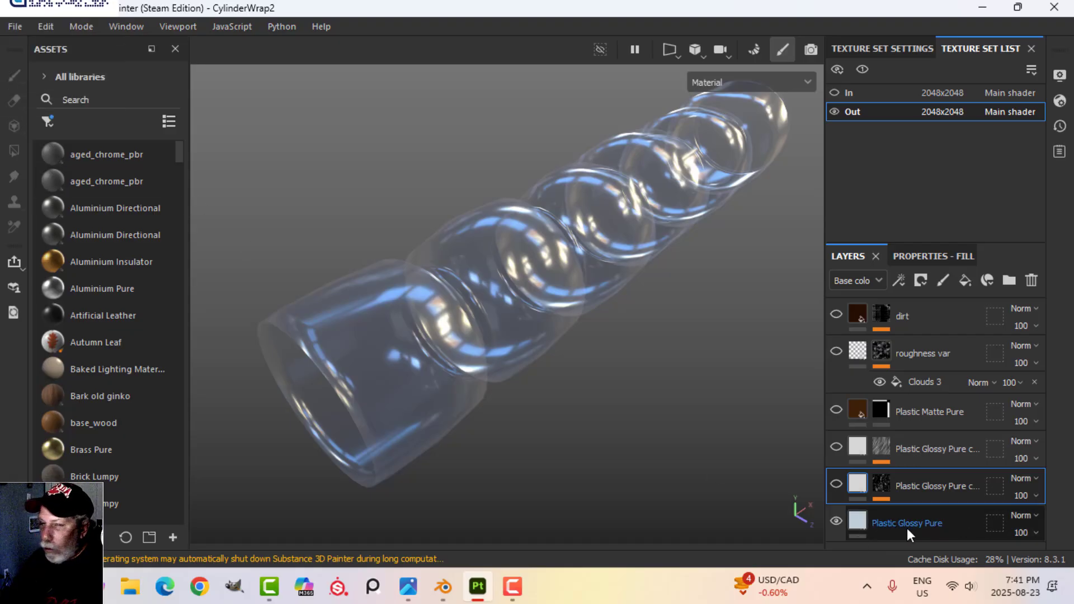
# Examine the base Plastic Glossy Pure layer's color, metallic, roughness and opacity settings and its look on the outer wrap.
pyautogui.click(857, 519)
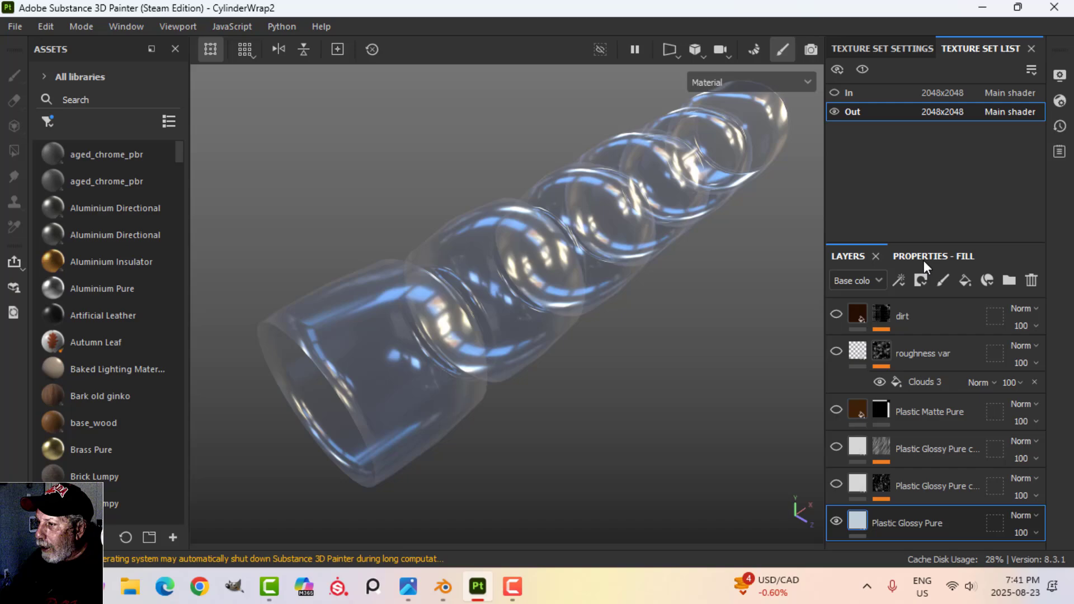
pyautogui.click(924, 256)
pyautogui.scroll(2, 951, 341)
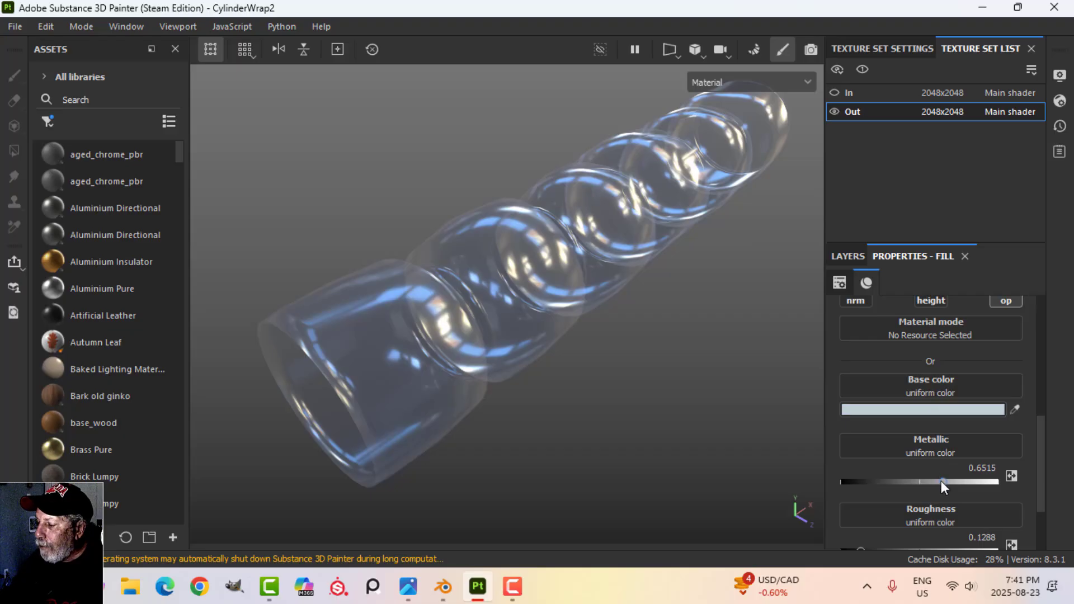
pyautogui.scroll(-1, 943, 495)
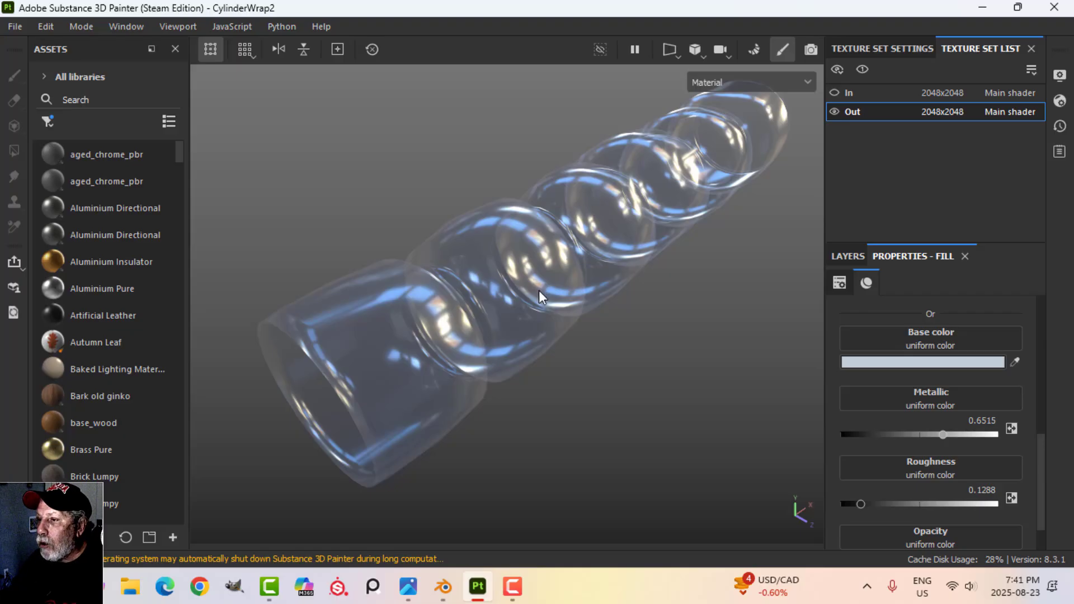
pyautogui.moveTo(539, 290)
pyautogui.keyDown('alt'); pyautogui.mouseDown()
pyautogui.moveTo(606, 262)
pyautogui.moveTo(564, 297)
pyautogui.moveTo(554, 288)
pyautogui.mouseUp(); pyautogui.keyUp('alt')
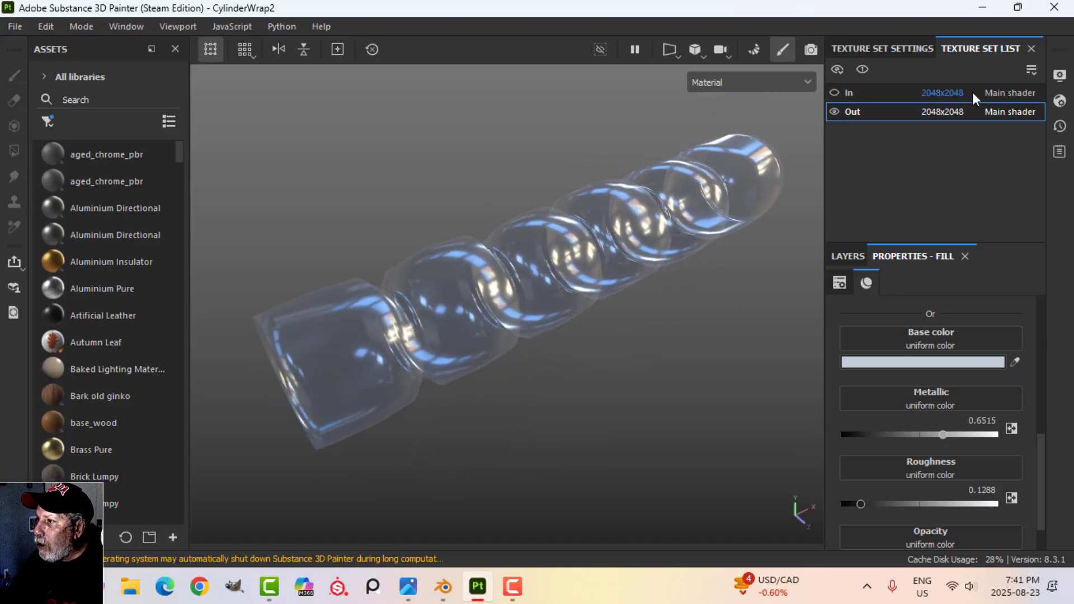
# Check which shader the Main shader instance uses and look through the available shaders without changing it.
pyautogui.click(1060, 102)
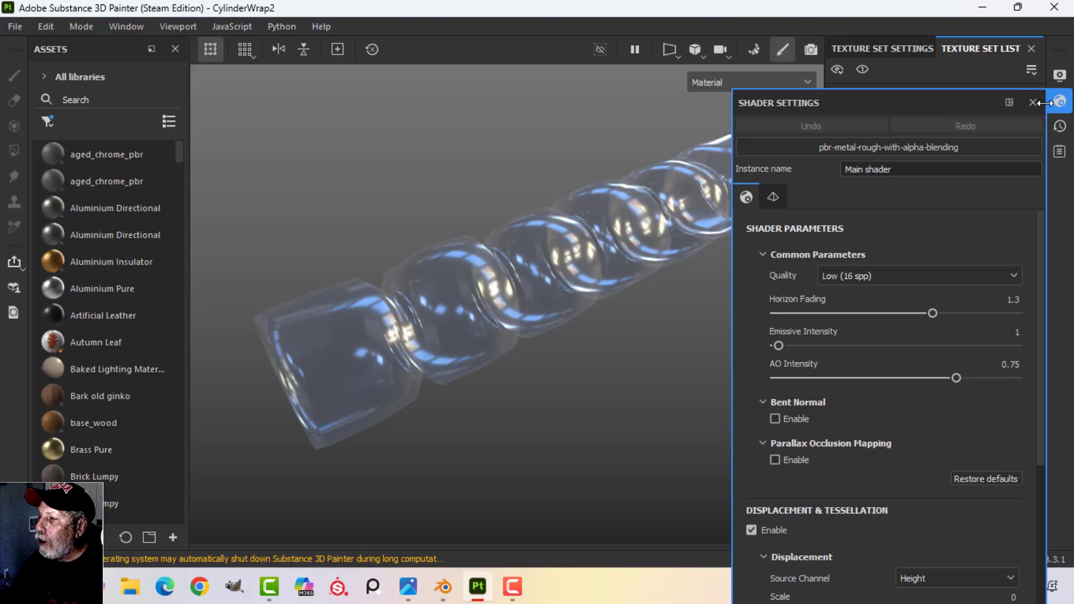
pyautogui.click(855, 147)
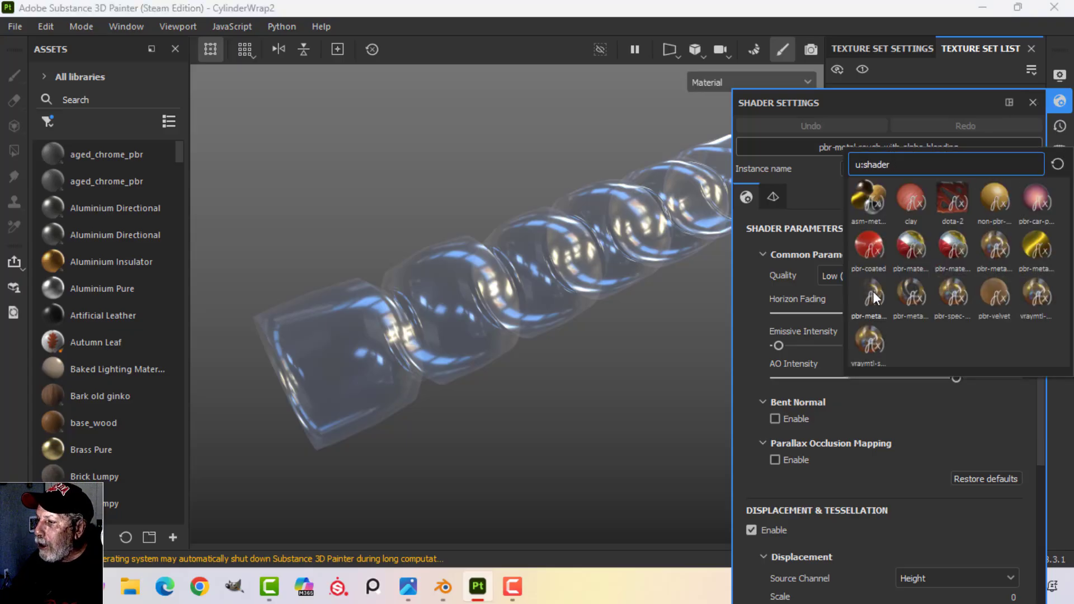
pyautogui.click(935, 15)
pyautogui.click(1034, 102)
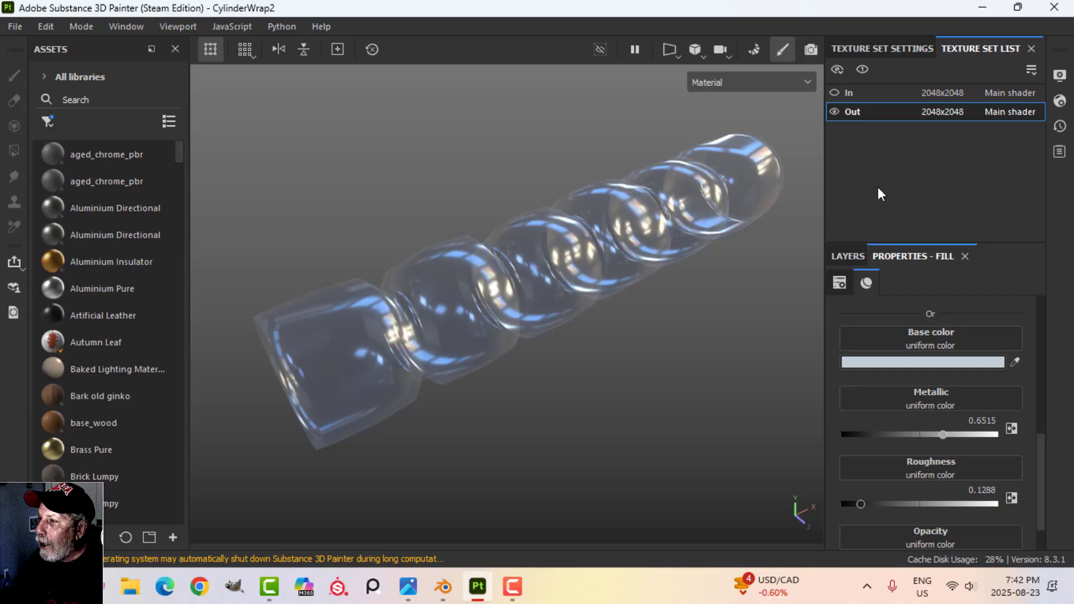
# Review the Out texture set's channel list, including Opacity, and check which other channels are available without adding any.
pyautogui.click(864, 49)
pyautogui.scroll(-5, 980, 153)
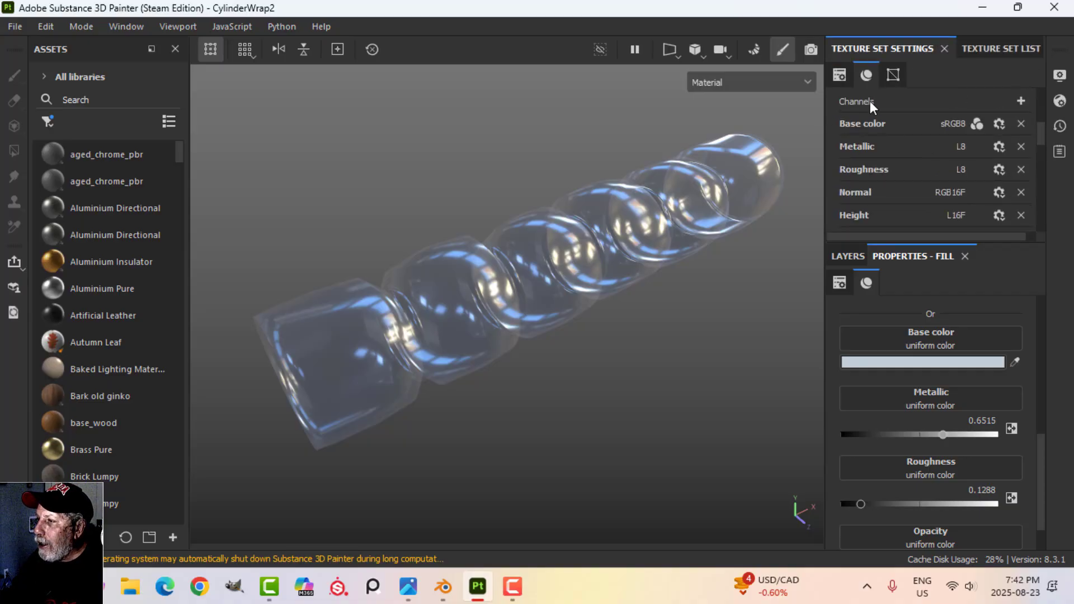
pyautogui.scroll(-2, 895, 145)
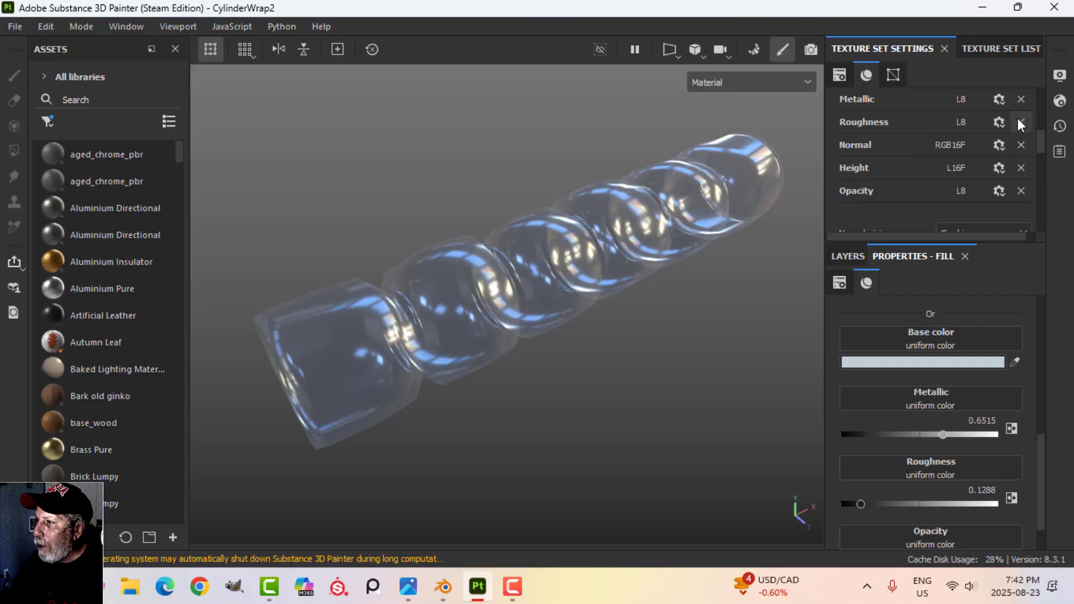
pyautogui.scroll(2, 1020, 124)
pyautogui.click(1022, 101)
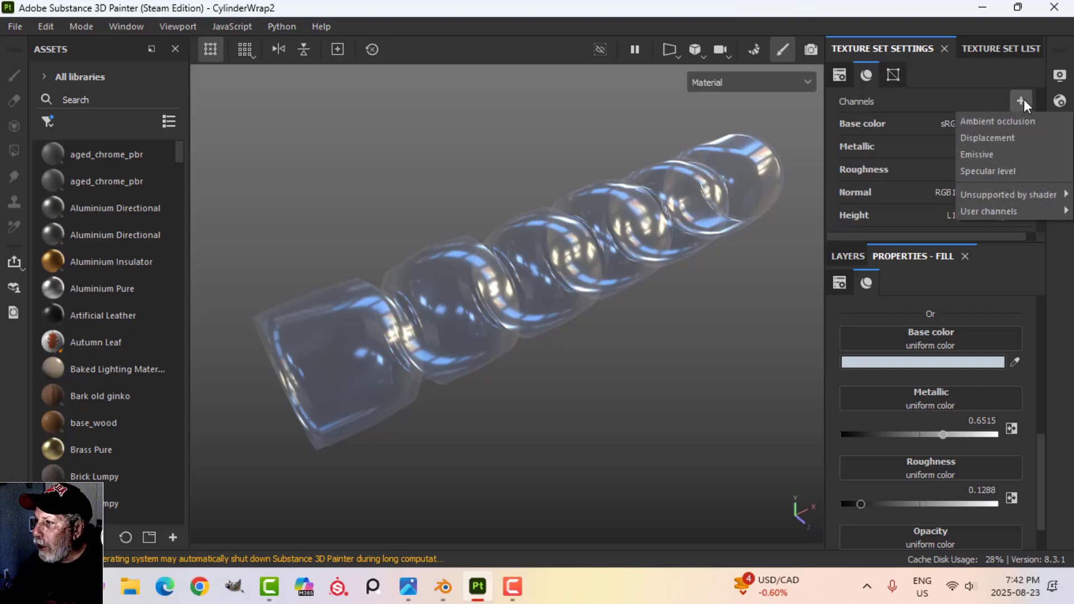
pyautogui.click(1024, 100)
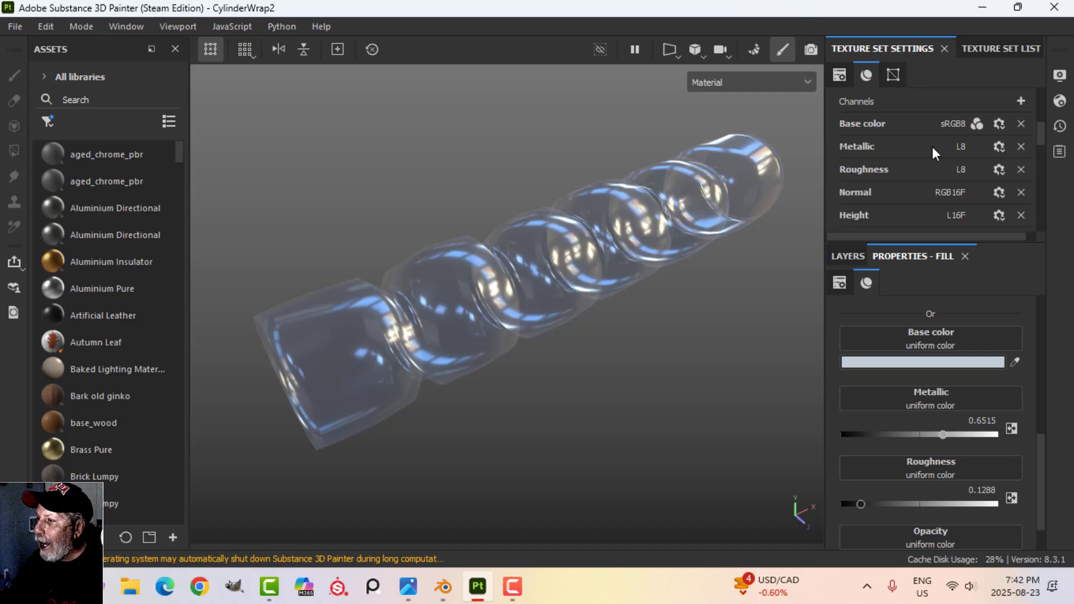
pyautogui.scroll(-2, 879, 217)
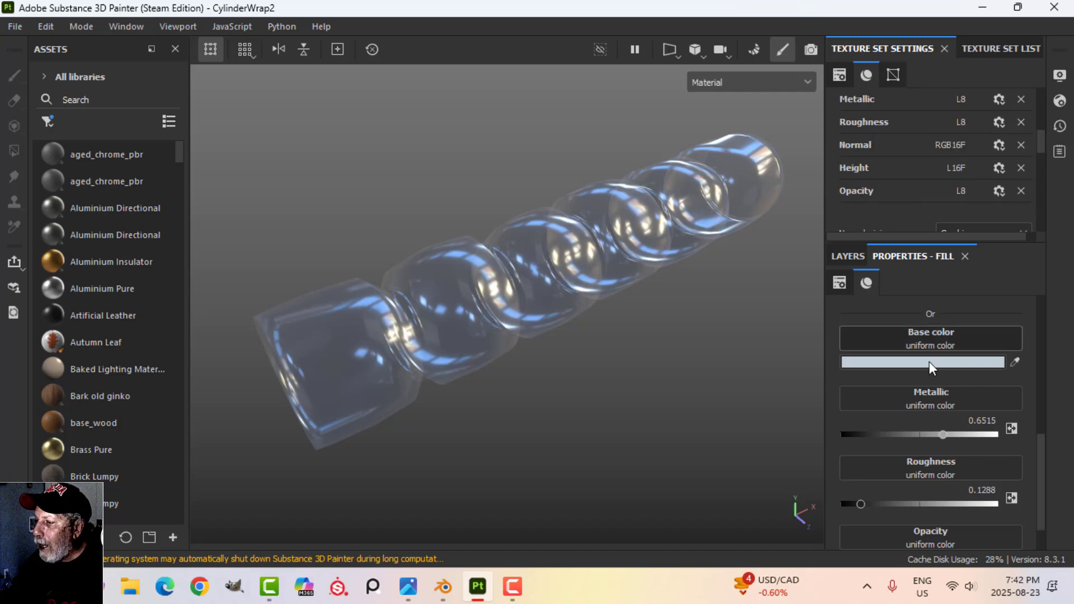
# Switch the base Plastic Glossy Pure layer's opacity channel off and on again to compare the wrap opaque and transparent.
pyautogui.click(847, 256)
pyautogui.click(928, 257)
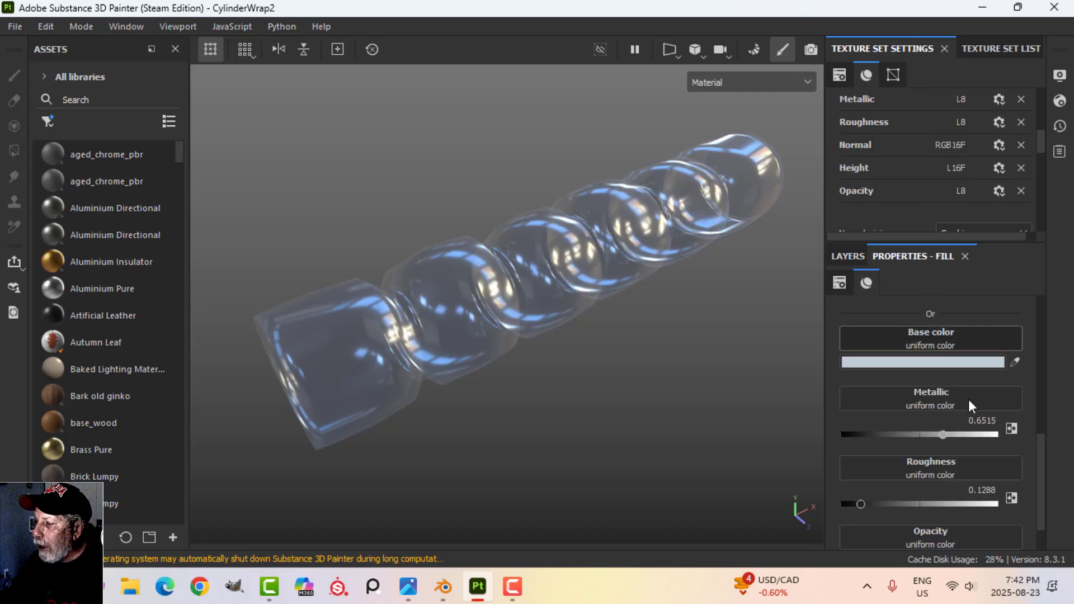
pyautogui.scroll(-2, 947, 503)
pyautogui.scroll(3, 951, 412)
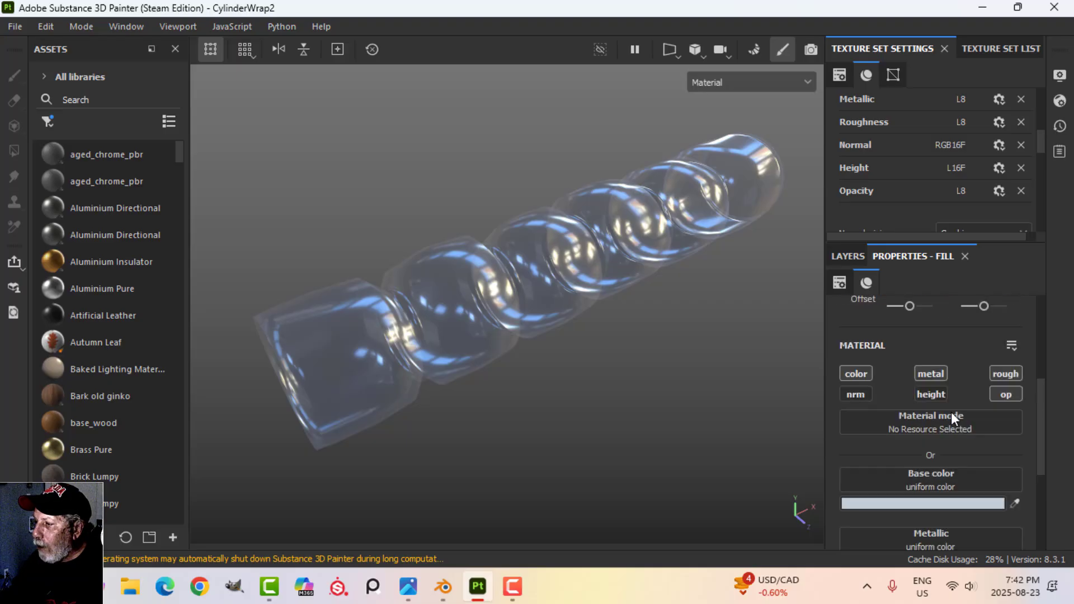
pyautogui.click(1005, 394)
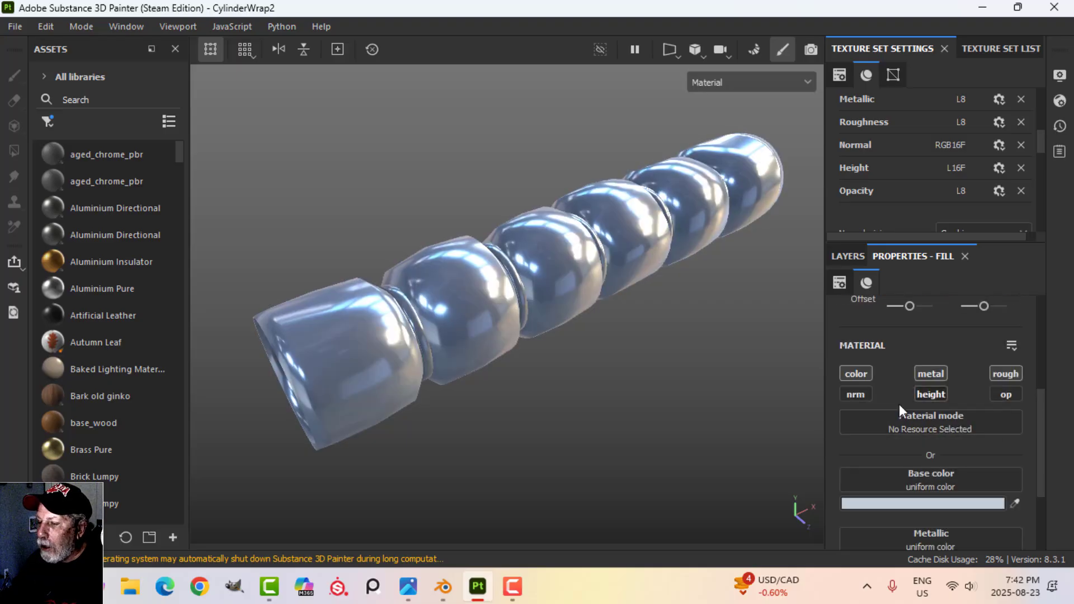
pyautogui.moveTo(485, 307)
pyautogui.keyDown('alt'); pyautogui.mouseDown()
pyautogui.moveTo(562, 300)
pyautogui.moveTo(477, 297)
pyautogui.mouseUp(); pyautogui.keyUp('alt')
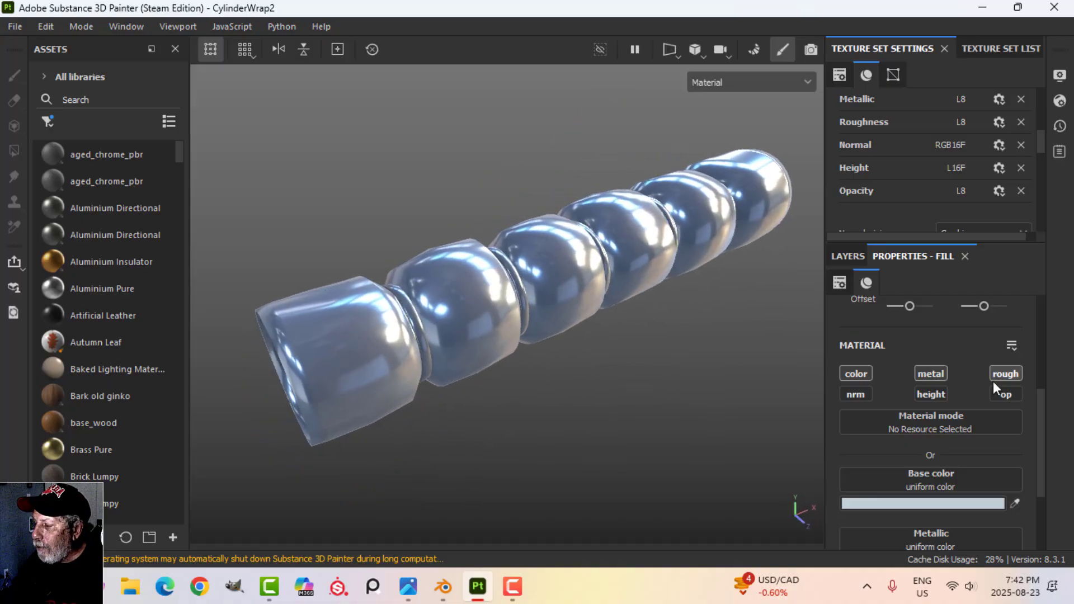
pyautogui.click(1006, 394)
pyautogui.scroll(-3, 992, 413)
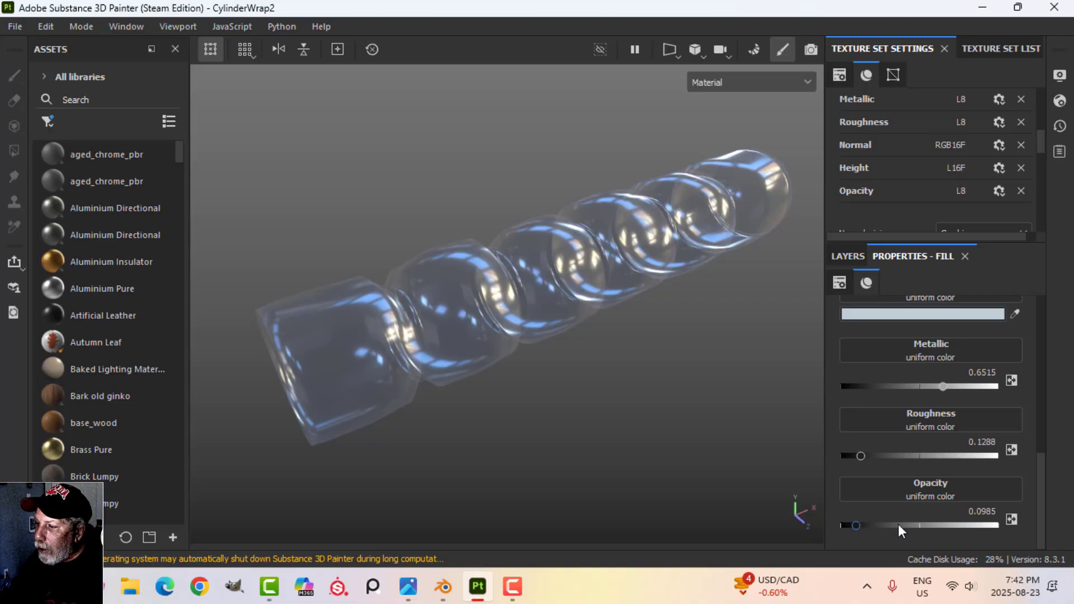
# Show the In texture set together with Out and inspect the ribbed inner tube through the transparent wrap.
pyautogui.click(1002, 45)
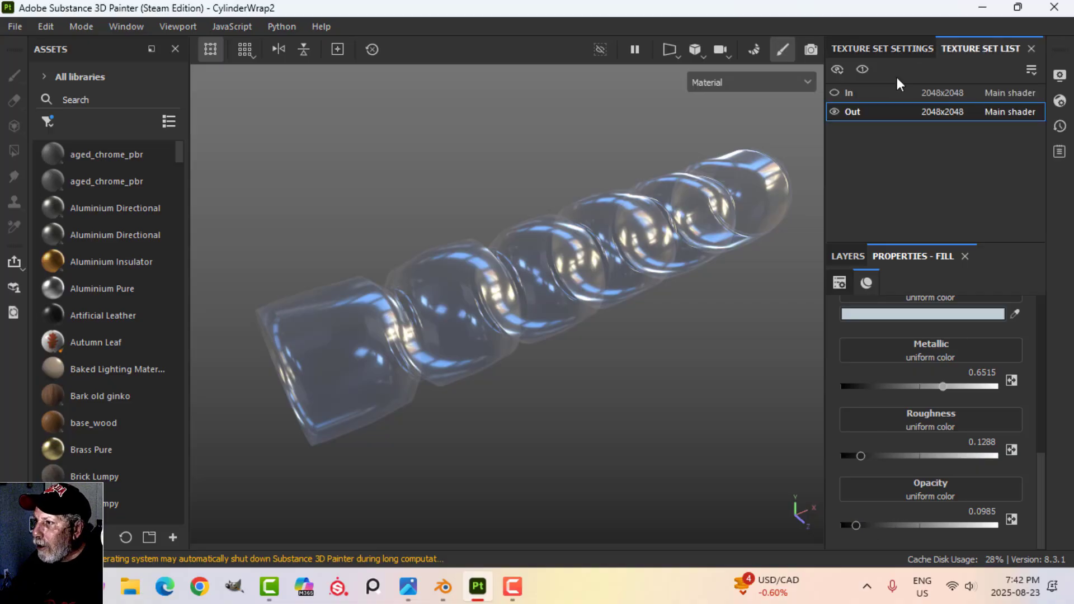
pyautogui.click(833, 92)
pyautogui.keyDown('alt'); pyautogui.moveTo(489, 359); pyautogui.dragTo(599, 331); pyautogui.keyUp('alt')
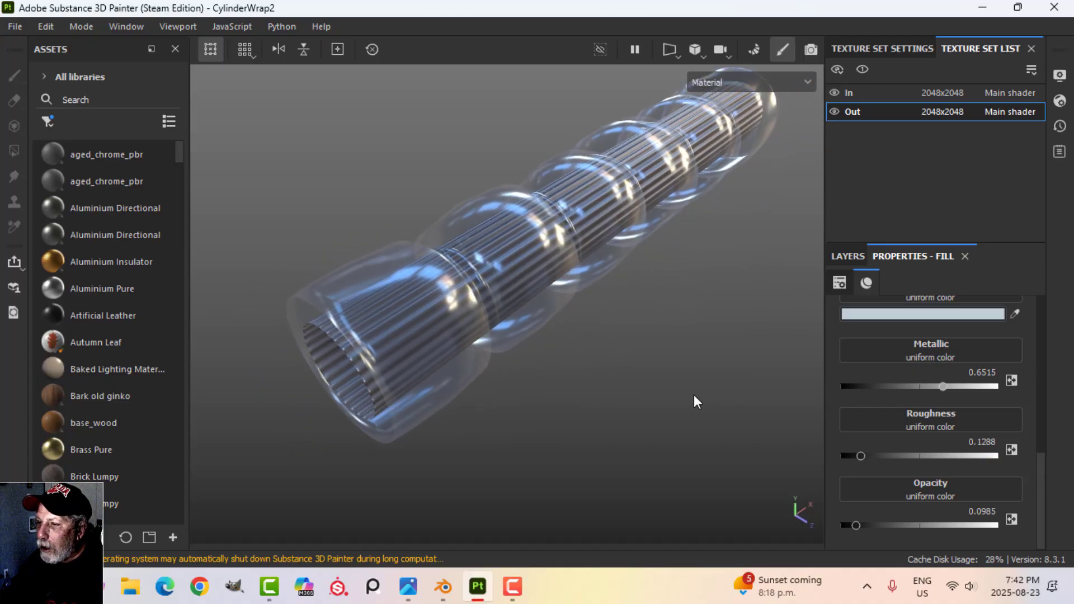
pyautogui.keyDown('alt'); pyautogui.moveTo(572, 382); pyautogui.dragTo(535, 330); pyautogui.keyUp('alt')
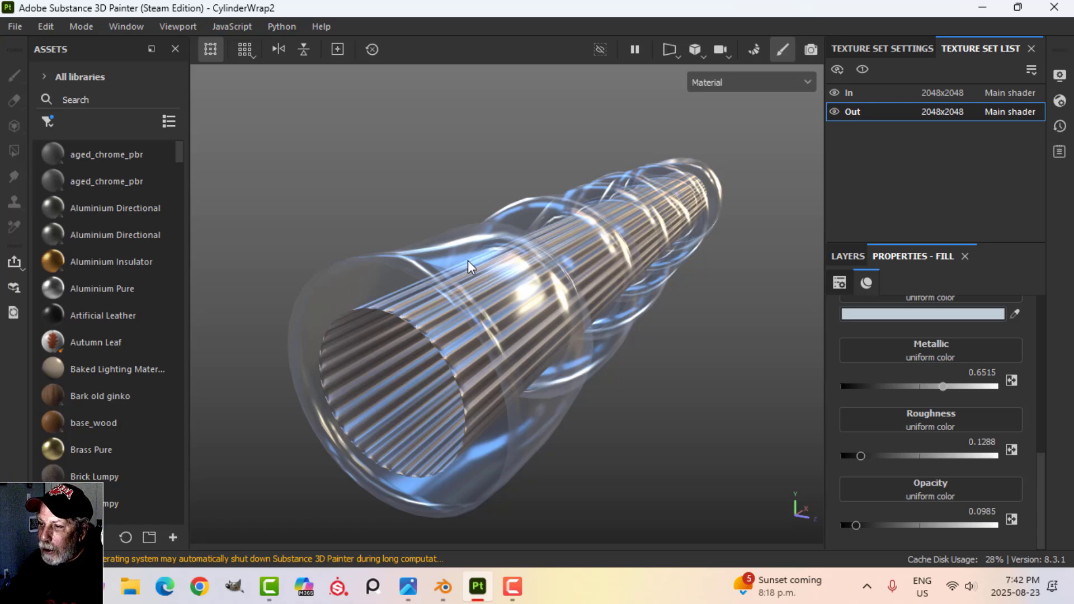
pyautogui.keyDown('alt'); pyautogui.moveTo(467, 261); pyautogui.dragTo(433, 275); pyautogui.keyUp('alt')
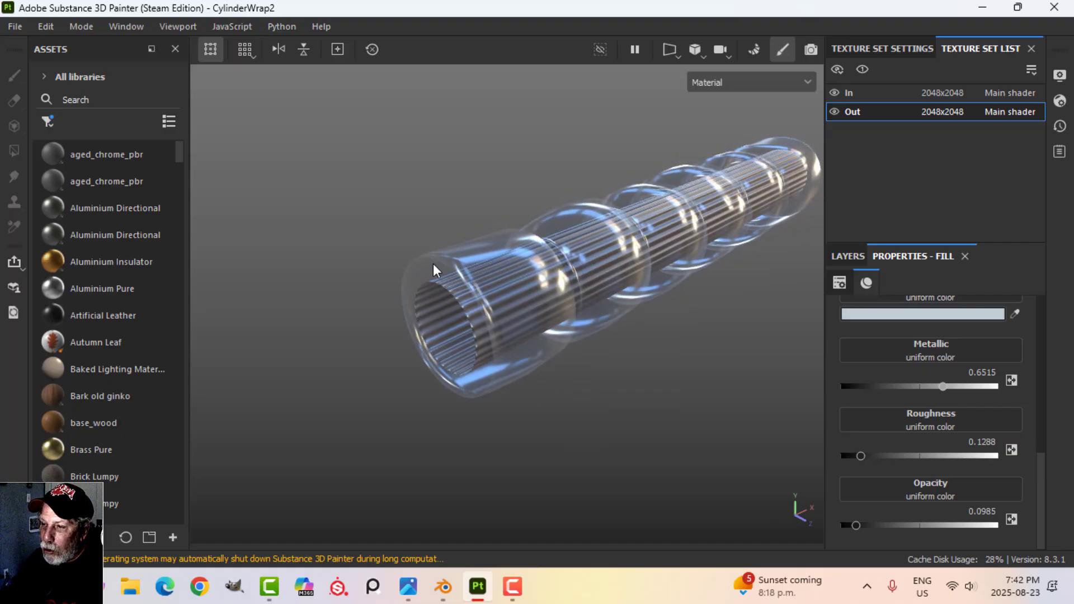
pyautogui.keyDown('alt'); pyautogui.moveTo(622, 270); pyautogui.dragTo(737, 326); pyautogui.keyUp('alt')
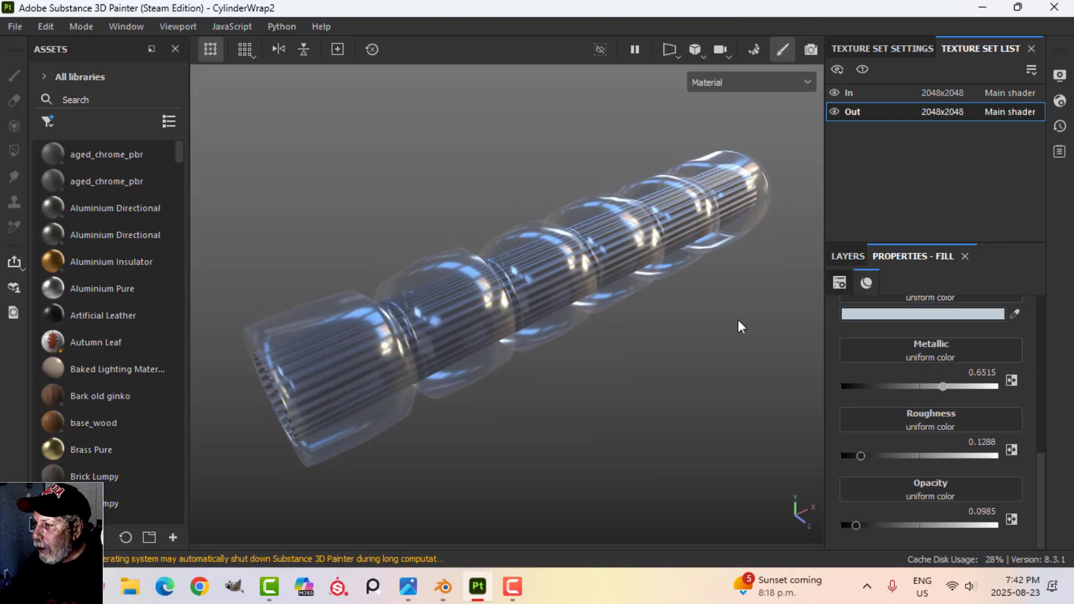
# Widen the layer stack, show the Plastic Glossy Pure copy 1 layer and display the effects in its mask.
pyautogui.click(867, 256)
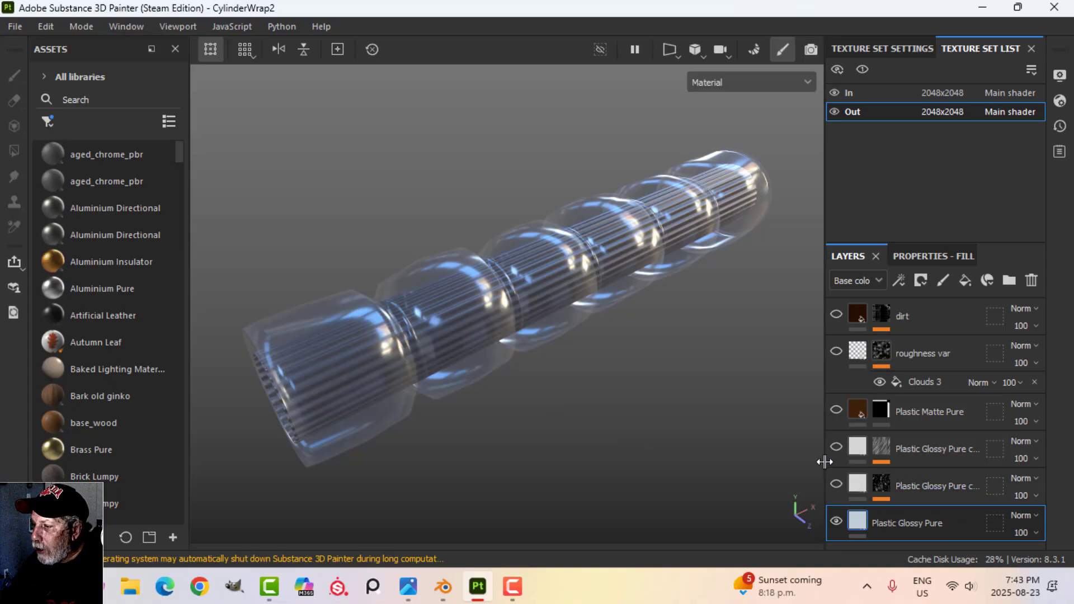
pyautogui.moveTo(824, 463); pyautogui.dragTo(765, 463)
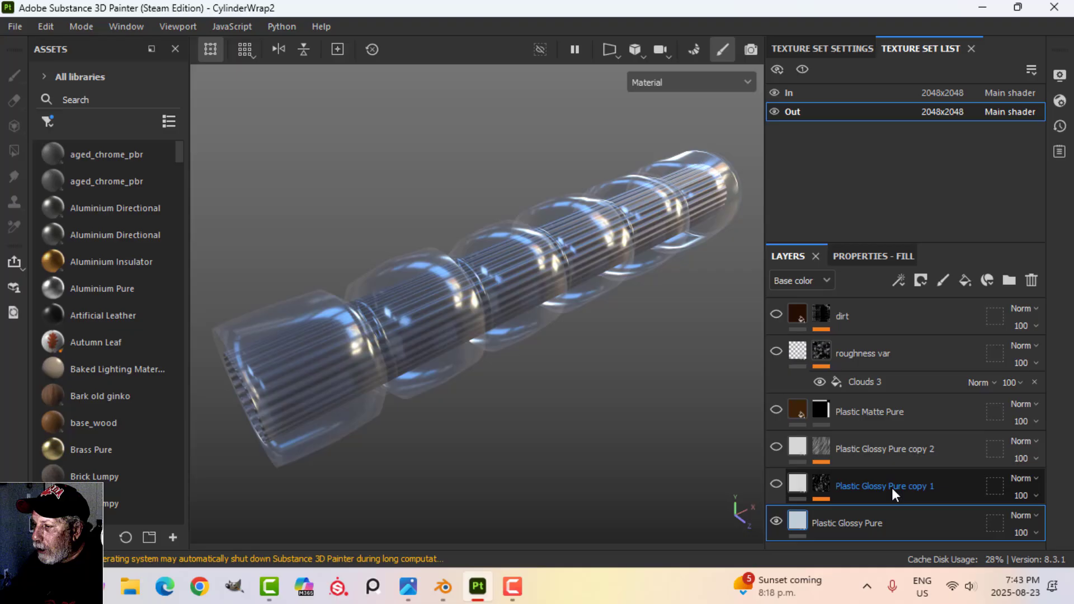
pyautogui.click(777, 484)
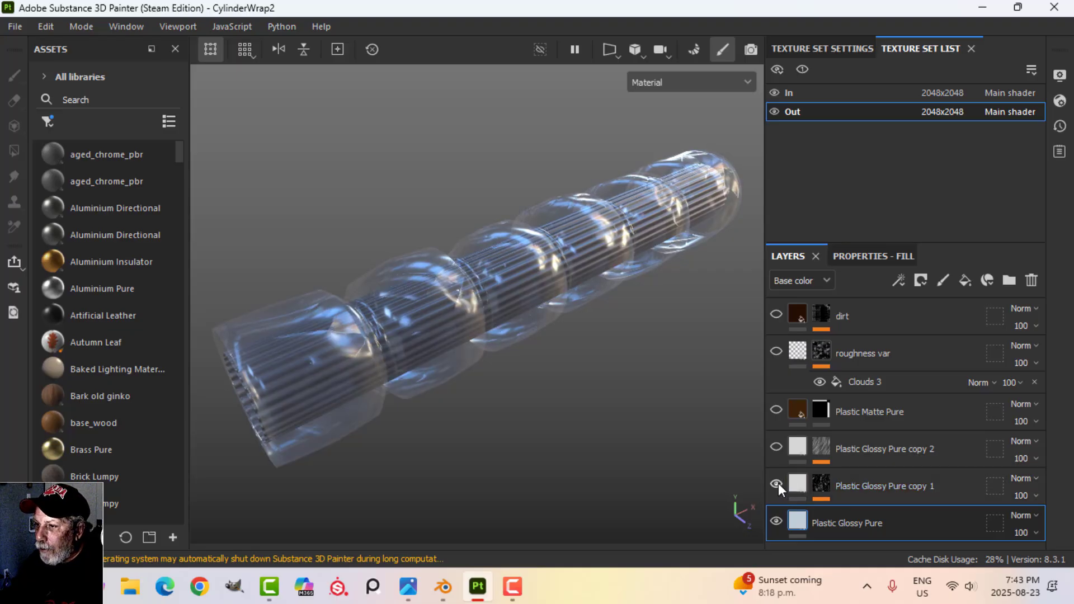
pyautogui.click(821, 484)
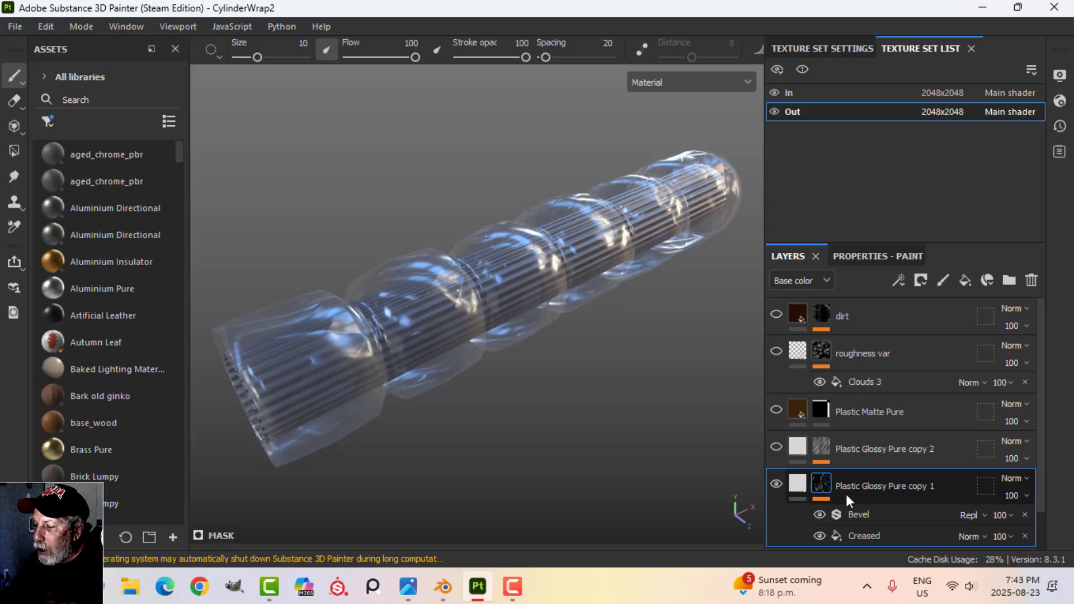
# Review the Plastic Glossy Pure copy 1 layer's color, roughness and height settings, and set its material opacity to 0.2836.
pyautogui.click(792, 485)
pyautogui.click(866, 260)
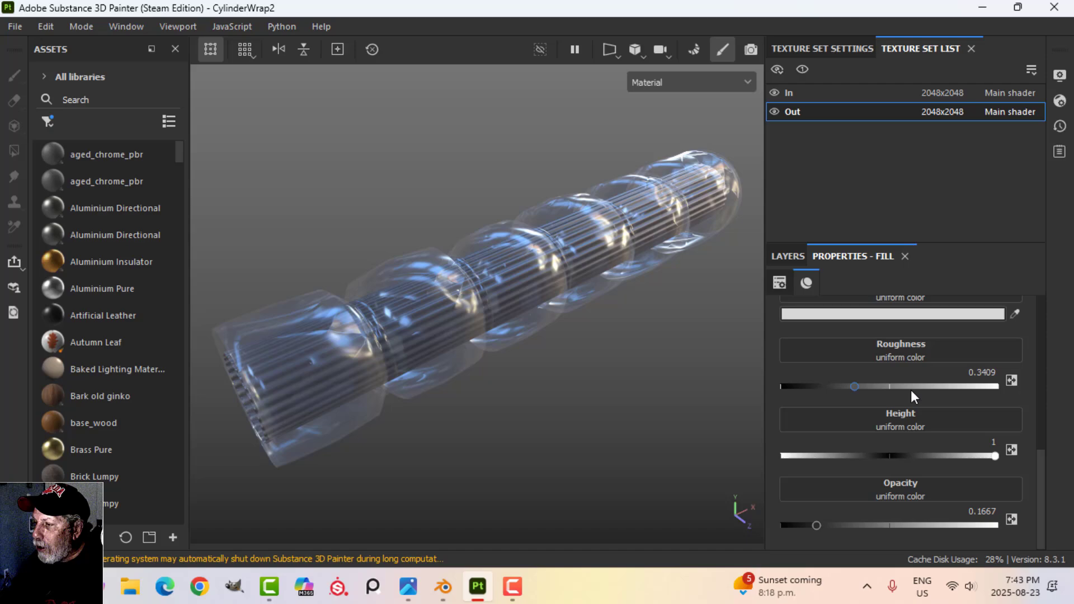
pyautogui.scroll(2, 906, 403)
pyautogui.scroll(1, 903, 410)
pyautogui.scroll(-1, 900, 409)
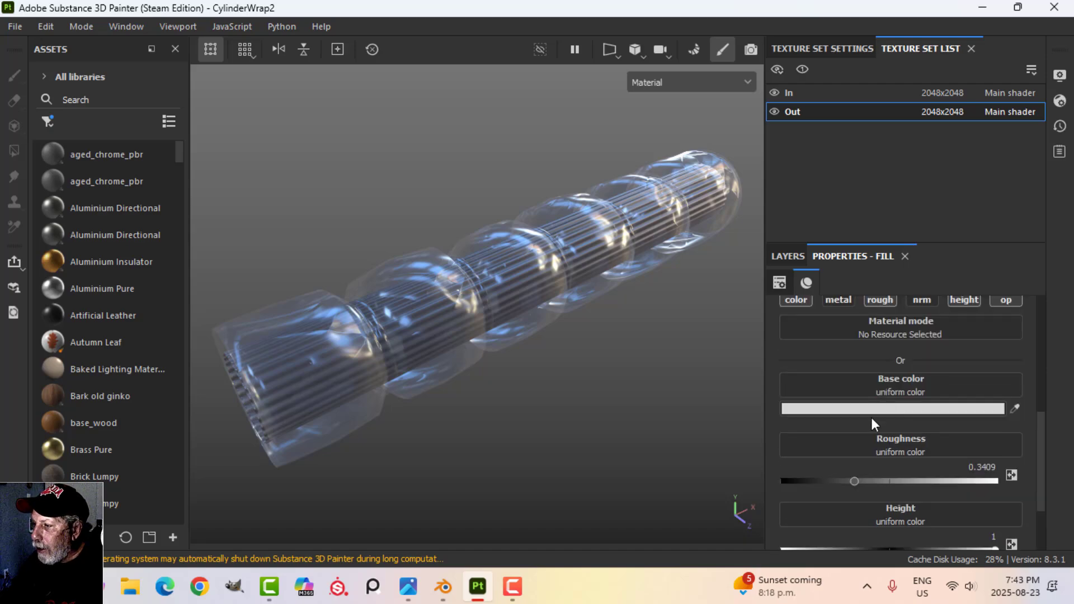
pyautogui.scroll(-2, 901, 409)
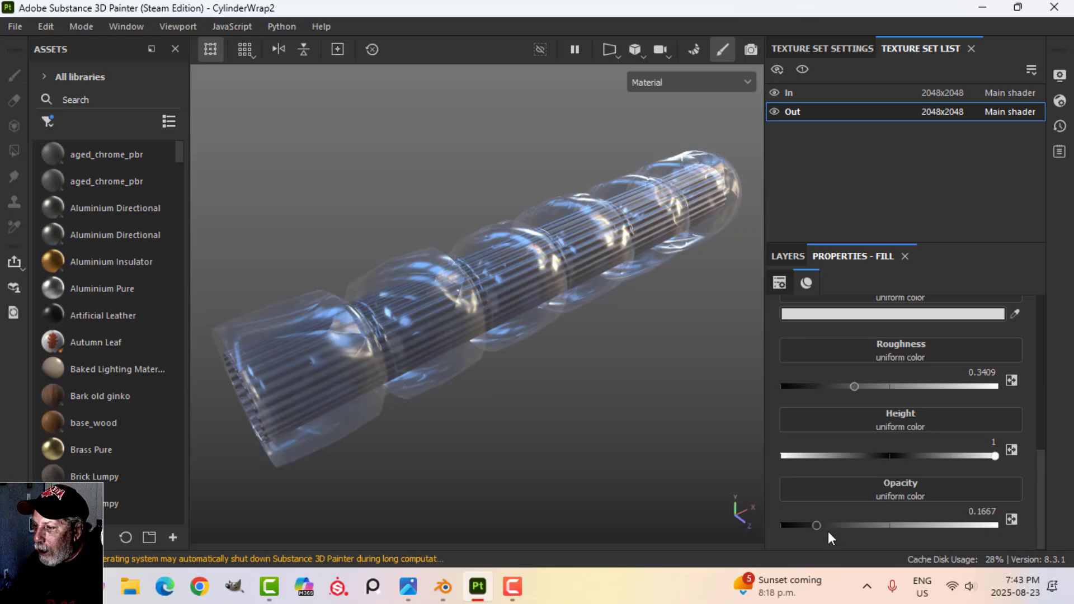
pyautogui.moveTo(817, 526); pyautogui.dragTo(842, 527)
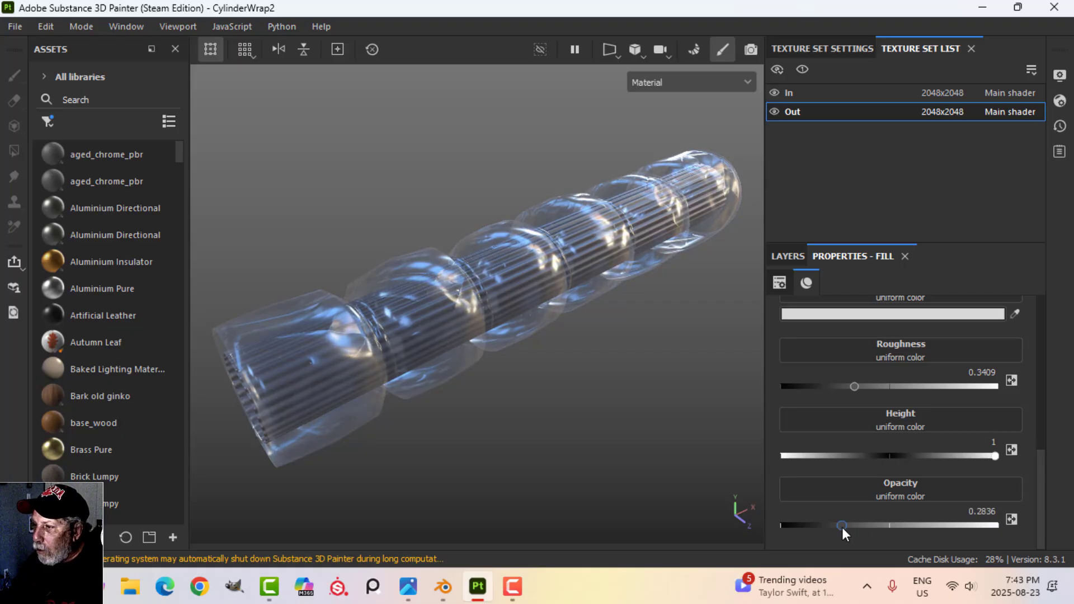
# Open the Creased fill in the Plastic Glossy Pure copy 1 mask and search its grayscale resources for "creas" without replacing it.
pyautogui.click(788, 257)
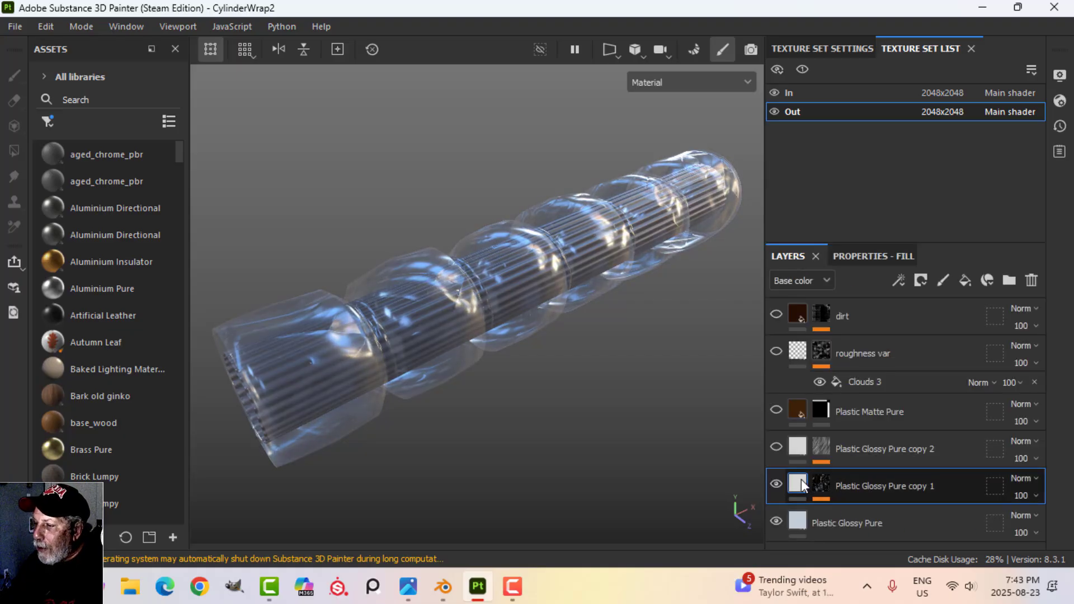
pyautogui.click(821, 485)
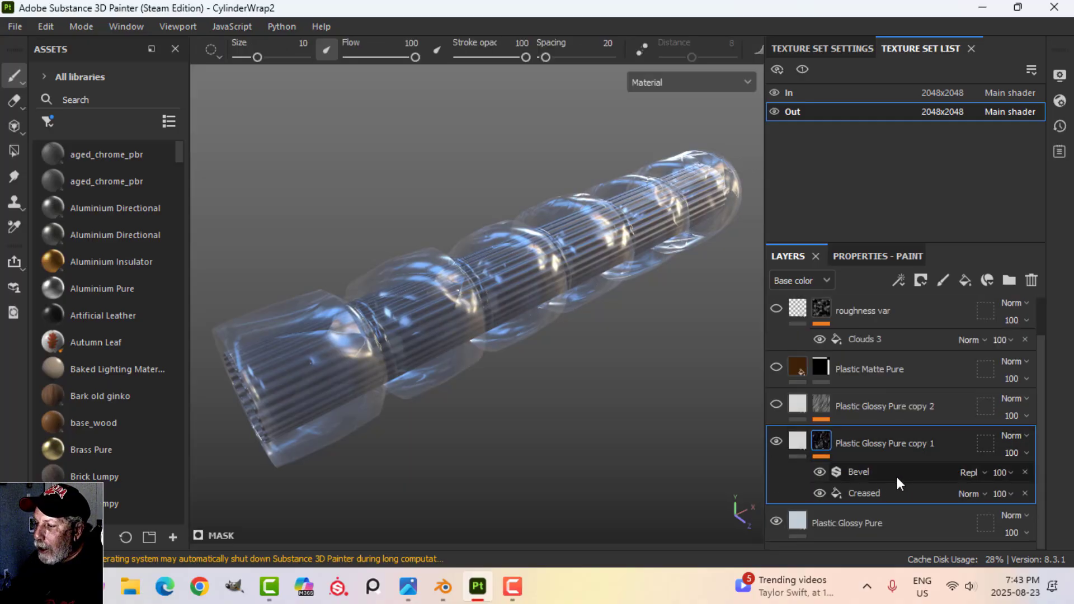
pyautogui.click(869, 495)
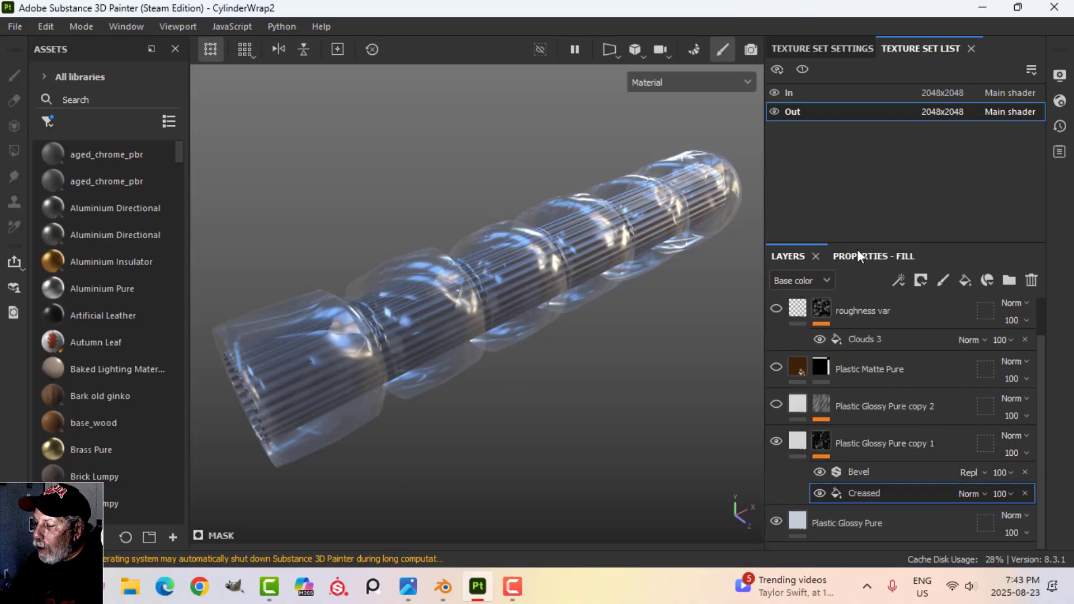
pyautogui.click(858, 254)
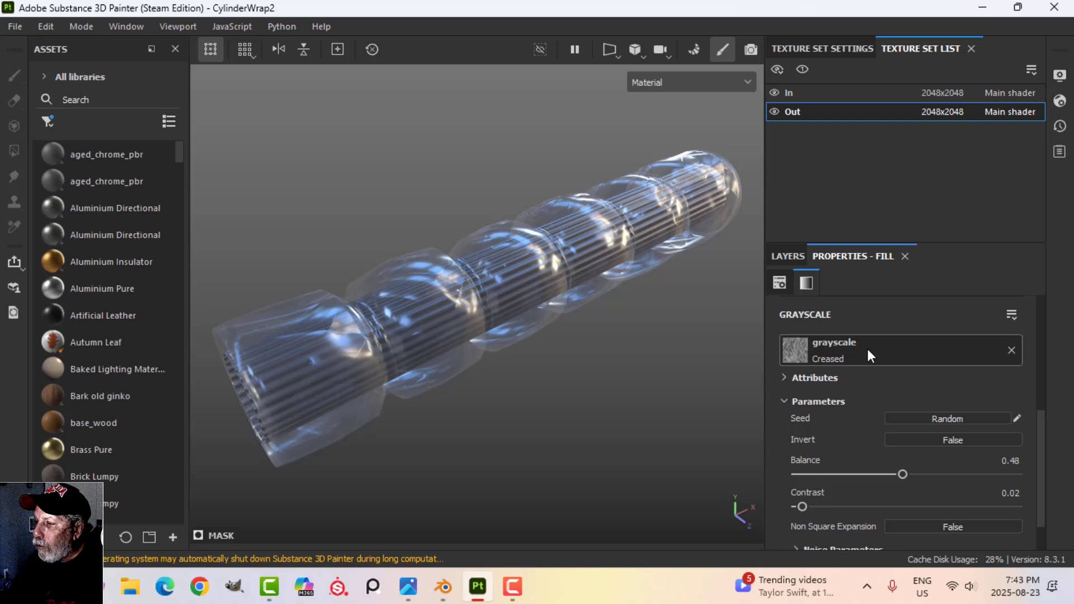
pyautogui.click(868, 353)
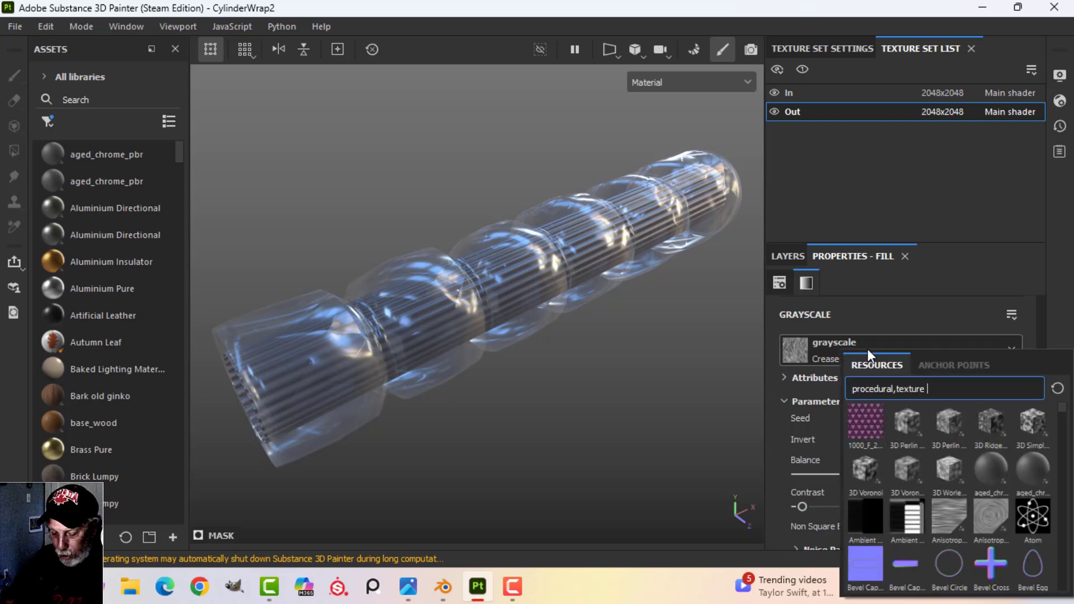
pyautogui.write('creas')
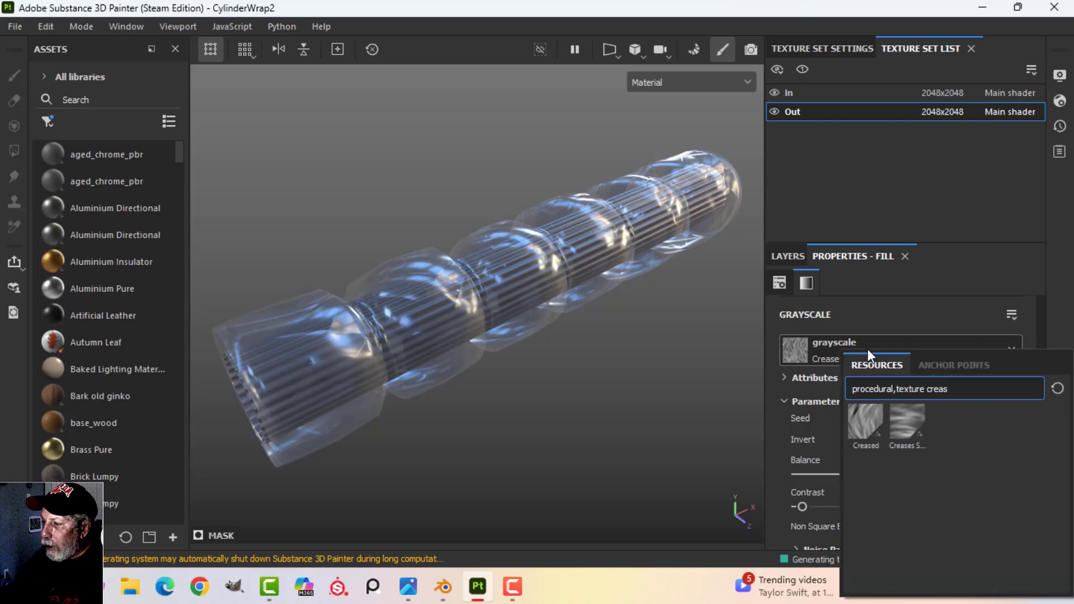
pyautogui.moveTo(874, 432)
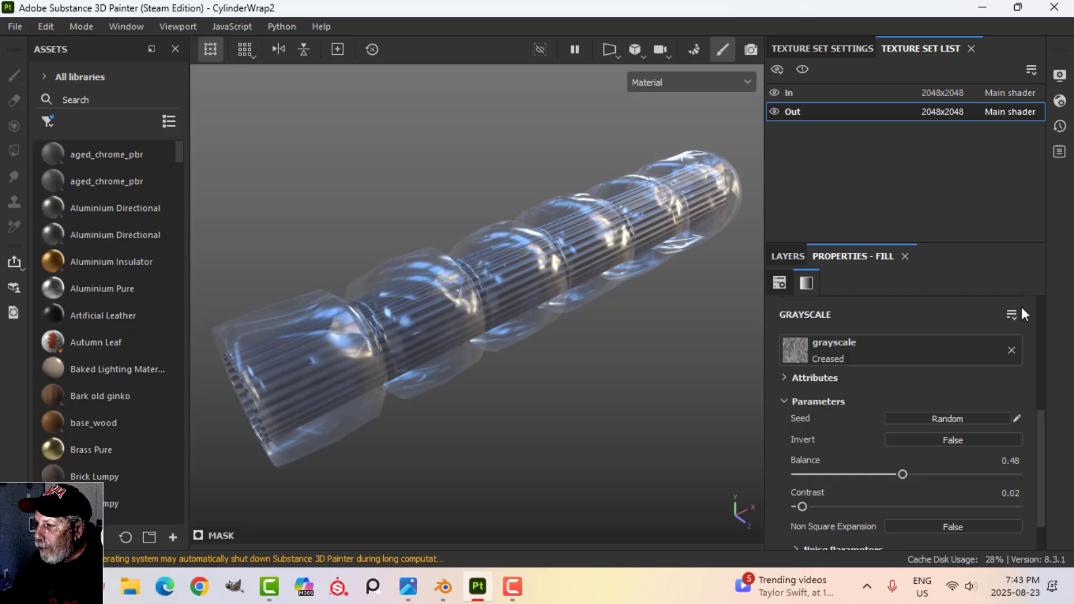
# Raise the Creased fill's Warp Intensity slightly in its noise parameters, and review its projection, tiling and grayscale settings.
pyautogui.scroll(-1, 896, 469)
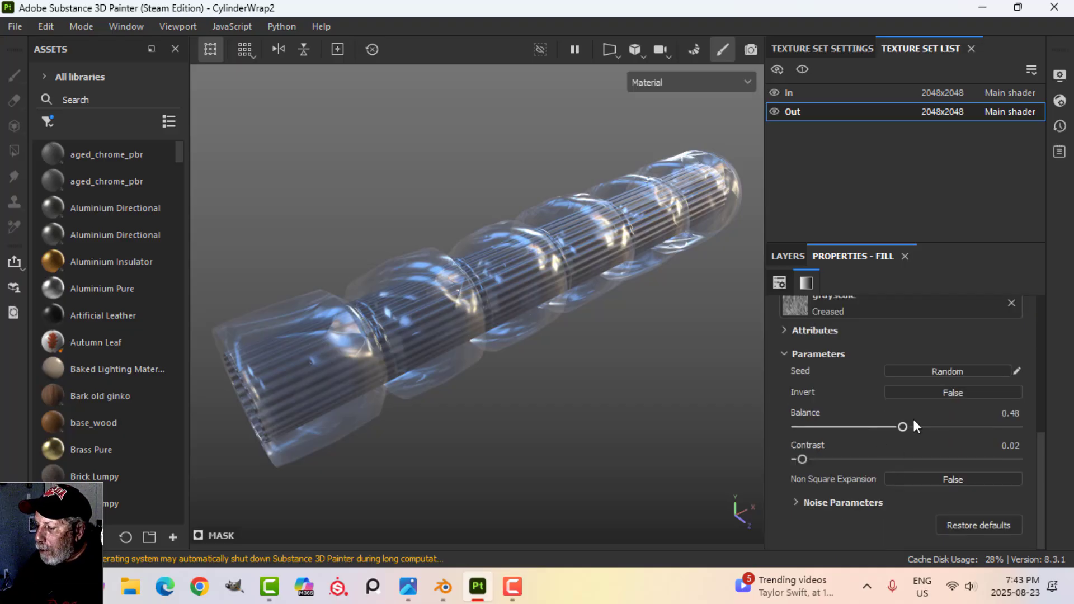
pyautogui.click(797, 502)
pyautogui.scroll(-2, 876, 488)
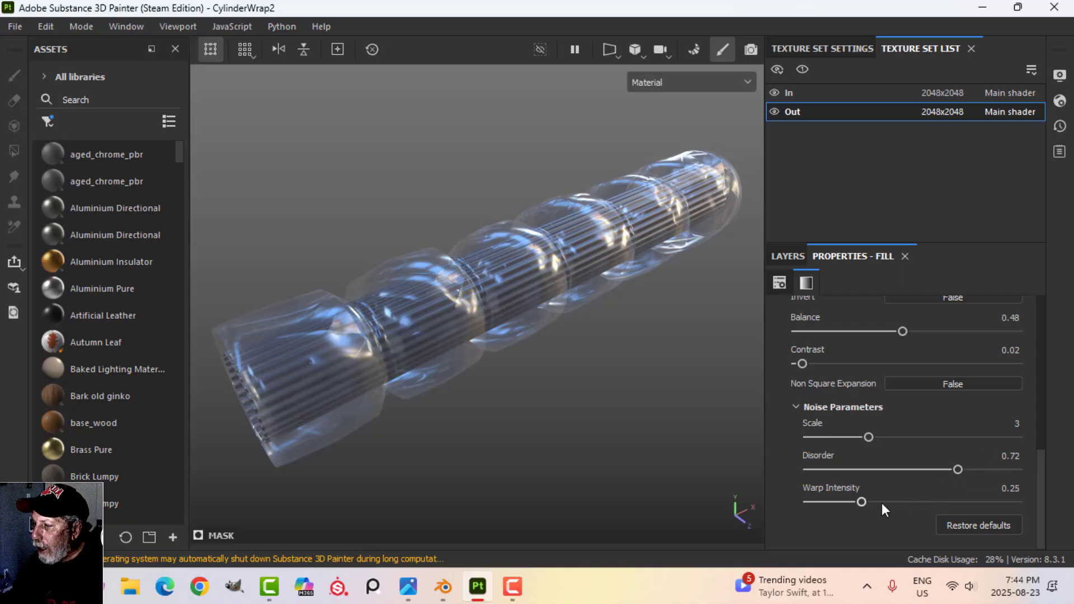
pyautogui.moveTo(861, 500)
pyautogui.mouseDown()
pyautogui.moveTo(945, 505)
pyautogui.moveTo(865, 507)
pyautogui.mouseUp()
pyautogui.scroll(5, 905, 428)
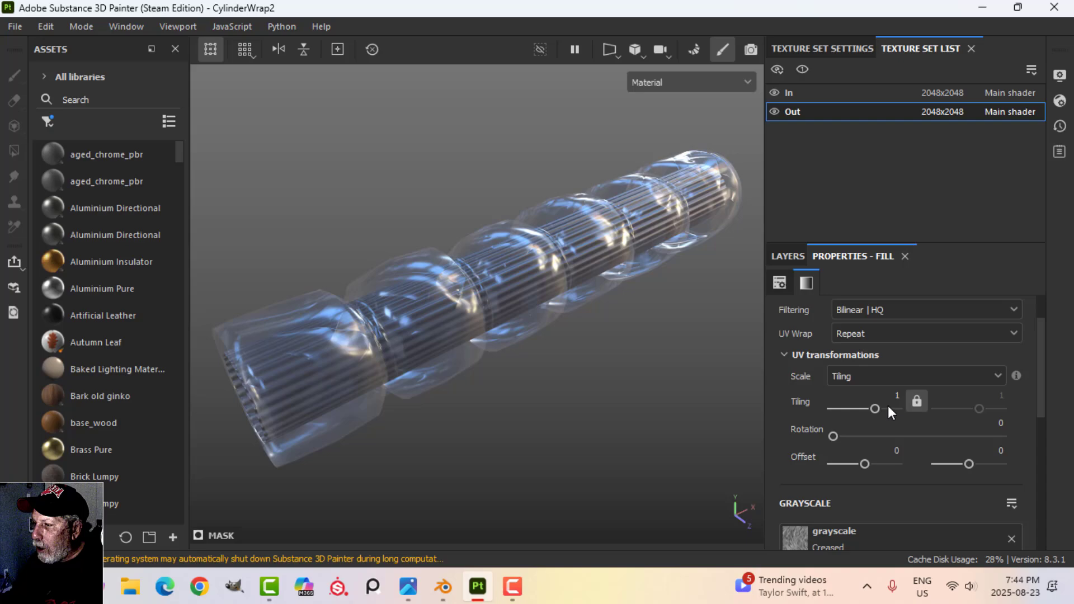
pyautogui.scroll(2, 898, 410)
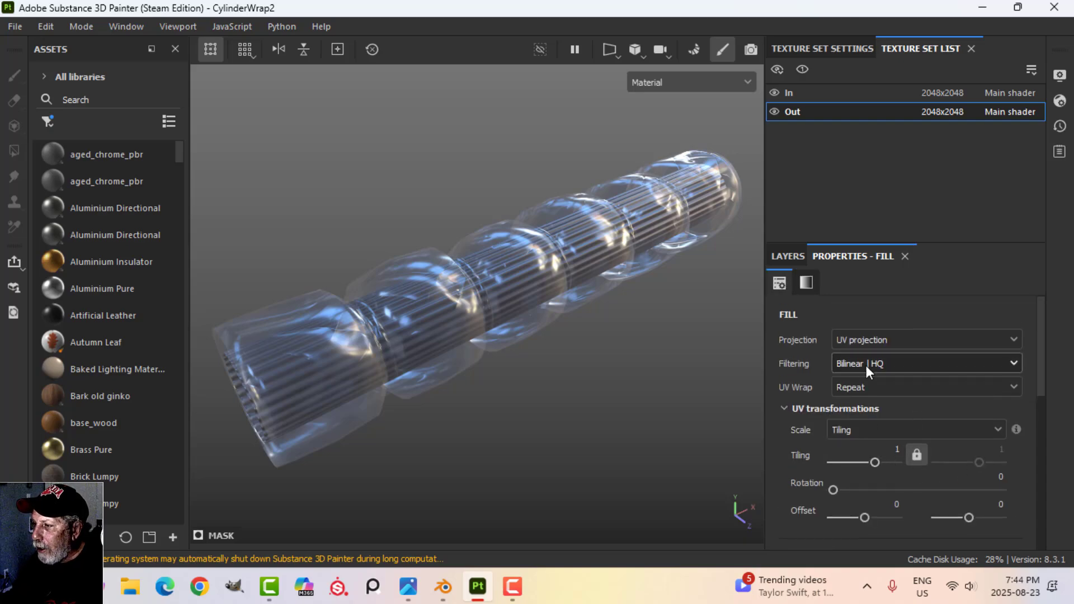
pyautogui.scroll(-8, 933, 414)
pyautogui.scroll(2, 907, 434)
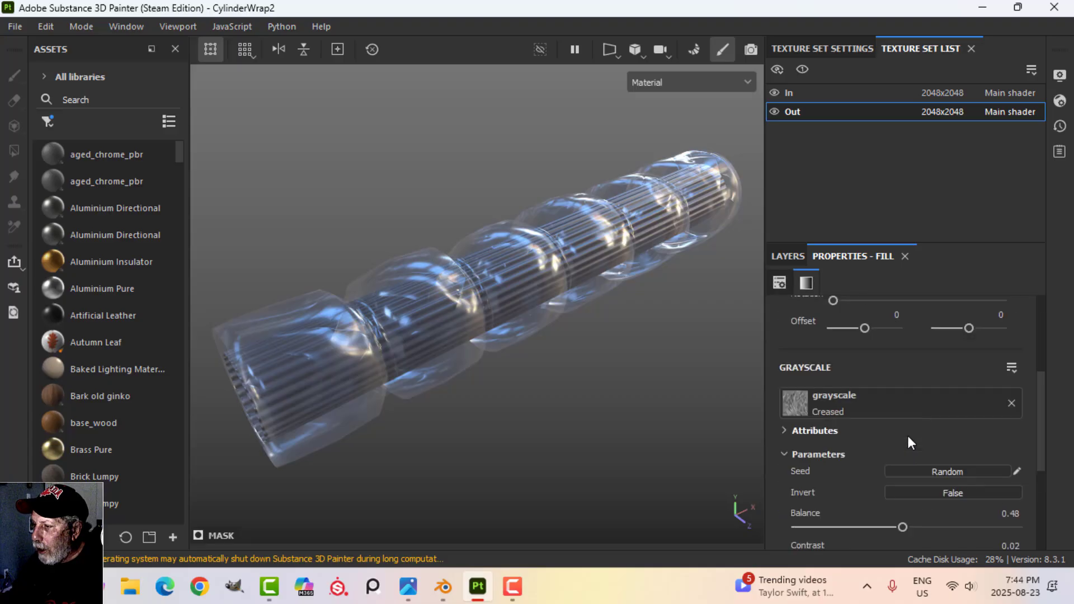
# Return to the layer stack, show the Plastic Glossy Pure copy 2 layer and display the effects in its mask.
pyautogui.scroll(-2, 908, 434)
pyautogui.click(792, 256)
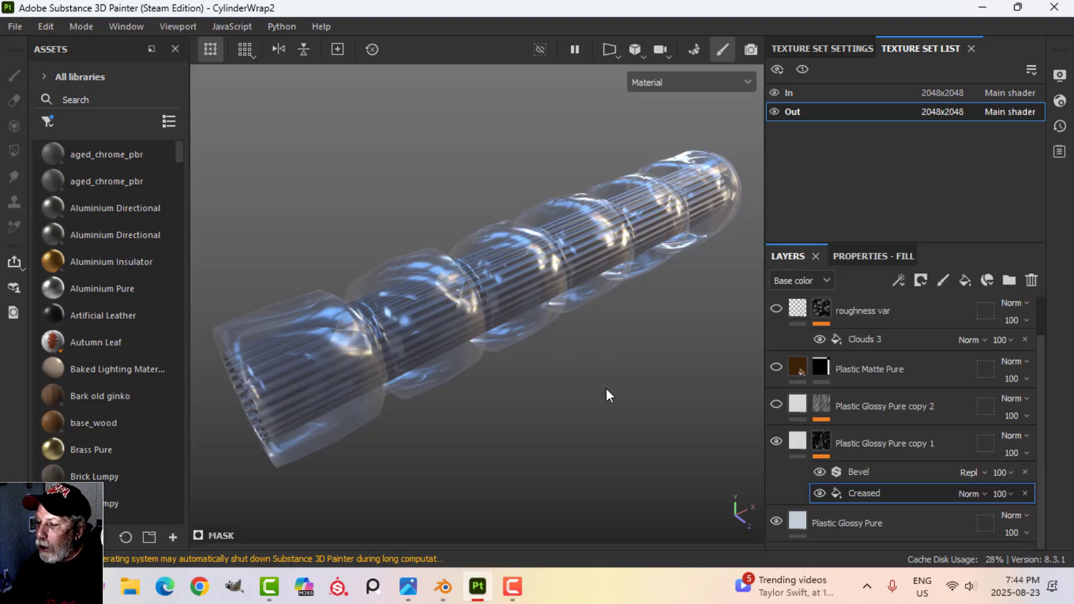
pyautogui.click(791, 451)
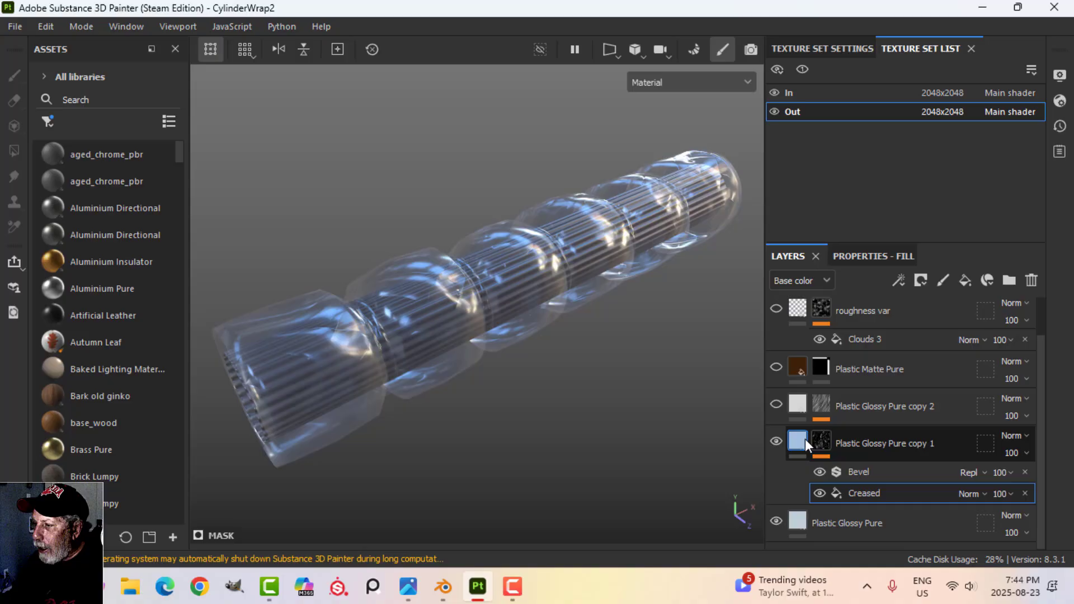
pyautogui.click(805, 438)
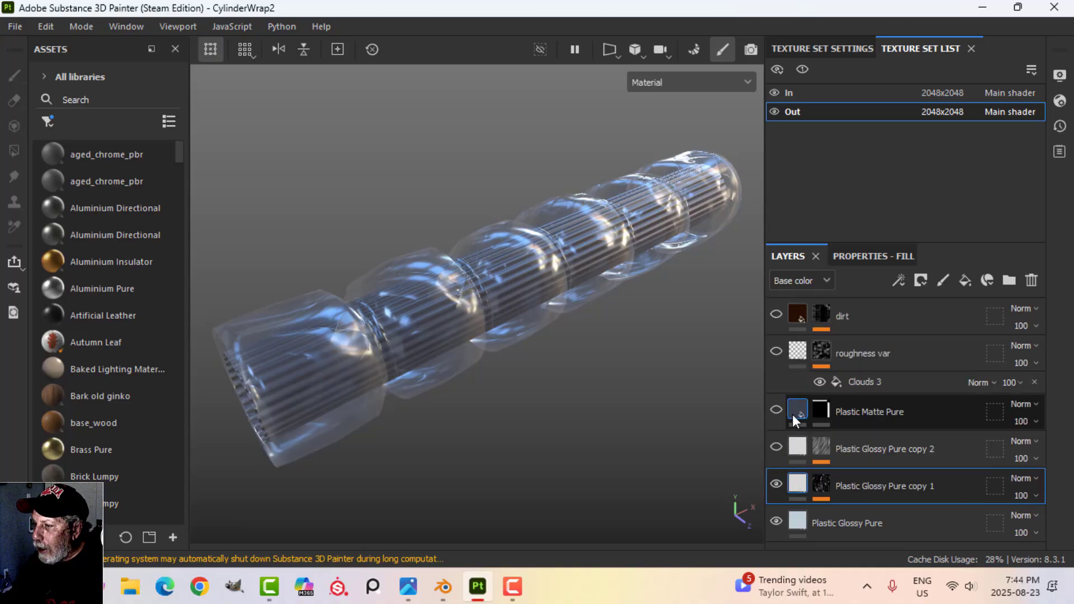
pyautogui.click(777, 446)
pyautogui.click(835, 451)
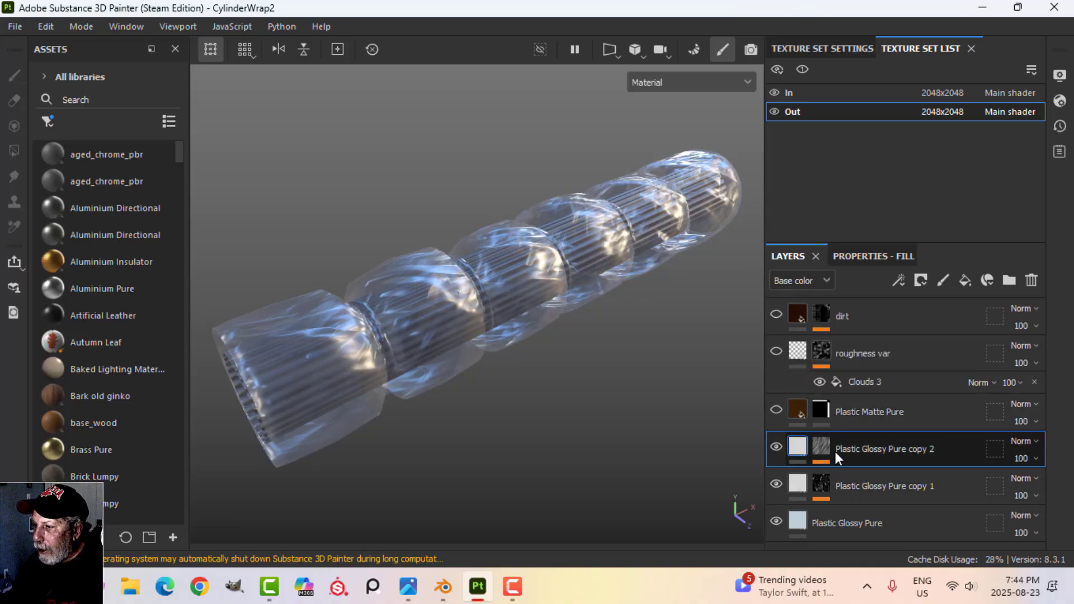
pyautogui.click(823, 449)
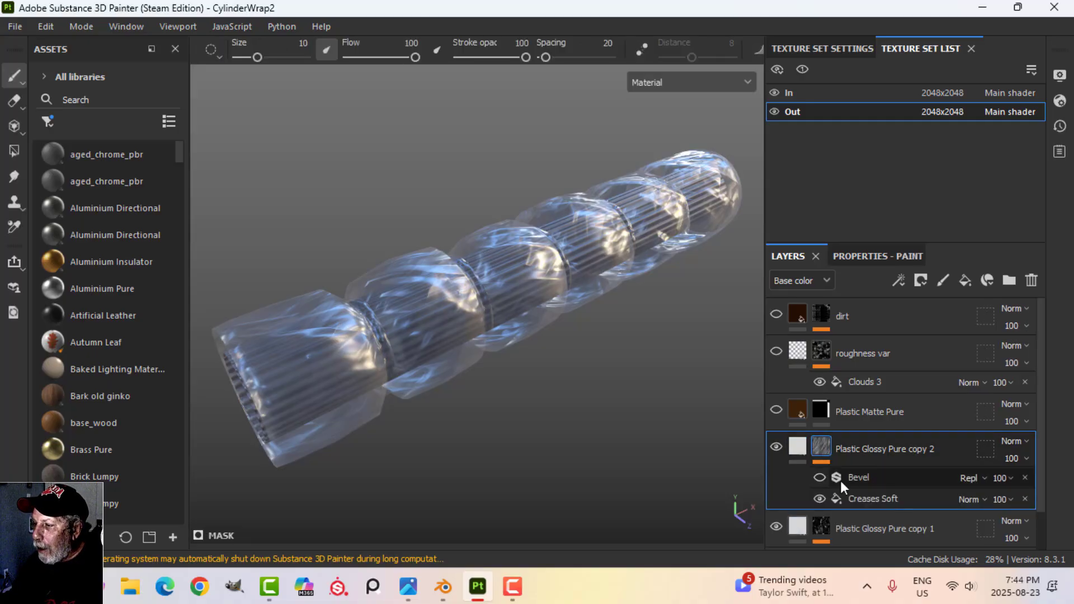
# Open the Creases Soft fill in the Plastic Glossy Pure copy 2 mask and view its grayscale resource choices without replacing it.
pyautogui.click(883, 496)
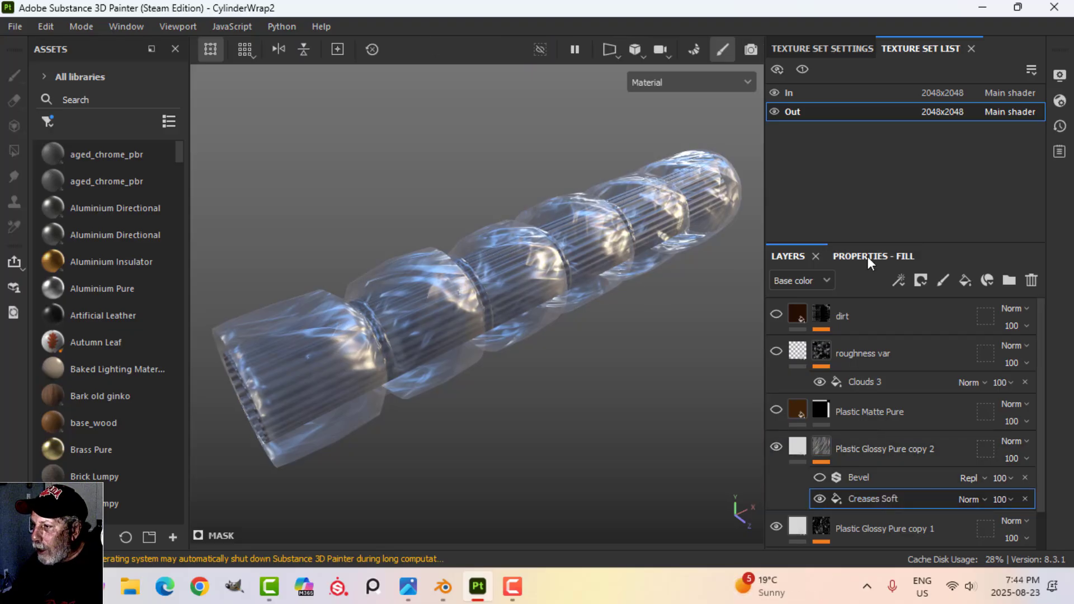
pyautogui.click(867, 256)
pyautogui.click(867, 361)
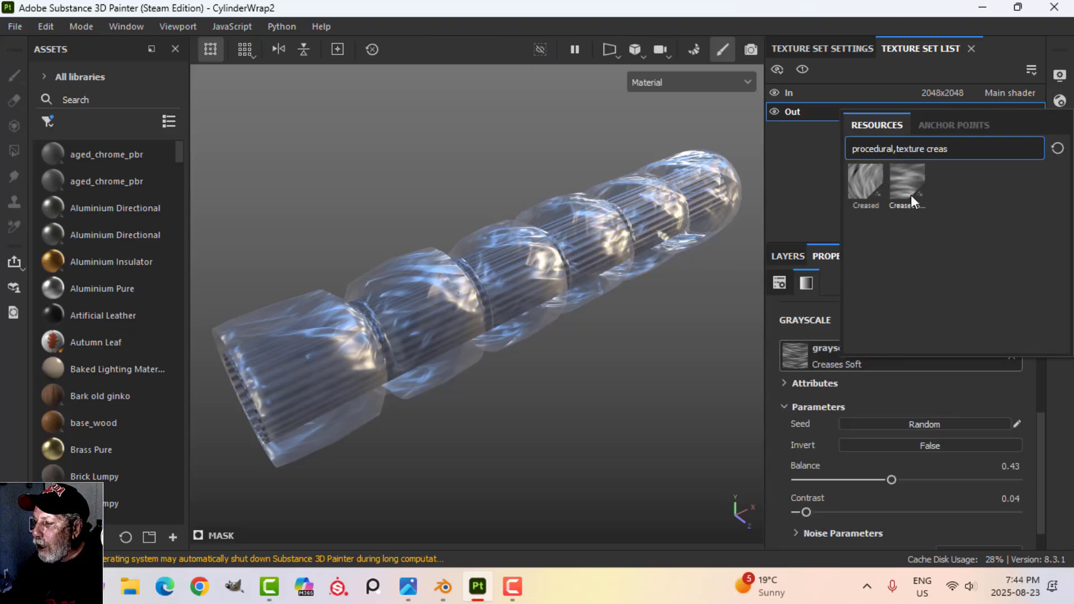
pyautogui.click(669, 362)
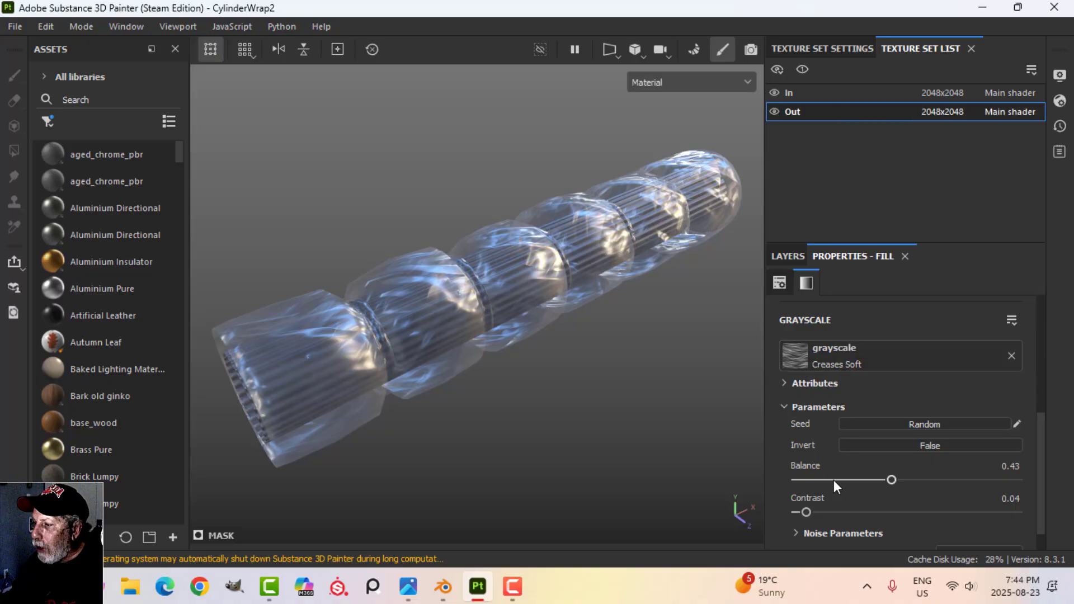
# Review the Creases Soft fill's noise parameters, projection, tiling and rotation settings.
pyautogui.scroll(-1, 894, 479)
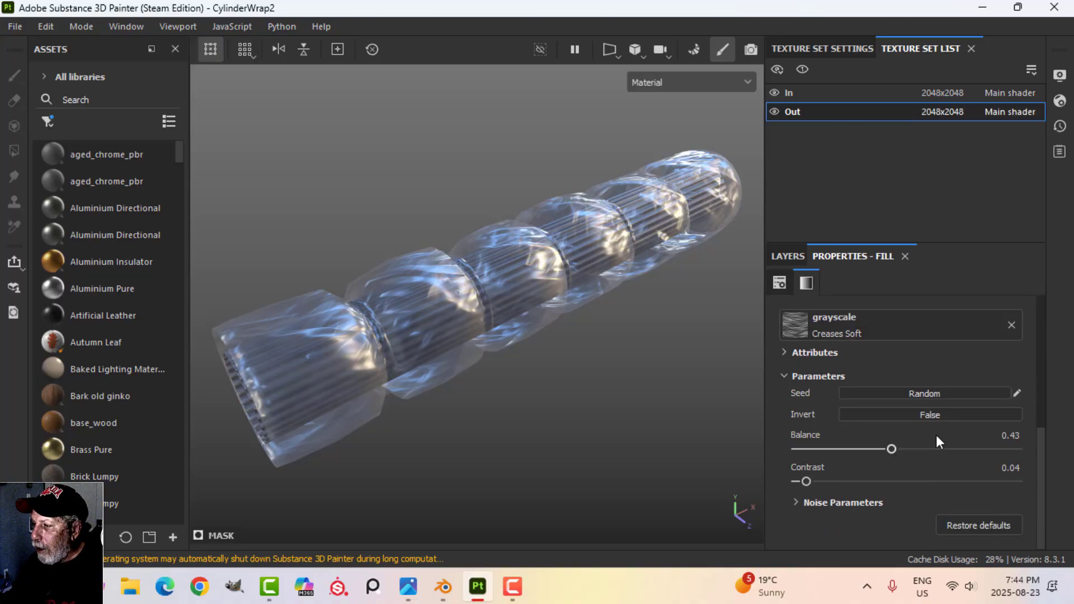
pyautogui.click(796, 504)
pyautogui.scroll(-4, 914, 495)
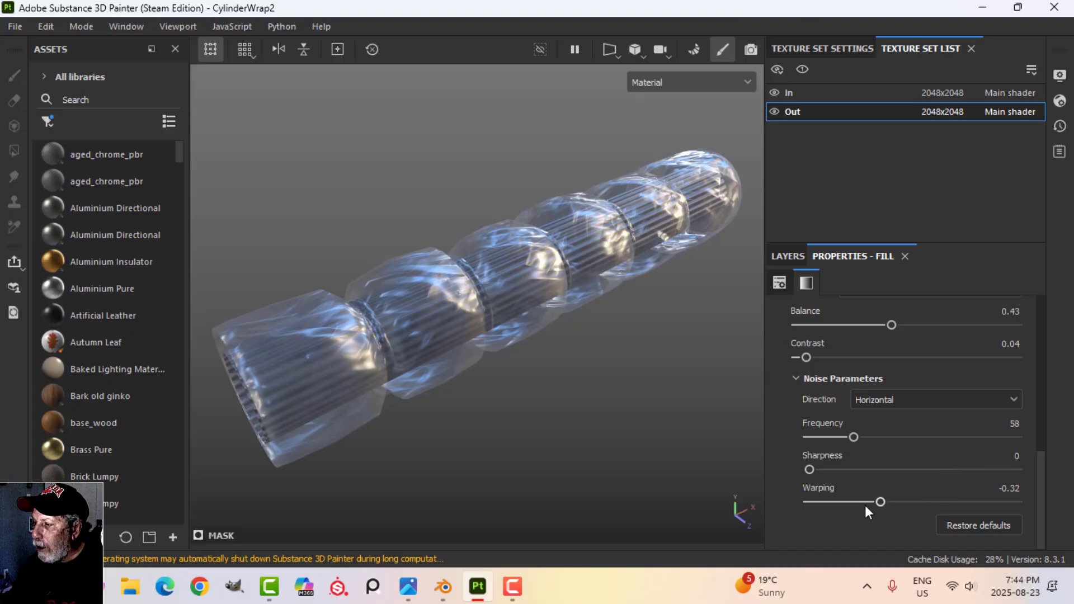
pyautogui.scroll(5, 912, 490)
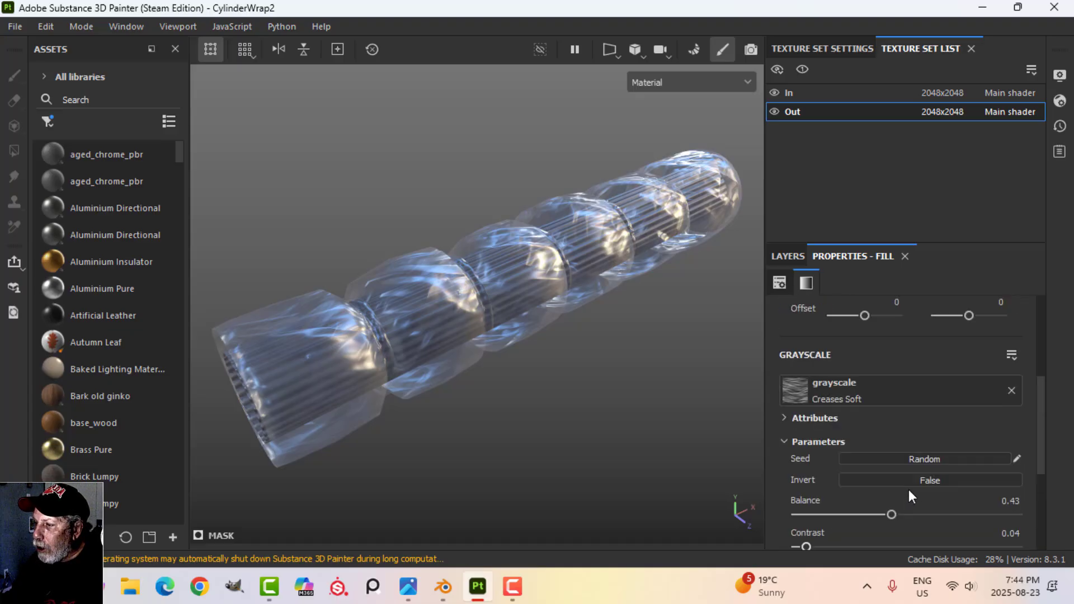
pyautogui.scroll(1, 904, 488)
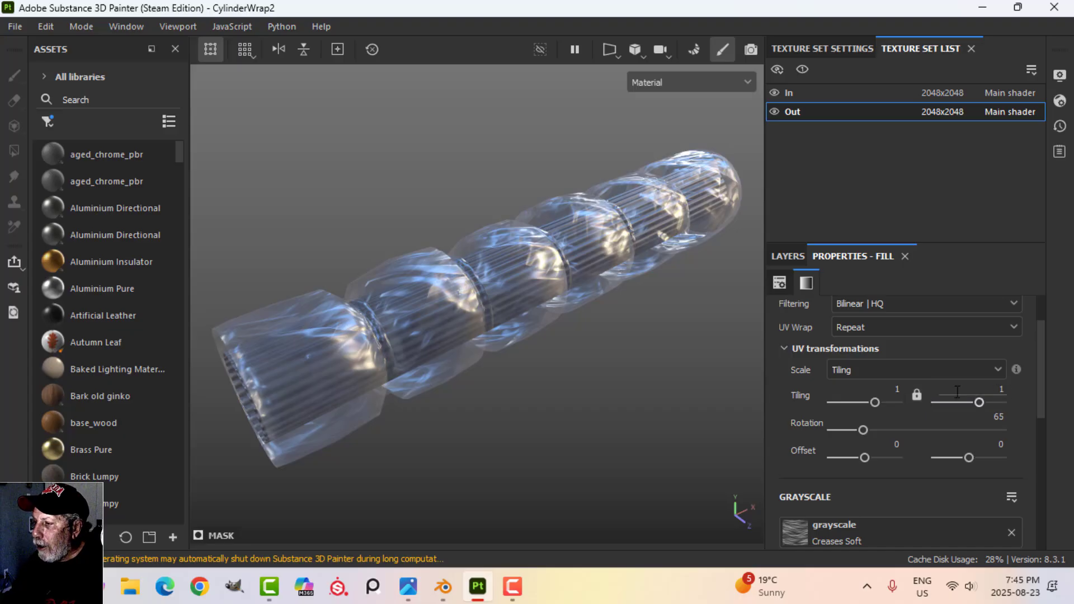
pyautogui.scroll(1, 960, 408)
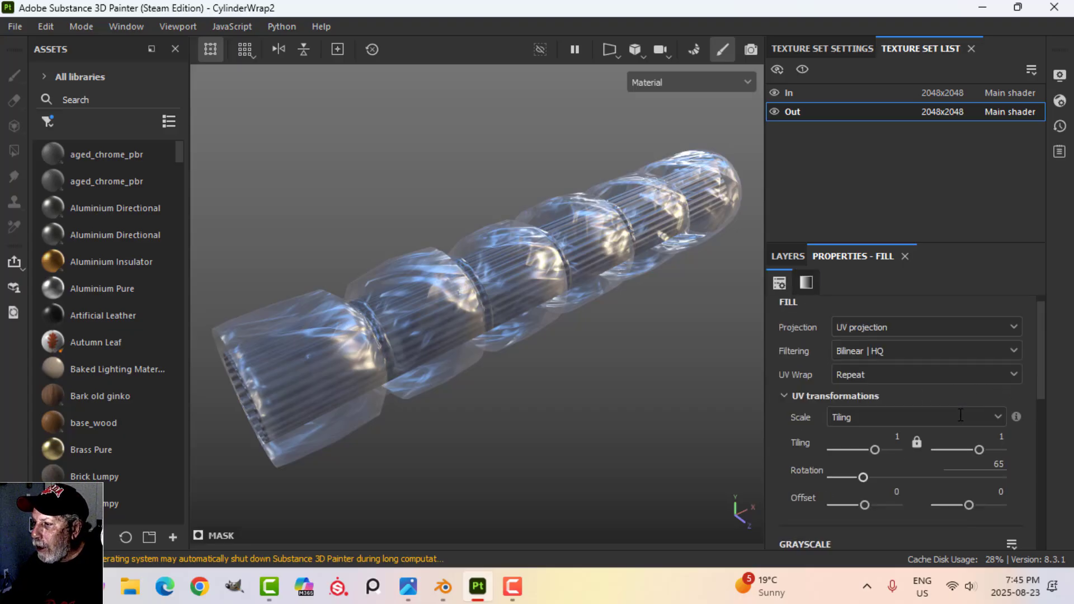
pyautogui.scroll(-2, 944, 392)
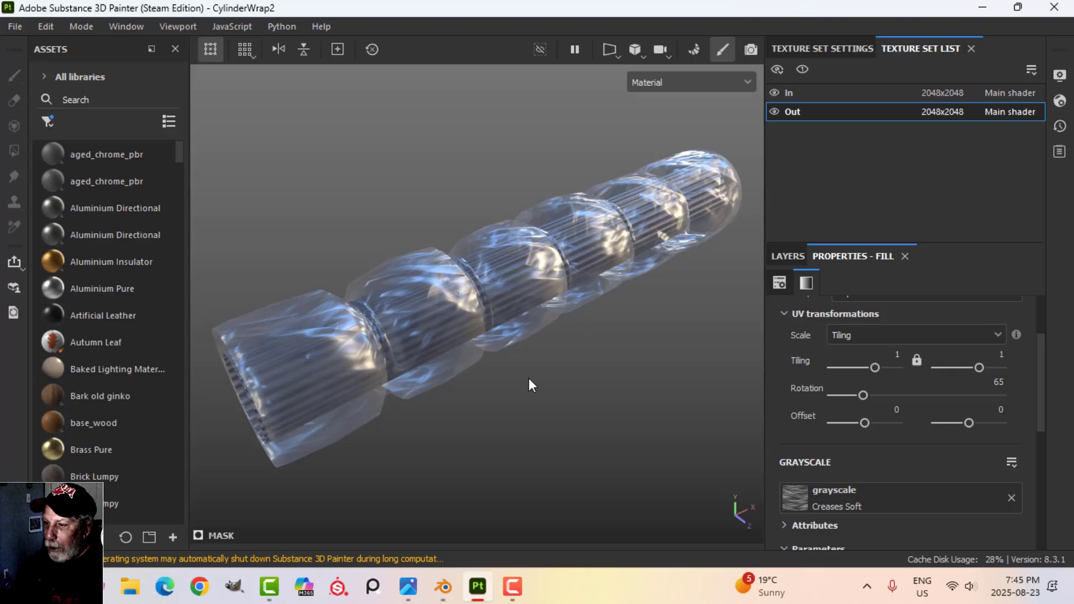
# Compare the wrap with the Bevel filter in the Plastic Glossy Pure copy 2 mask on and off, and inspect the creases up close.
pyautogui.click(796, 257)
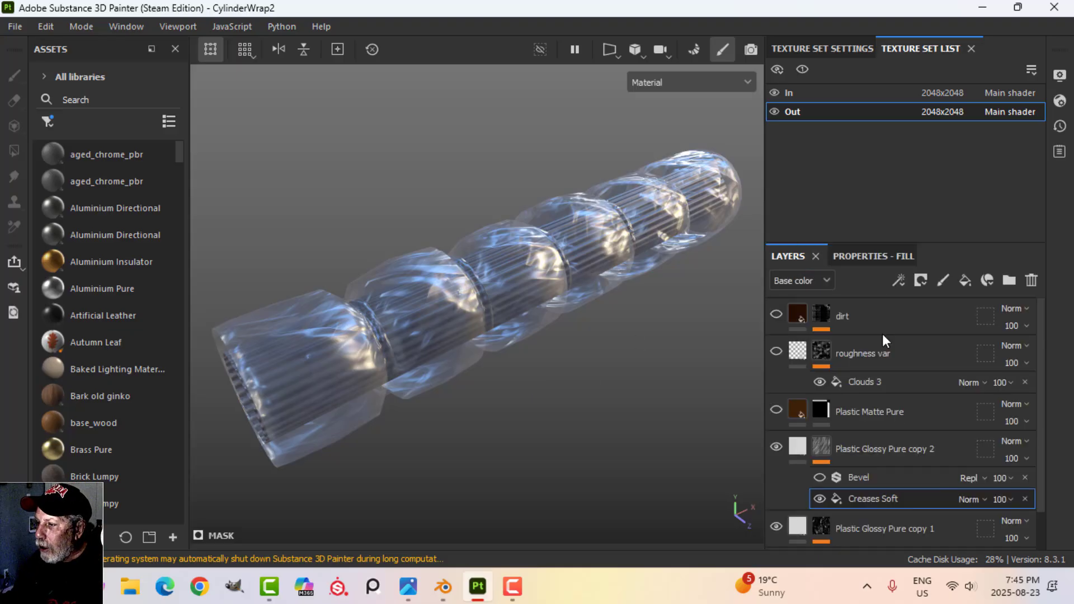
pyautogui.click(820, 477)
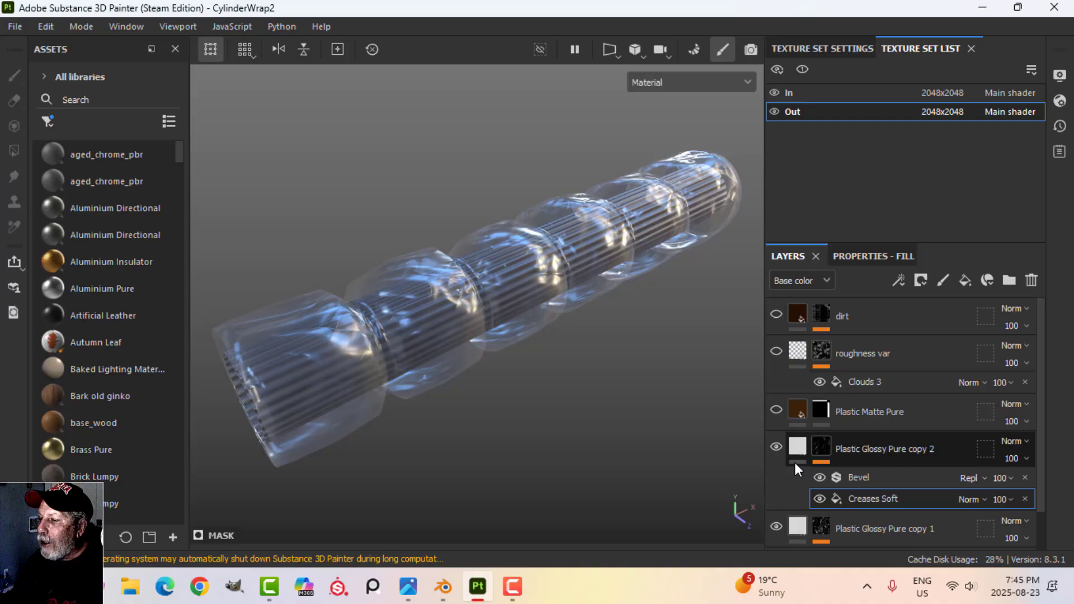
pyautogui.click(821, 476)
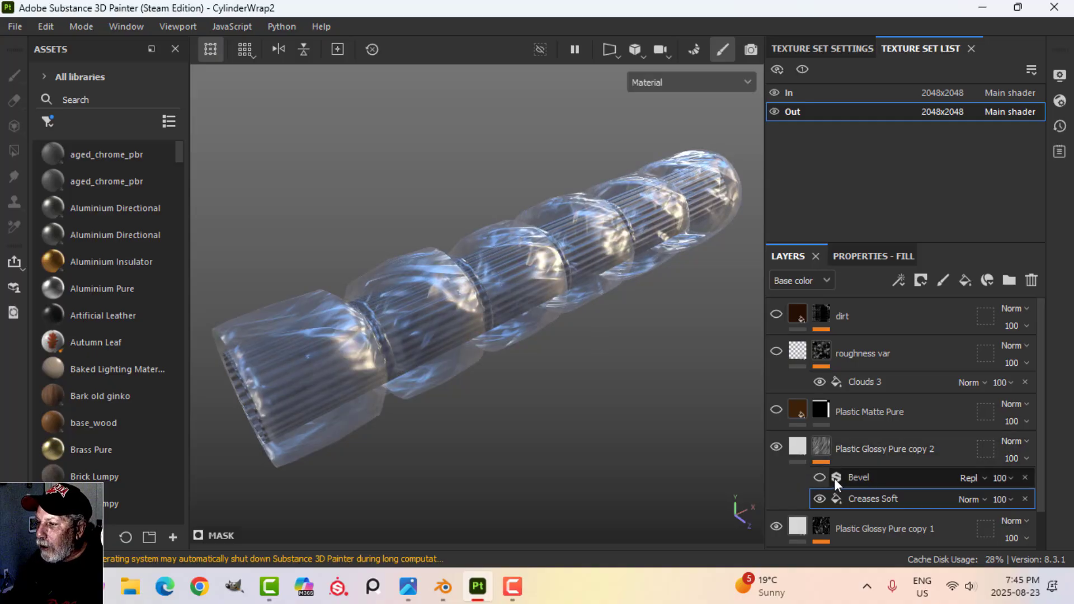
pyautogui.click(802, 445)
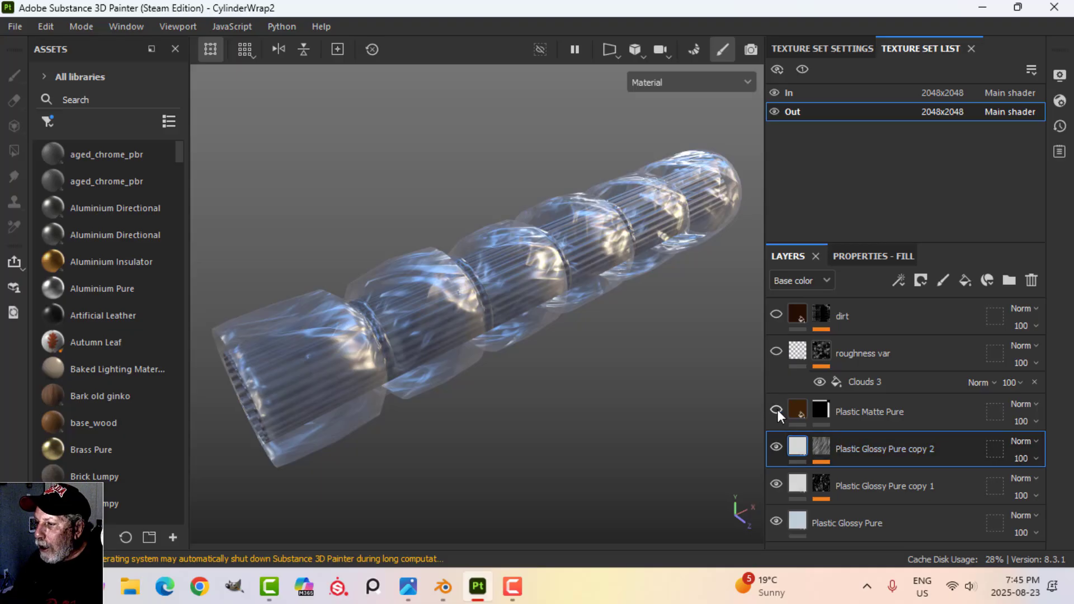
pyautogui.keyDown('alt'); pyautogui.moveTo(615, 386); pyautogui.dragTo(366, 339); pyautogui.keyUp('alt')
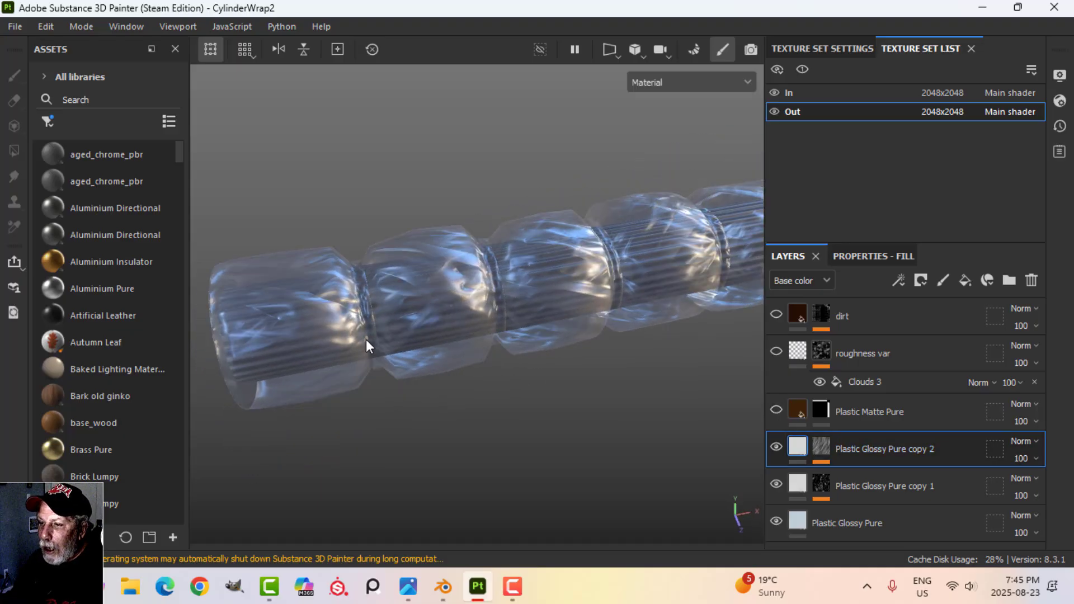
pyautogui.scroll(6, 446, 345)
pyautogui.scroll(-5, 510, 320)
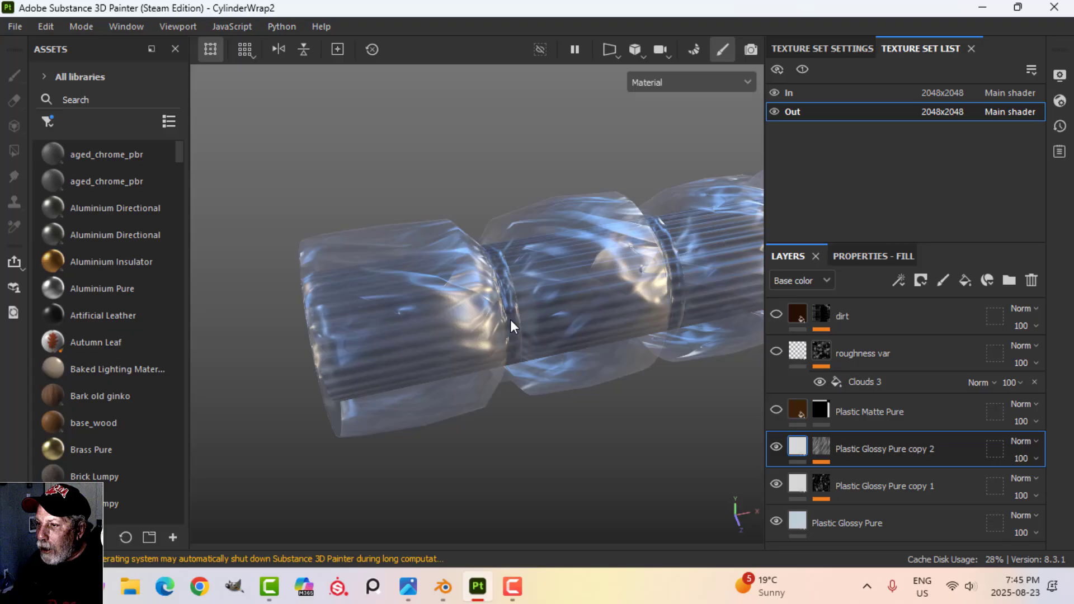
pyautogui.scroll(4, 506, 320)
pyautogui.scroll(-3, 487, 338)
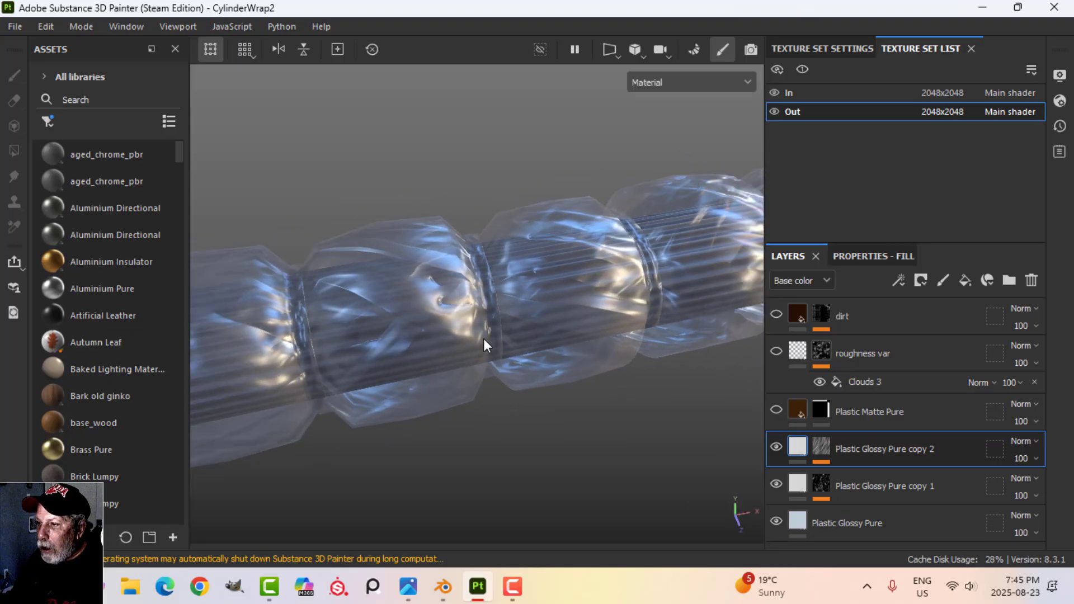
pyautogui.keyDown('alt'); pyautogui.moveTo(487, 338); pyautogui.dragTo(743, 443); pyautogui.keyUp('alt')
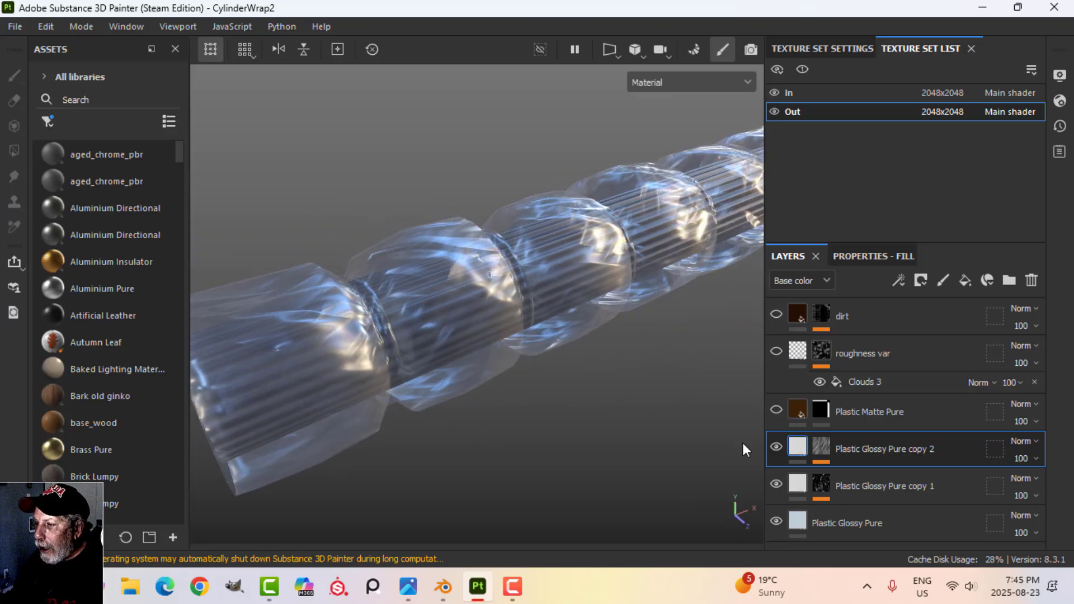
# Show the Plastic Matte Pure layer, check its mask and open the properties of its fill.
pyautogui.click(776, 410)
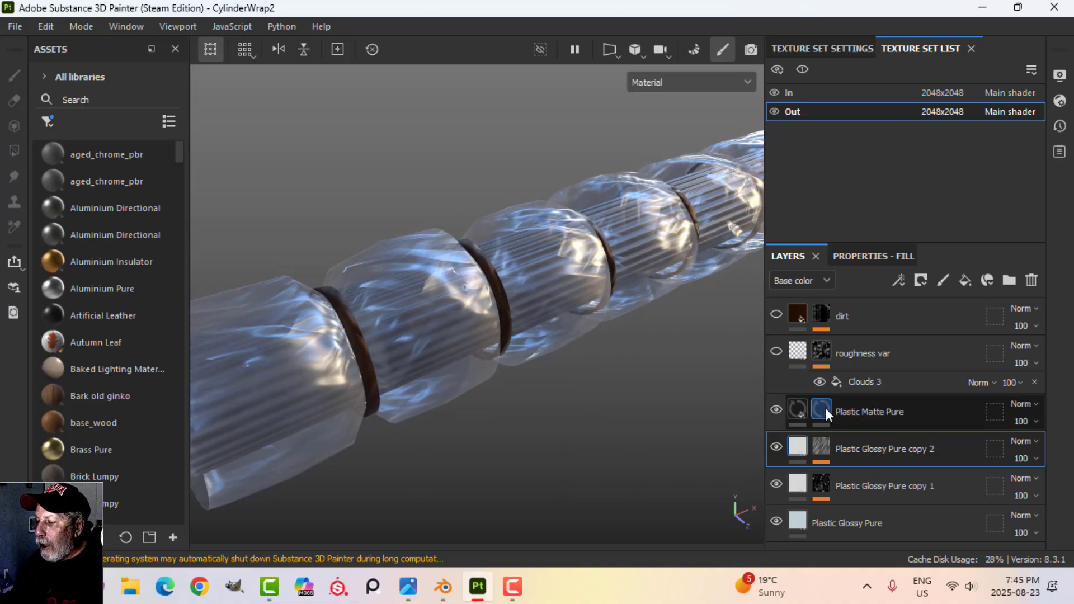
pyautogui.click(797, 407)
pyautogui.click(827, 407)
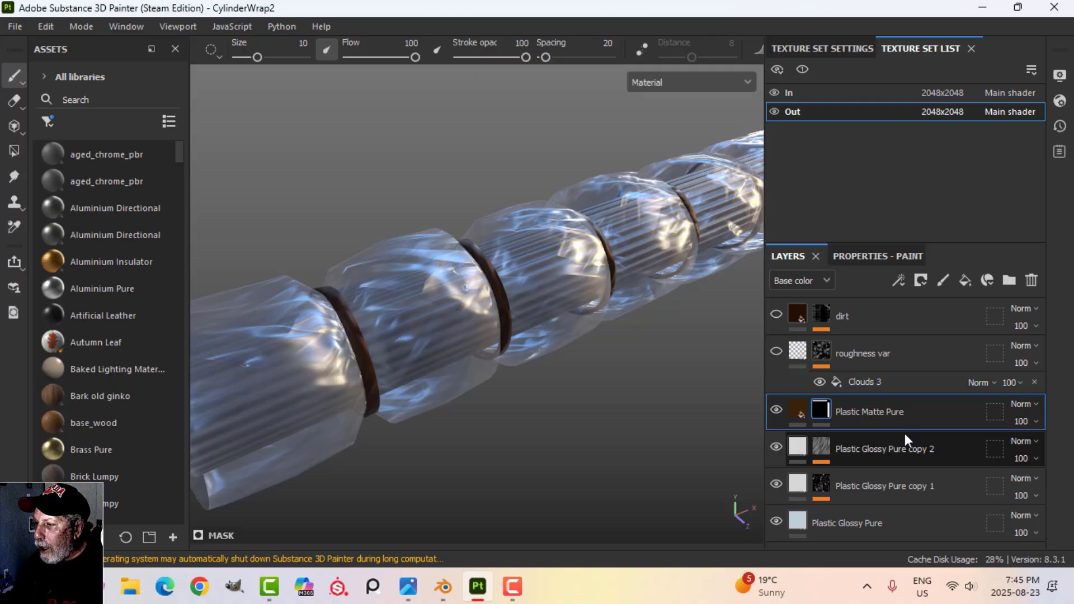
pyautogui.click(798, 410)
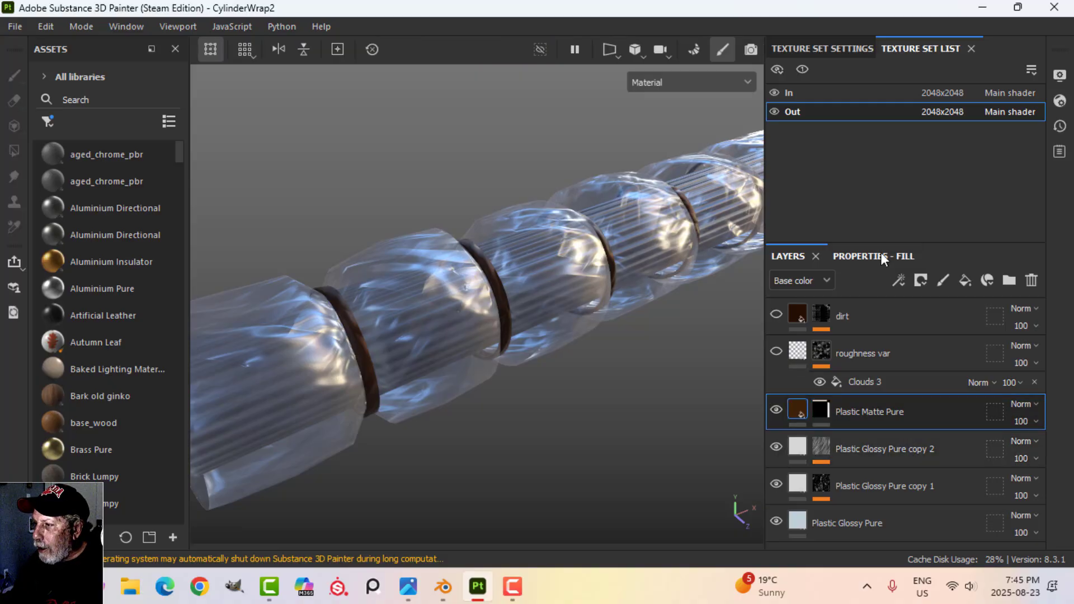
pyautogui.click(880, 256)
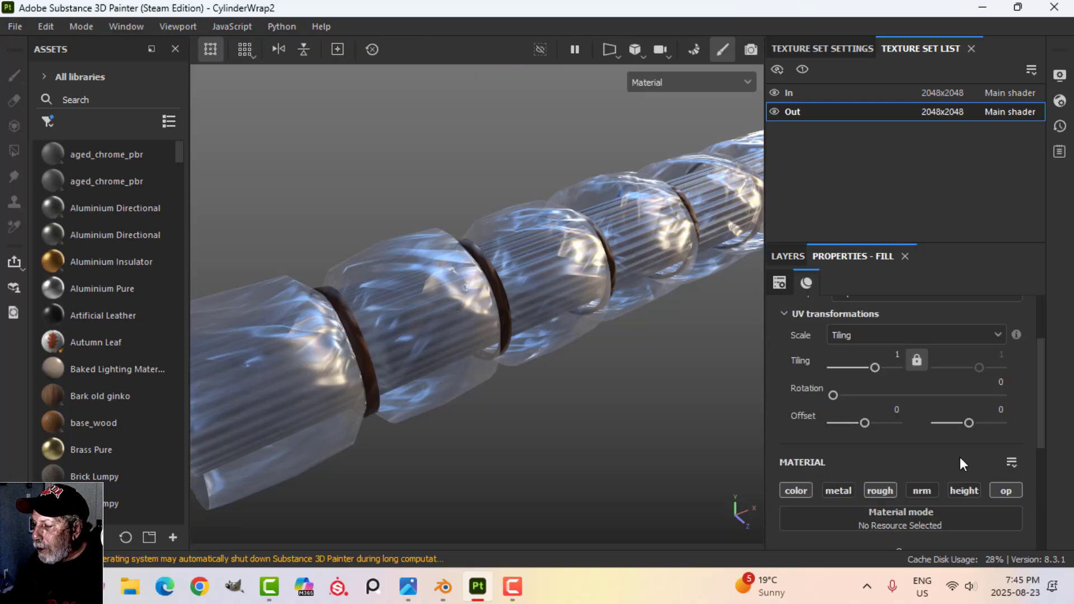
# Switch the Plastic Matte Pure layer's opacity channel off and on again to compare the bands, keeping its opacity at 1.
pyautogui.click(1003, 491)
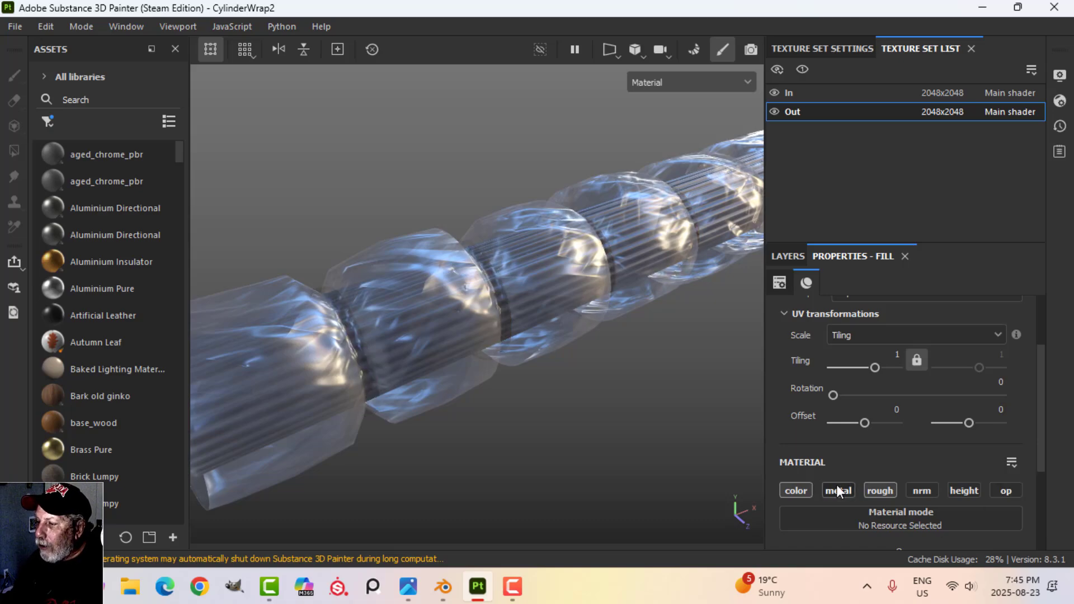
pyautogui.scroll(-3, 880, 495)
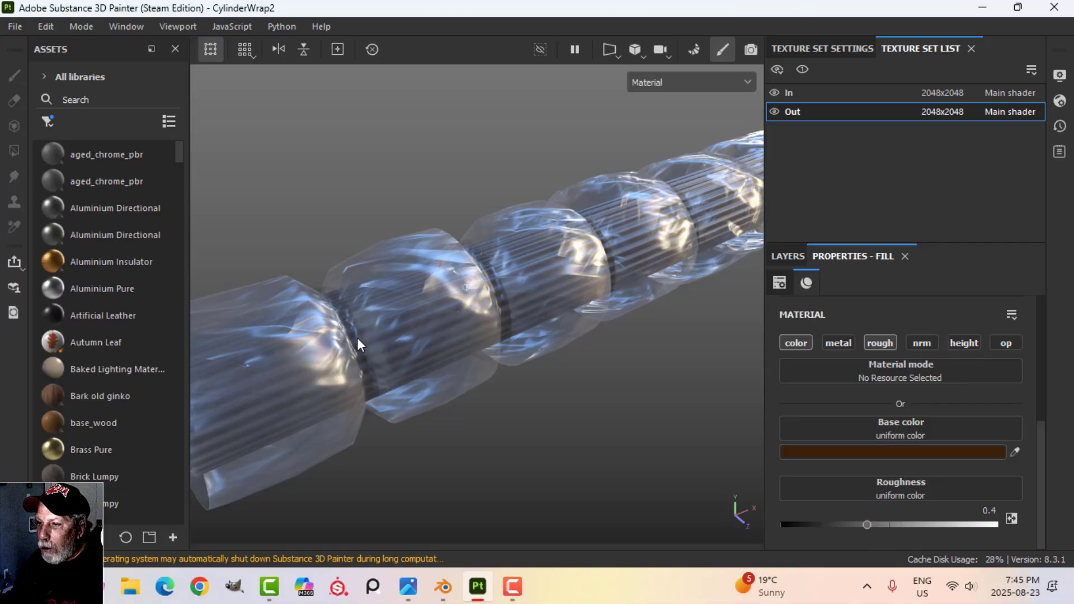
pyautogui.click(1006, 344)
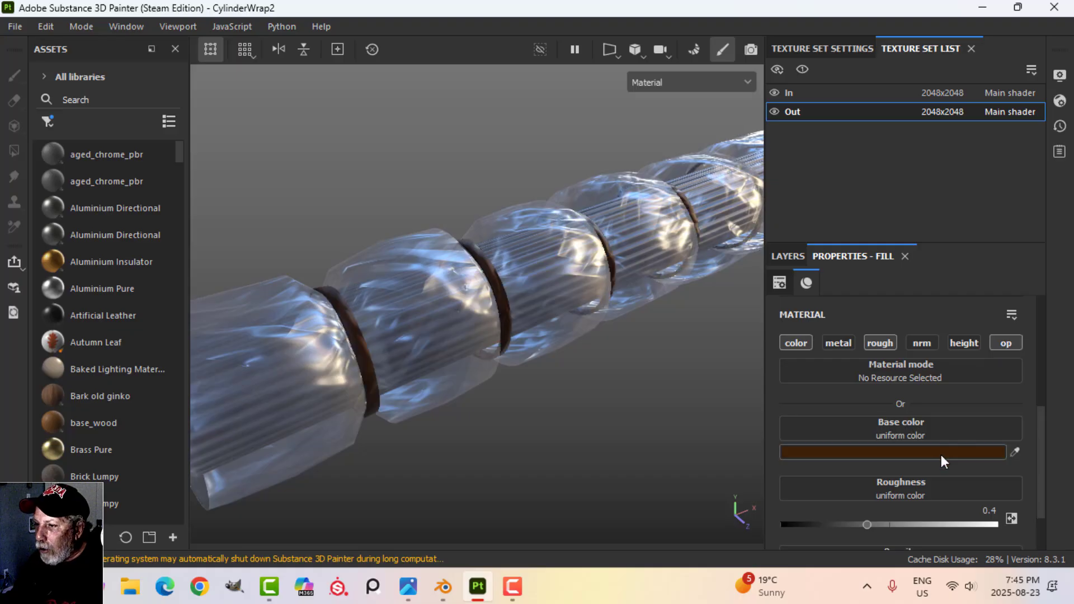
pyautogui.scroll(-2, 943, 464)
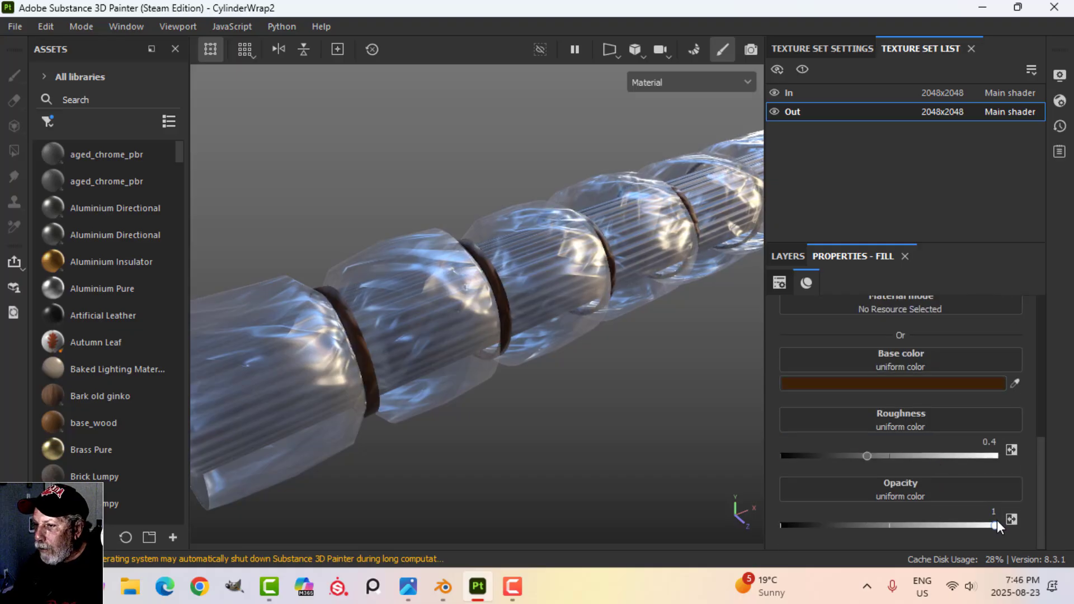
pyautogui.moveTo(997, 525)
pyautogui.mouseDown()
pyautogui.moveTo(751, 523)
pyautogui.moveTo(1002, 525)
pyautogui.mouseUp()
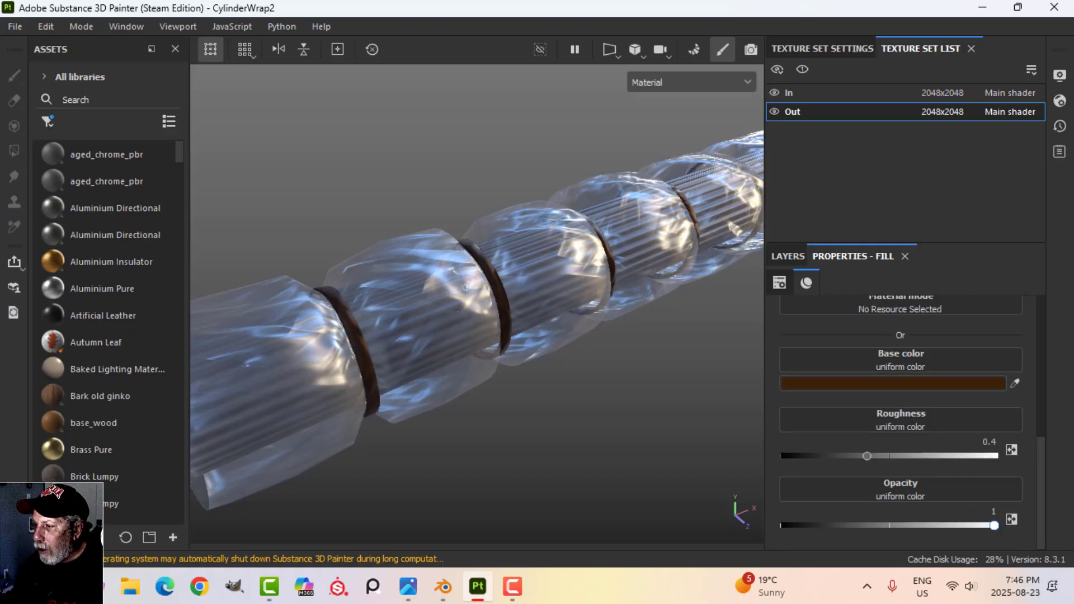
pyautogui.click(794, 258)
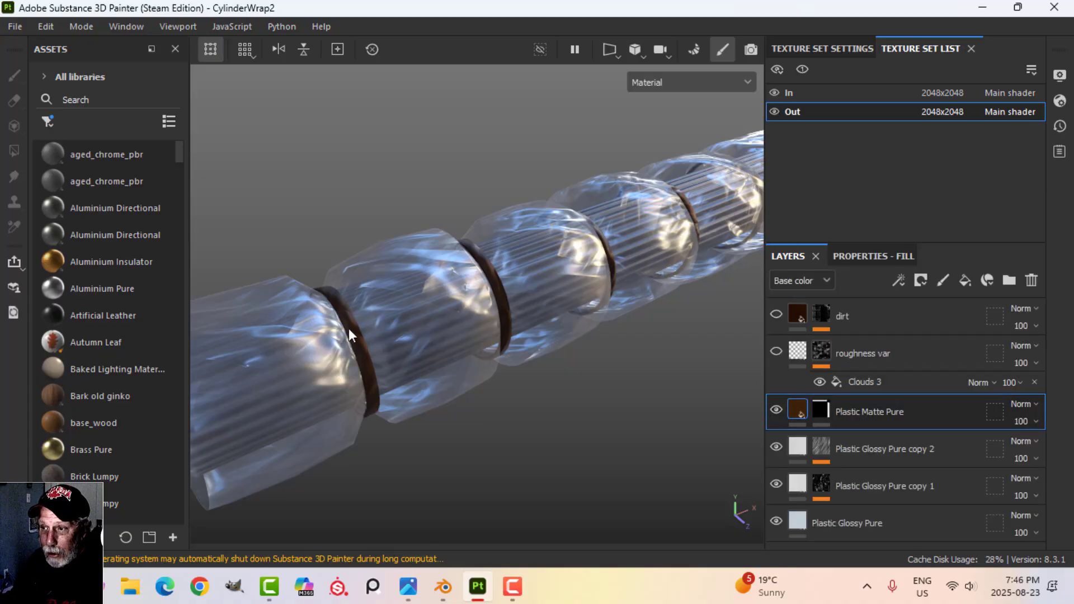
# Show the roughness var layer and open its fill properties to check the roughness channel.
pyautogui.moveTo(349, 329)
pyautogui.keyDown('alt'); pyautogui.mouseDown()
pyautogui.moveTo(479, 341)
pyautogui.moveTo(440, 367)
pyautogui.moveTo(528, 341)
pyautogui.moveTo(434, 369)
pyautogui.moveTo(511, 331)
pyautogui.moveTo(530, 358)
pyautogui.moveTo(468, 336)
pyautogui.moveTo(514, 323)
pyautogui.moveTo(487, 340)
pyautogui.mouseUp(); pyautogui.keyUp('alt')
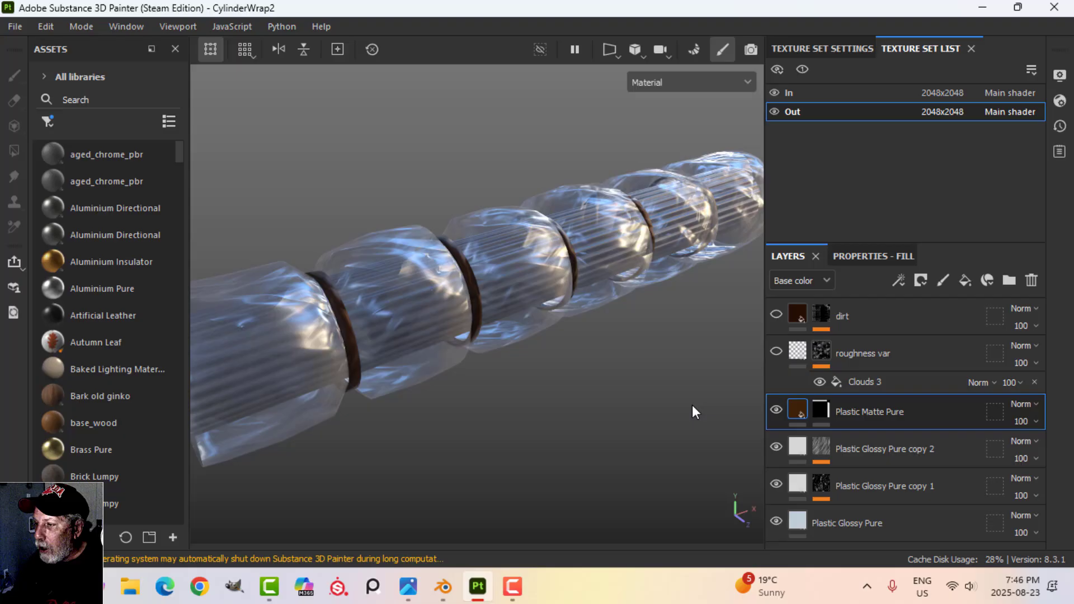
pyautogui.click(778, 351)
pyautogui.click(778, 350)
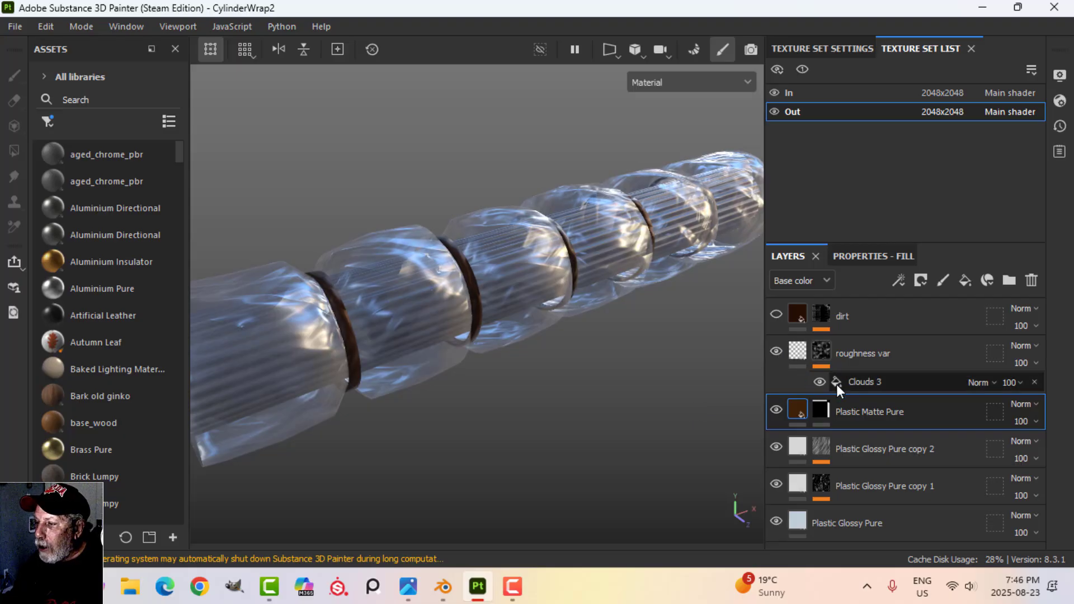
pyautogui.click(798, 353)
pyautogui.click(871, 257)
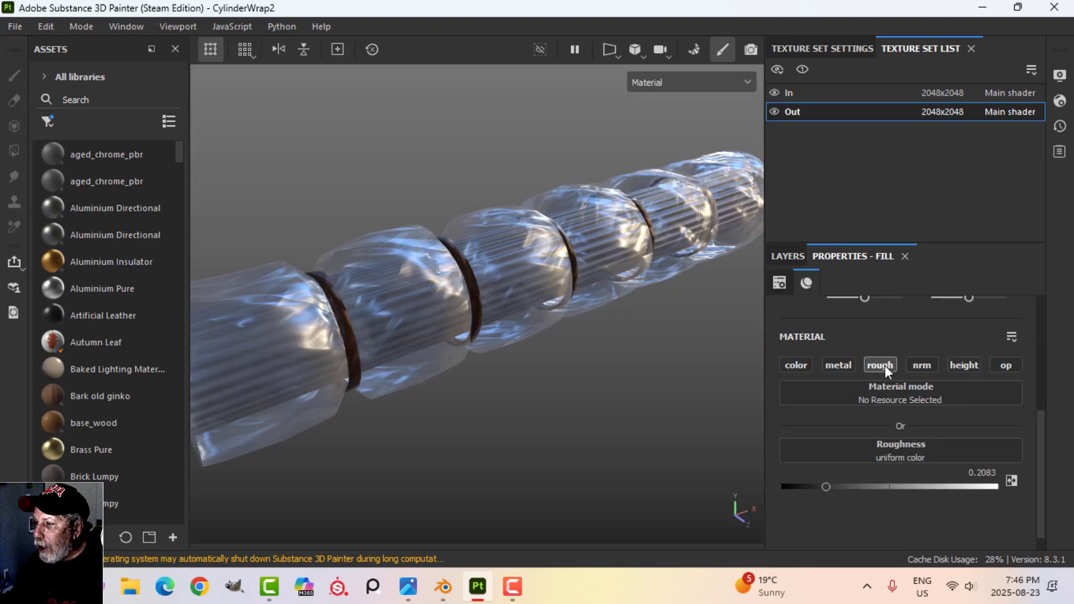
# Check the Clouds 3 fill in the roughness var layer's mask and show the dirt layer on the wrapped cylinder.
pyautogui.click(787, 256)
pyautogui.click(827, 350)
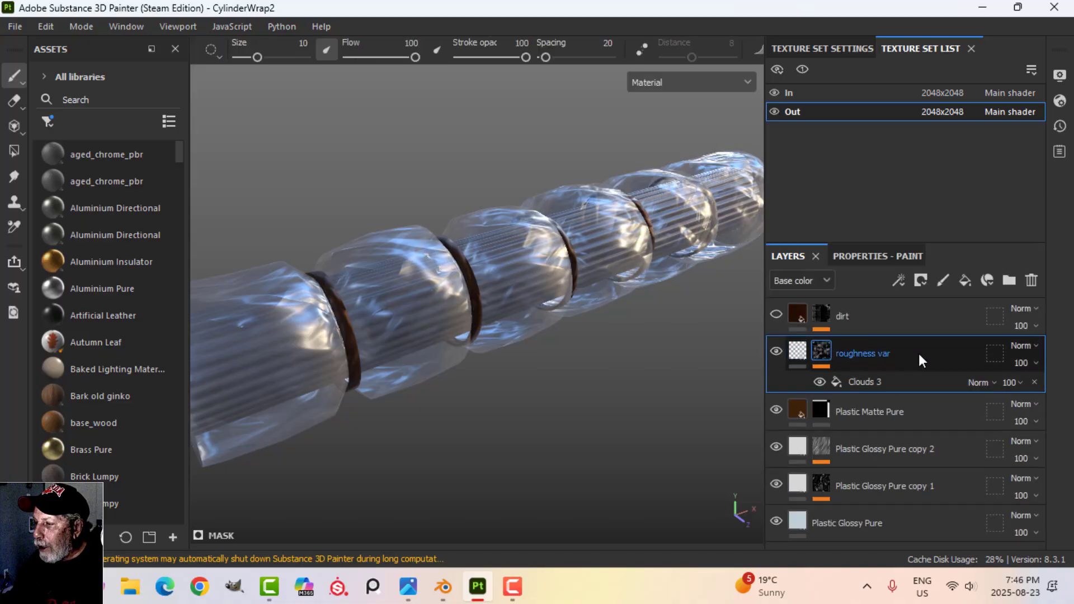
pyautogui.click(855, 380)
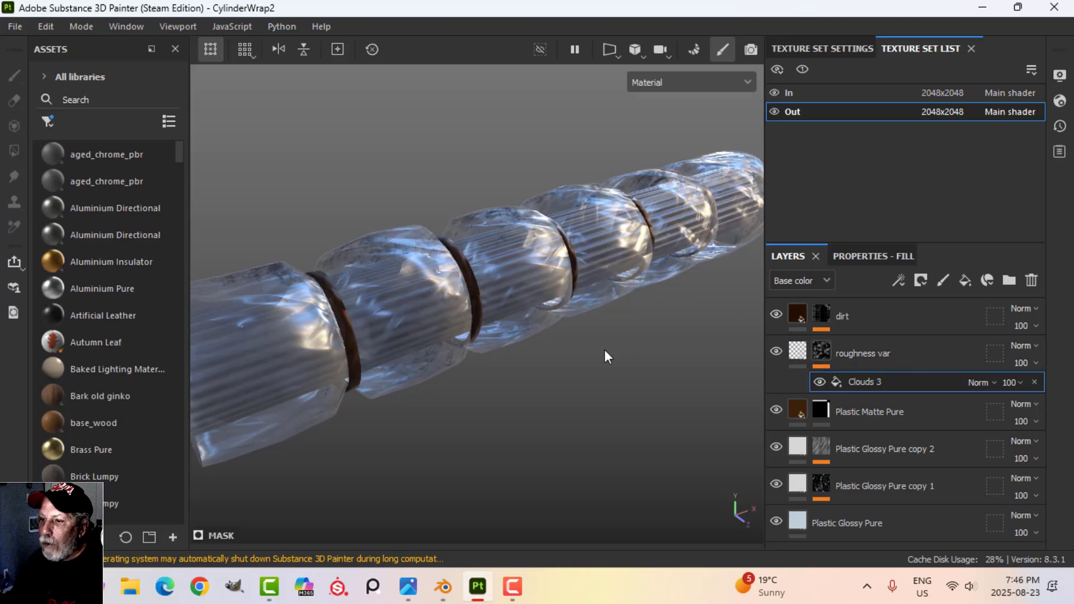
pyautogui.keyDown('alt'); pyautogui.moveTo(605, 350); pyautogui.dragTo(554, 353); pyautogui.keyUp('alt')
pyautogui.keyDown('alt'); pyautogui.moveTo(553, 346); pyautogui.dragTo(531, 255); pyautogui.keyUp('alt')
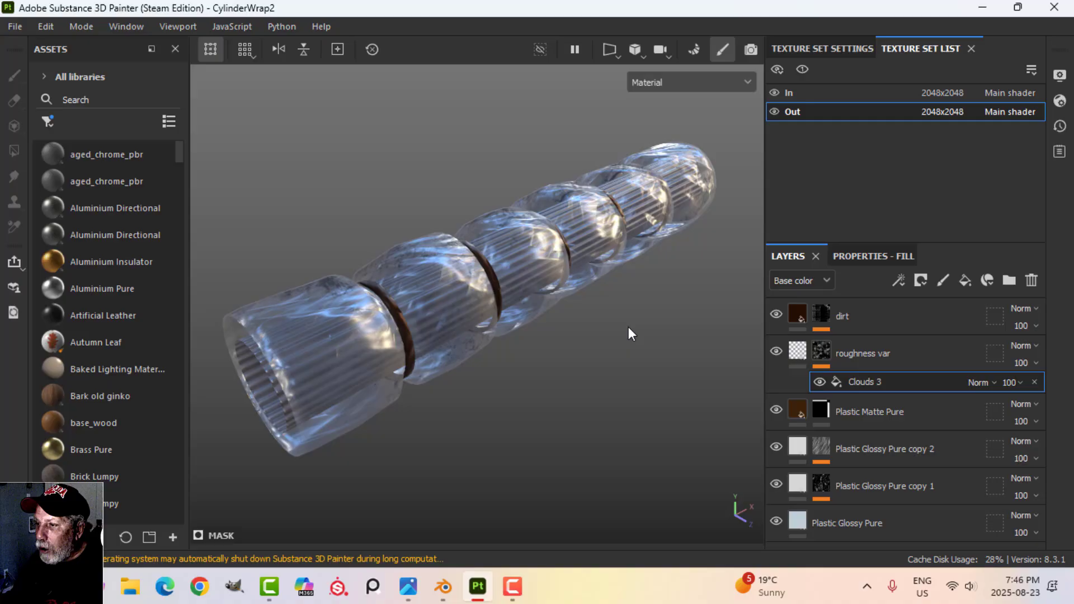
pyautogui.keyDown('alt'); pyautogui.moveTo(632, 320); pyautogui.dragTo(757, 337); pyautogui.keyUp('alt')
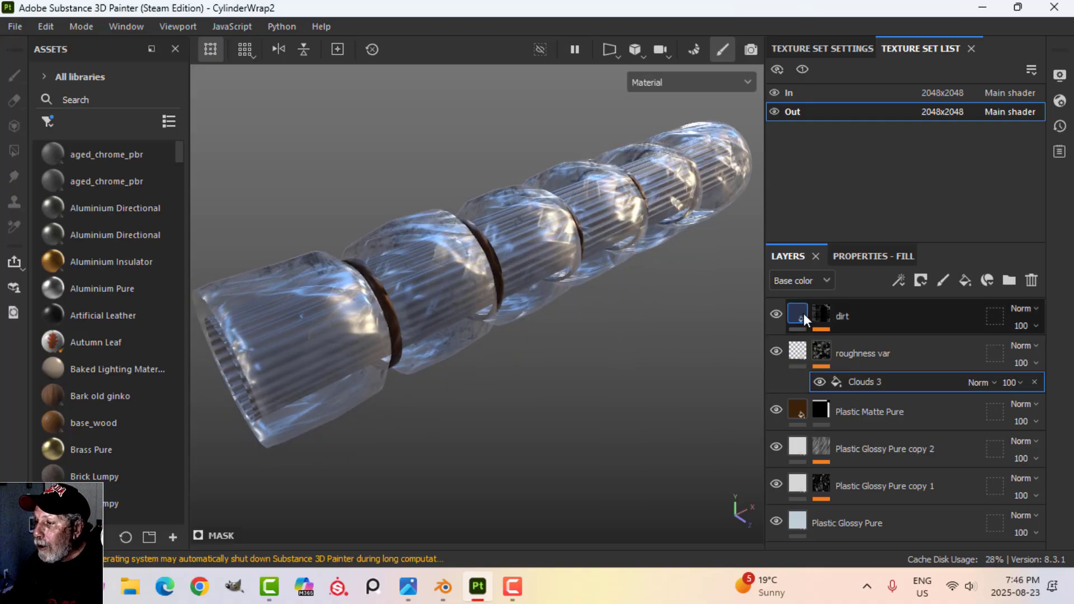
pyautogui.moveTo(636, 337)
pyautogui.keyDown('alt'); pyautogui.mouseDown()
pyautogui.moveTo(624, 312)
pyautogui.moveTo(608, 329)
pyautogui.moveTo(624, 332)
pyautogui.mouseUp(); pyautogui.keyUp('alt')
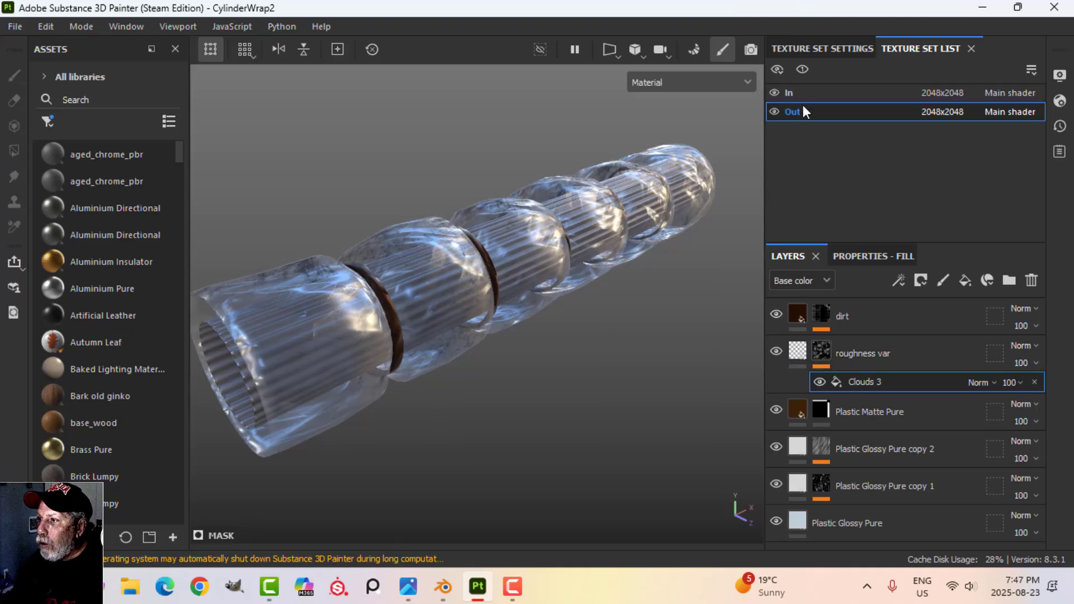
# Hide the Out texture set and show it again to compare the ribbed inner tube without and with the wrap.
pyautogui.click(775, 110)
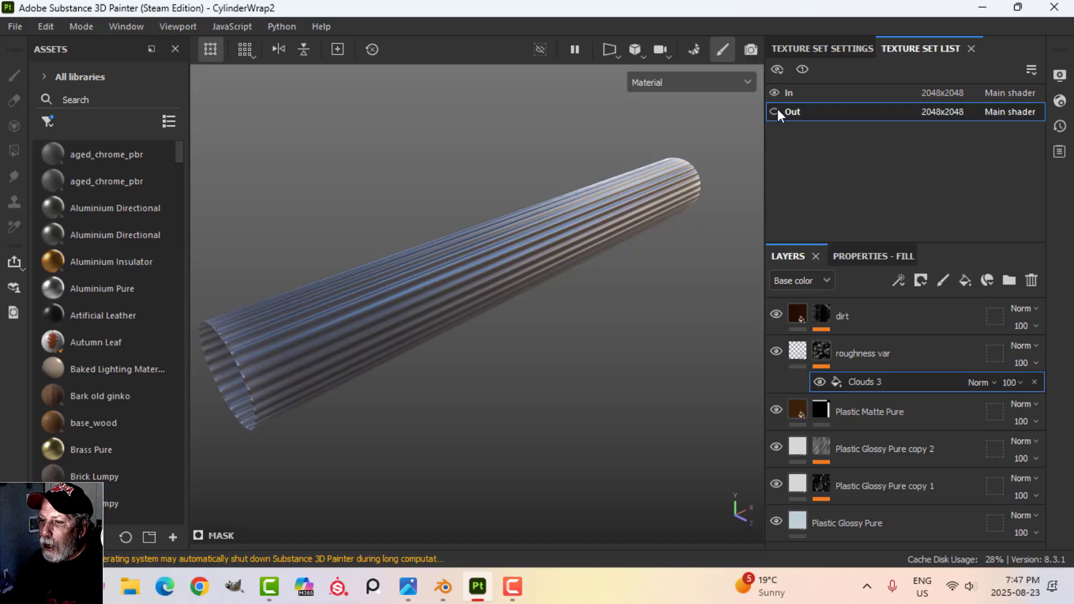
pyautogui.click(775, 111)
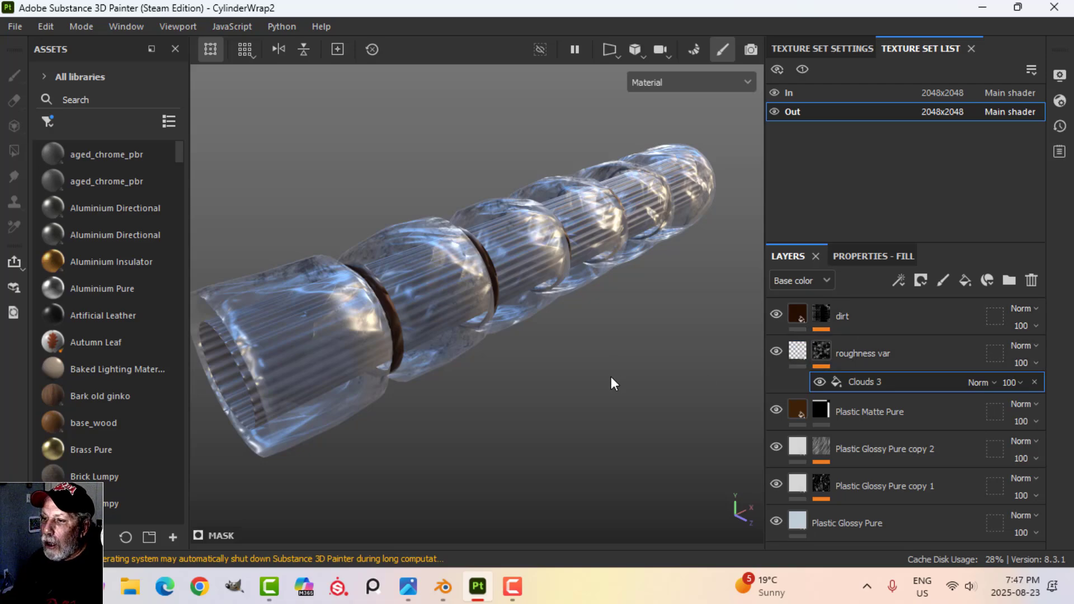
pyautogui.keyDown('alt'); pyautogui.moveTo(611, 383); pyautogui.dragTo(667, 367); pyautogui.keyUp('alt')
pyautogui.moveTo(598, 349)
pyautogui.keyDown('alt'); pyautogui.mouseDown()
pyautogui.moveTo(556, 367)
pyautogui.moveTo(601, 337)
pyautogui.moveTo(585, 336)
pyautogui.moveTo(611, 340)
pyautogui.mouseUp(); pyautogui.keyUp('alt')
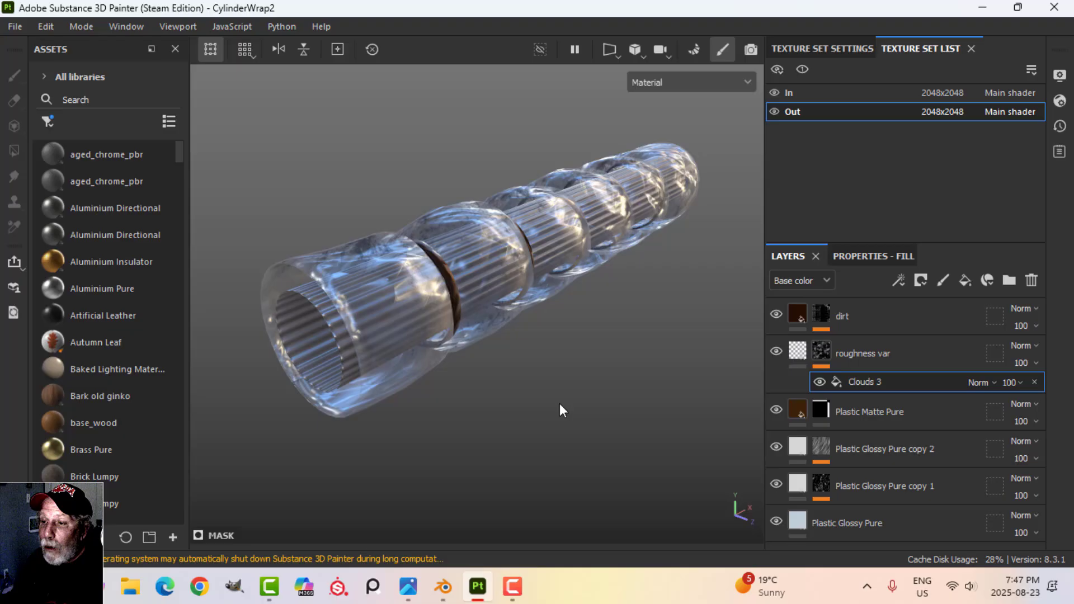
# Select the roughness var layer's fill and examine the wrapped cylinder's open end, bands and creases from several angles.
pyautogui.click(798, 353)
pyautogui.moveTo(570, 338)
pyautogui.keyDown('alt'); pyautogui.mouseDown()
pyautogui.moveTo(561, 298)
pyautogui.moveTo(532, 328)
pyautogui.moveTo(542, 319)
pyautogui.moveTo(557, 324)
pyautogui.moveTo(537, 336)
pyautogui.moveTo(561, 327)
pyautogui.mouseUp(); pyautogui.keyUp('alt')
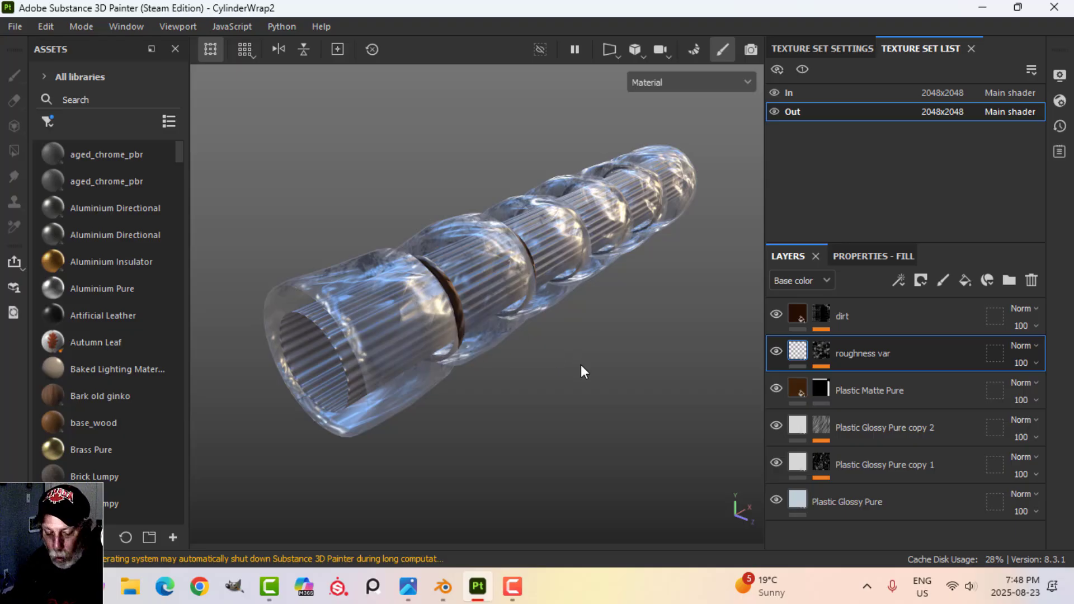
pyautogui.keyDown('alt'); pyautogui.moveTo(581, 369); pyautogui.dragTo(559, 379); pyautogui.keyUp('alt')
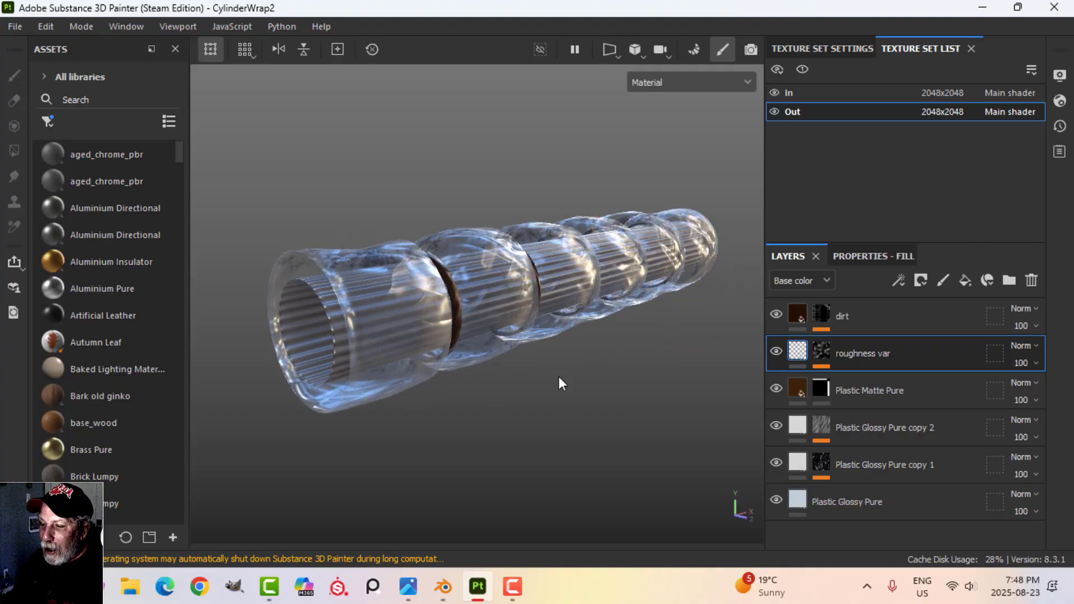
pyautogui.click(443, 586)
pyautogui.click(477, 587)
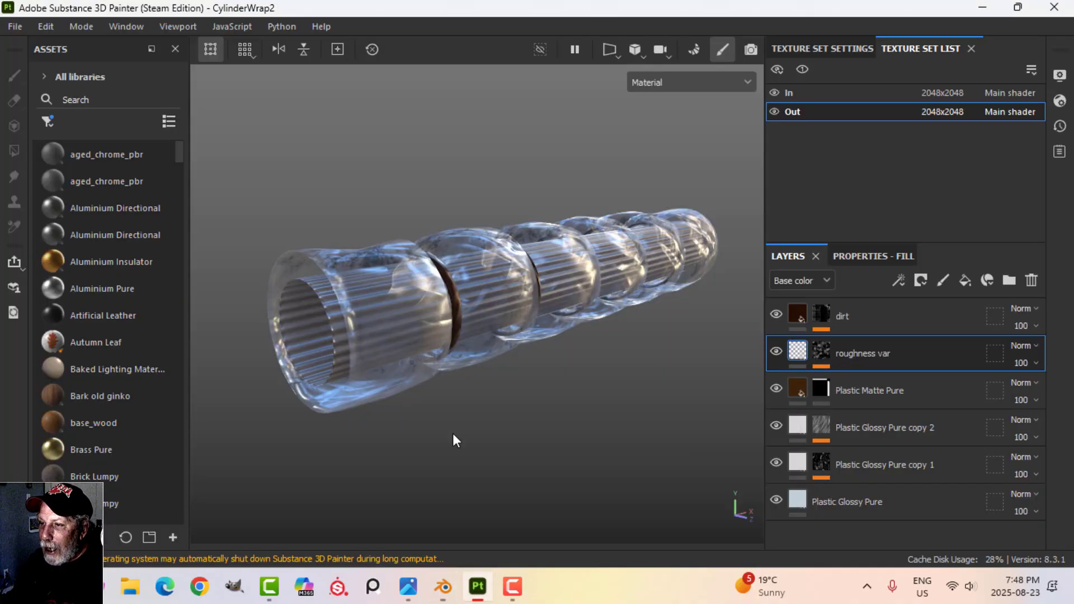
pyautogui.moveTo(452, 433)
pyautogui.keyDown('alt'); pyautogui.mouseDown()
pyautogui.moveTo(496, 335)
pyautogui.moveTo(544, 324)
pyautogui.moveTo(408, 334)
pyautogui.mouseUp(); pyautogui.keyUp('alt')
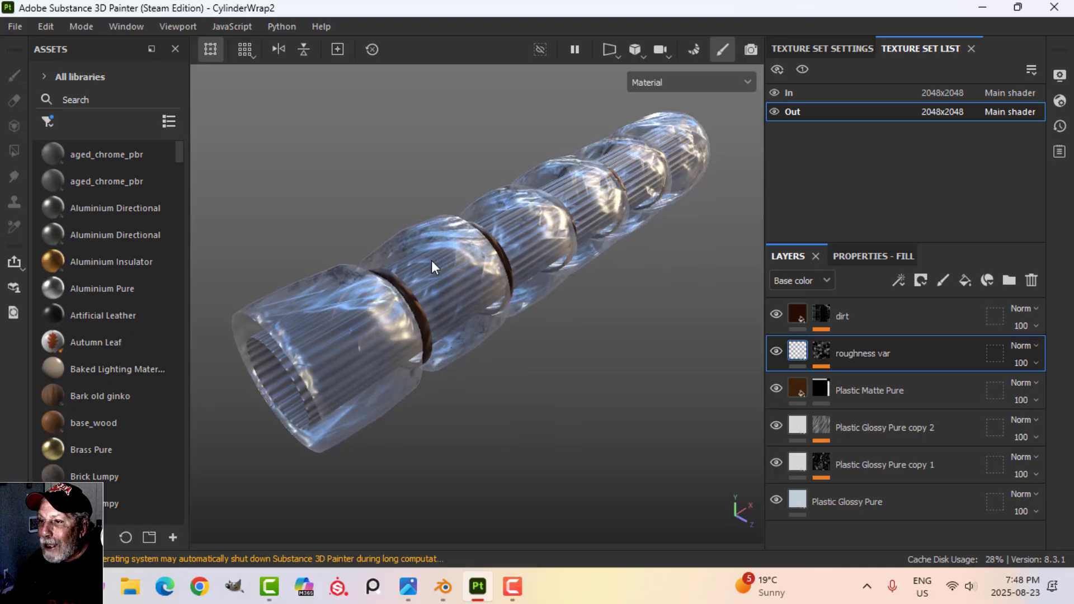